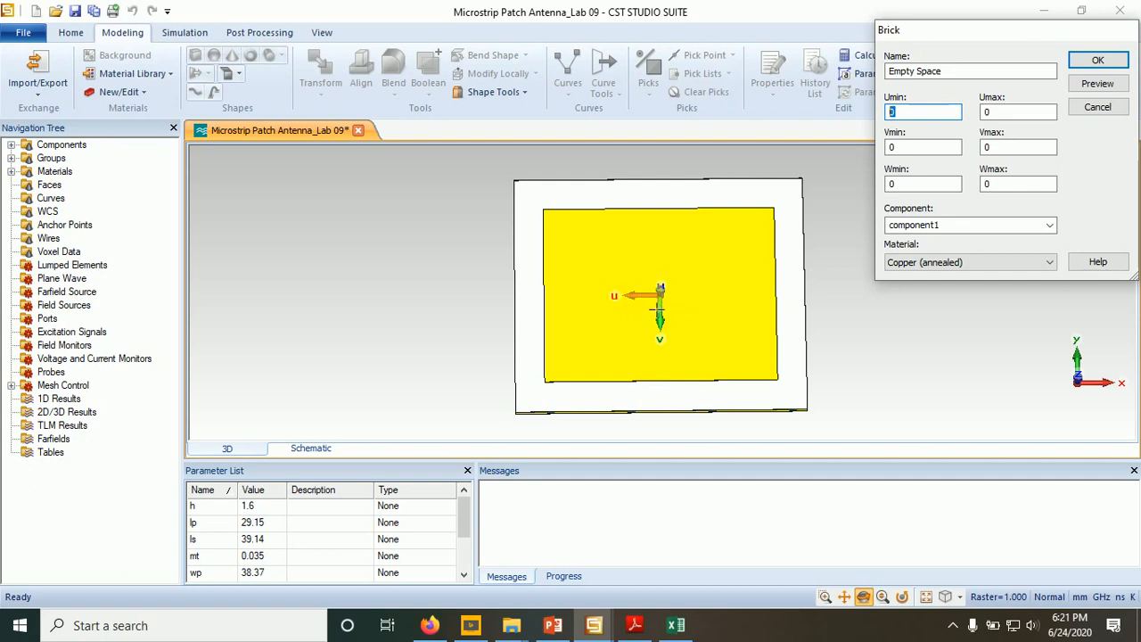
- Set the Empty Space brick's U range from -(wf/2+gpf) to (wf/2+gpf)
text(-(wf)
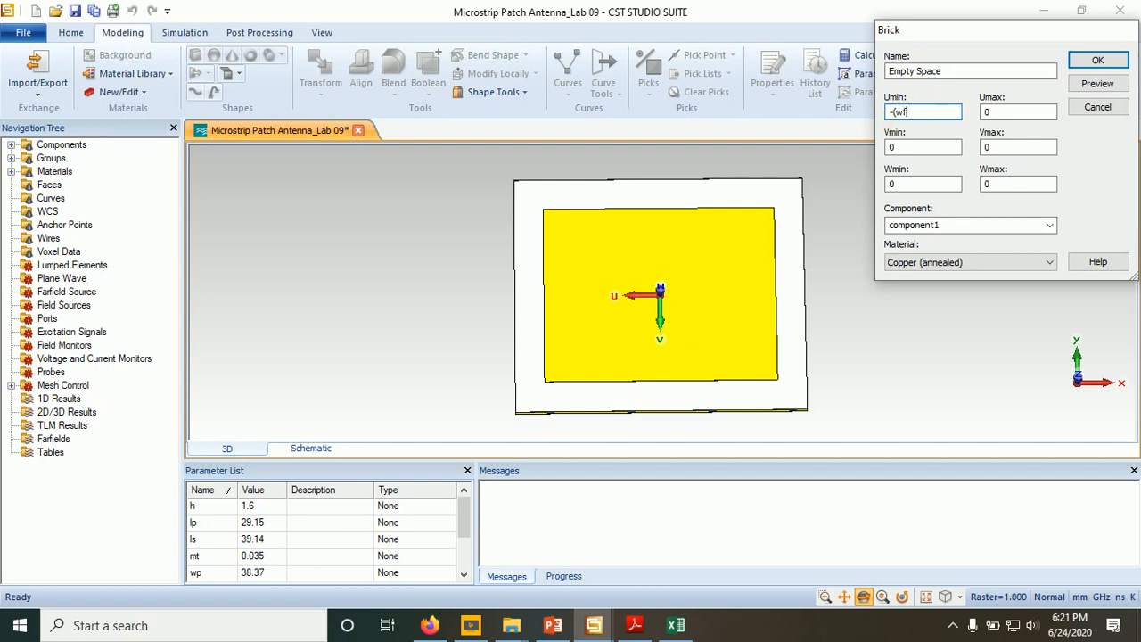
text(/2+gpf)
drag(938, 111, 887, 118)
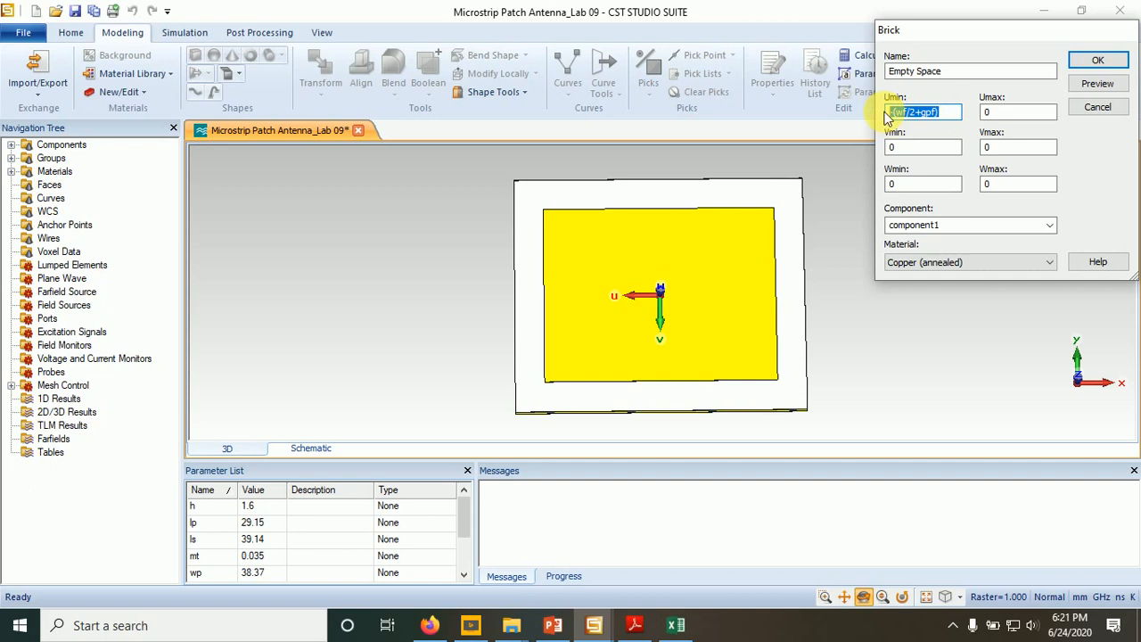
key(ctrl+c)
double_click(987, 111)
key(ctrl+v)
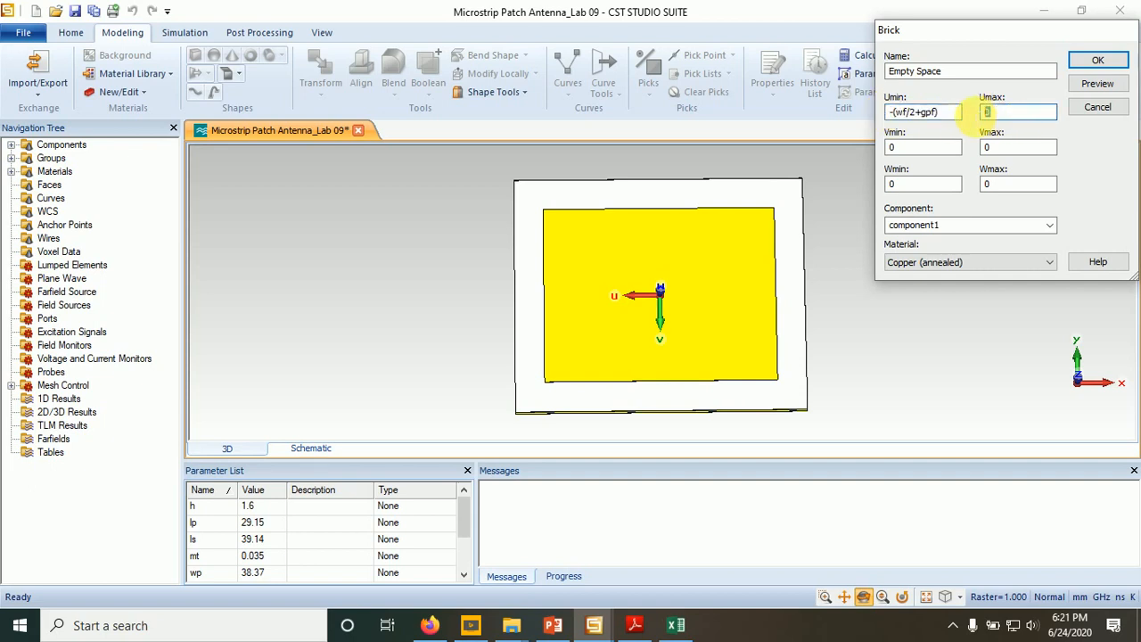
click(987, 113)
key(BackSpace)
- Consult the inset-feed diagram slide in PowerPoint and set the brick's V range from lp/2-fi to lp/2
click(553, 625)
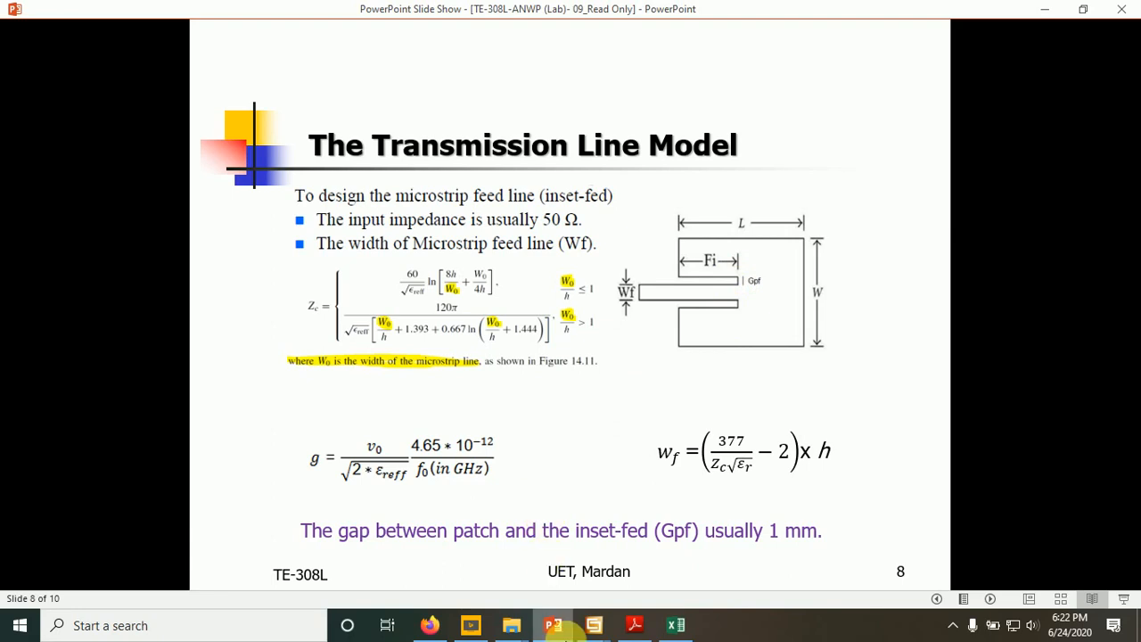
click(553, 624)
click(935, 149)
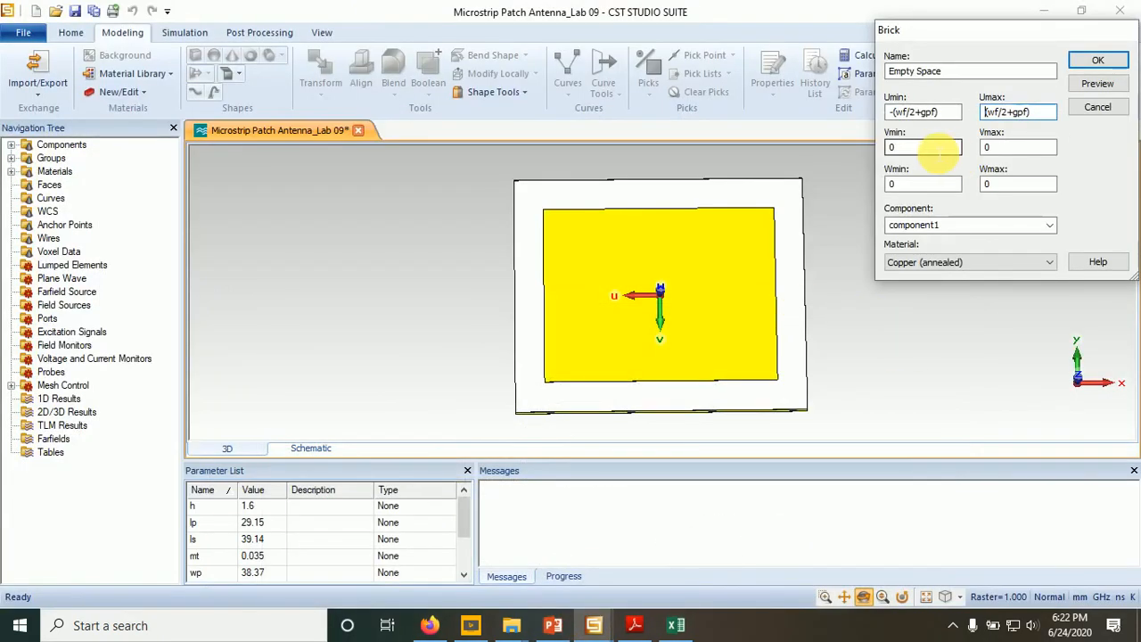
double_click(895, 148)
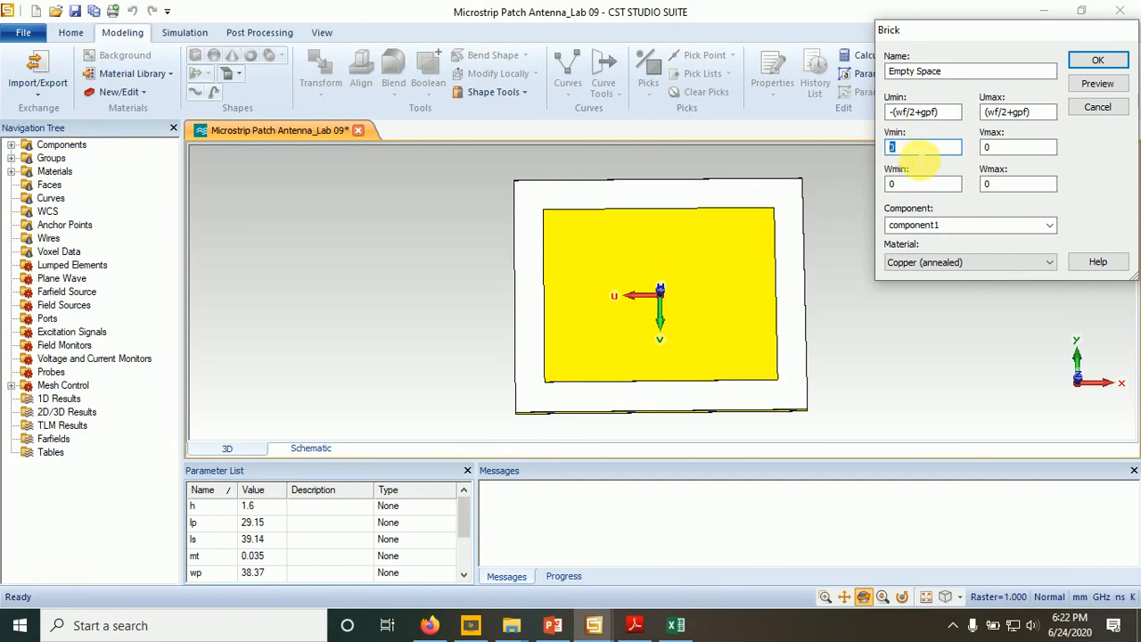
text(lp/)
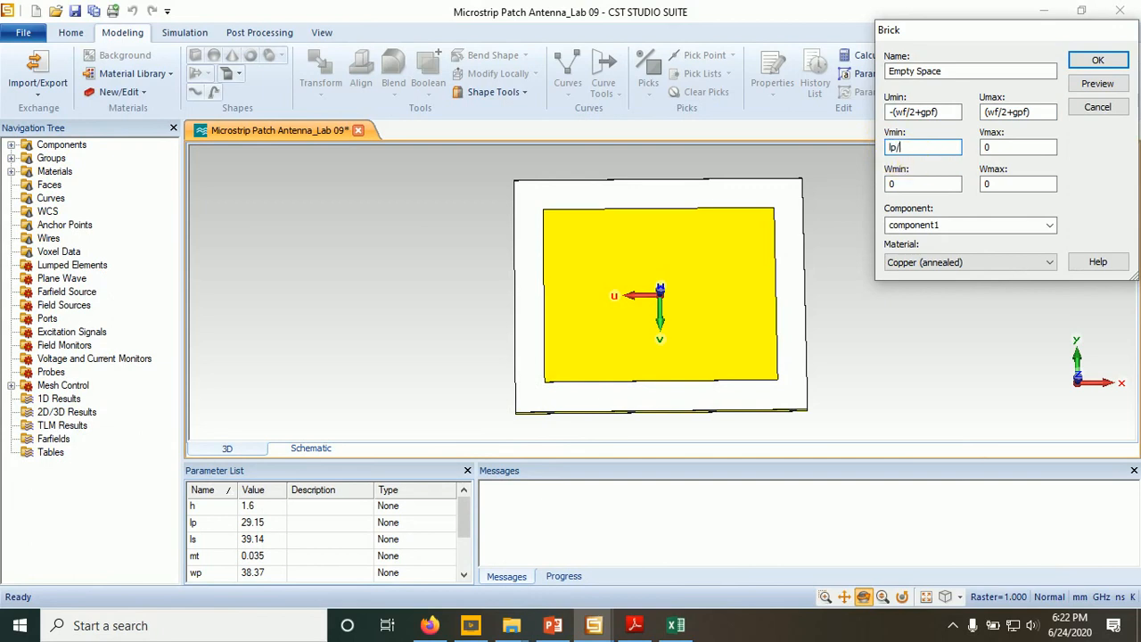
text(2-fi)
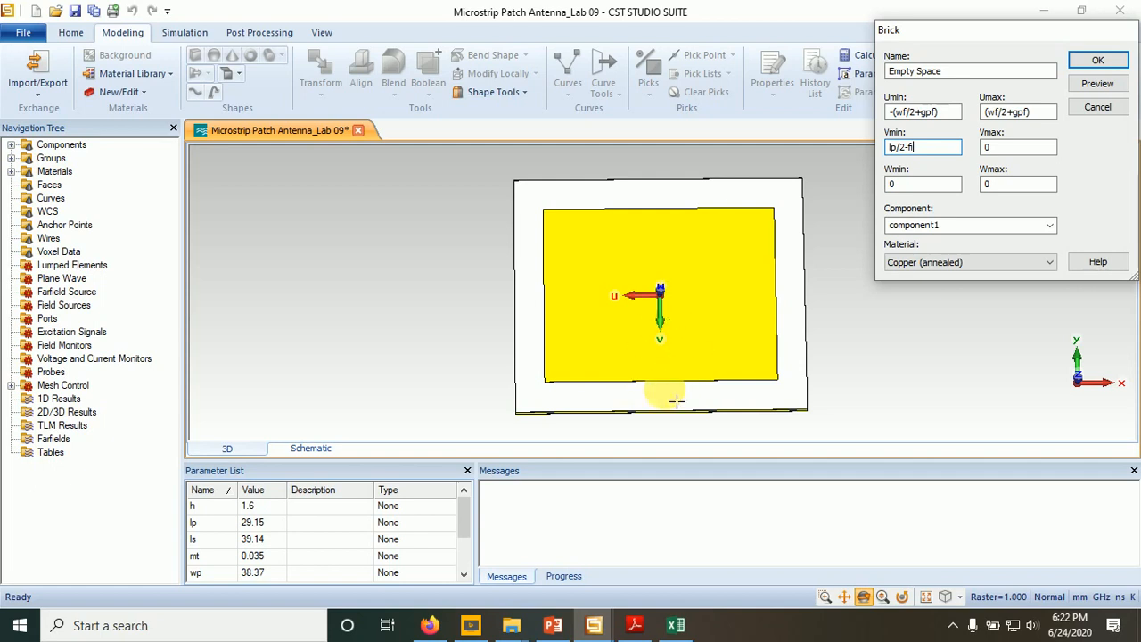
double_click(997, 147)
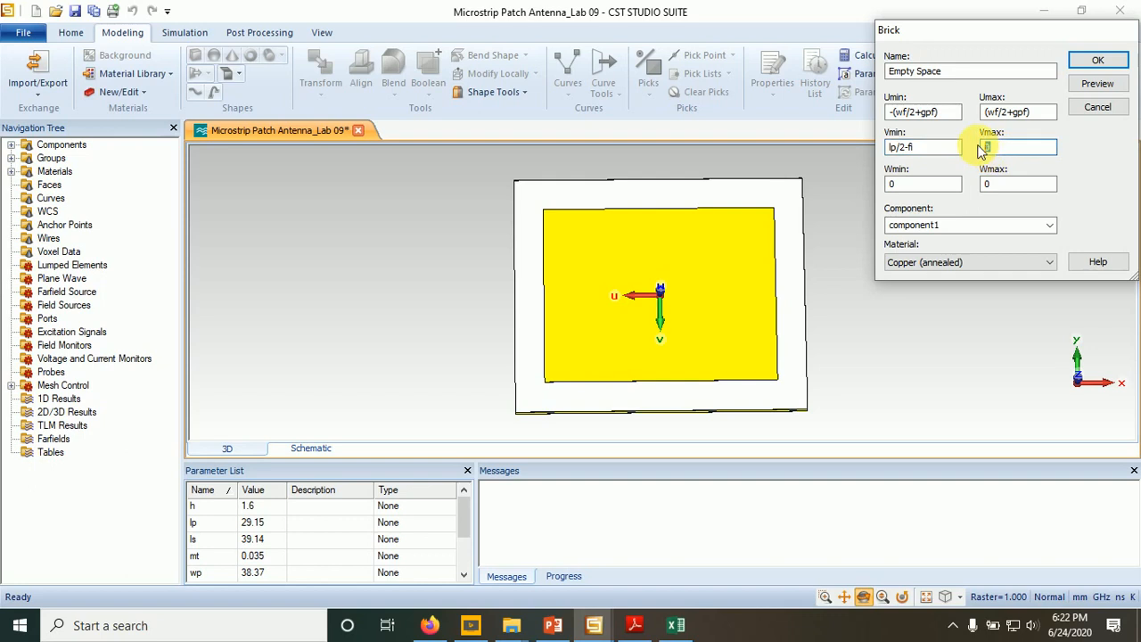
text(lp/)
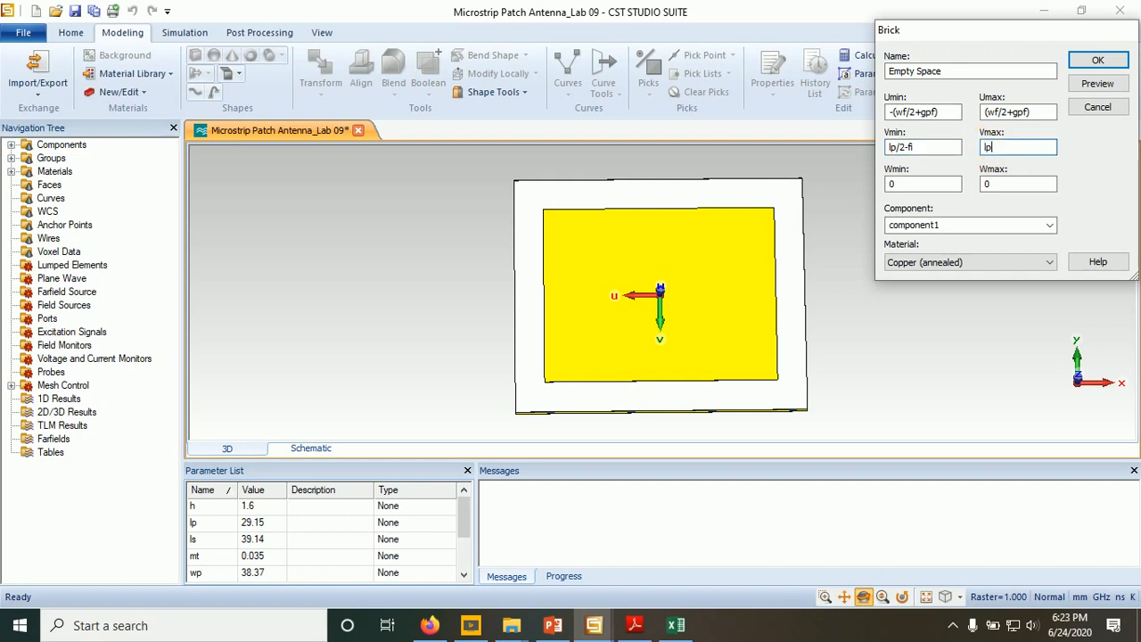
text(2)
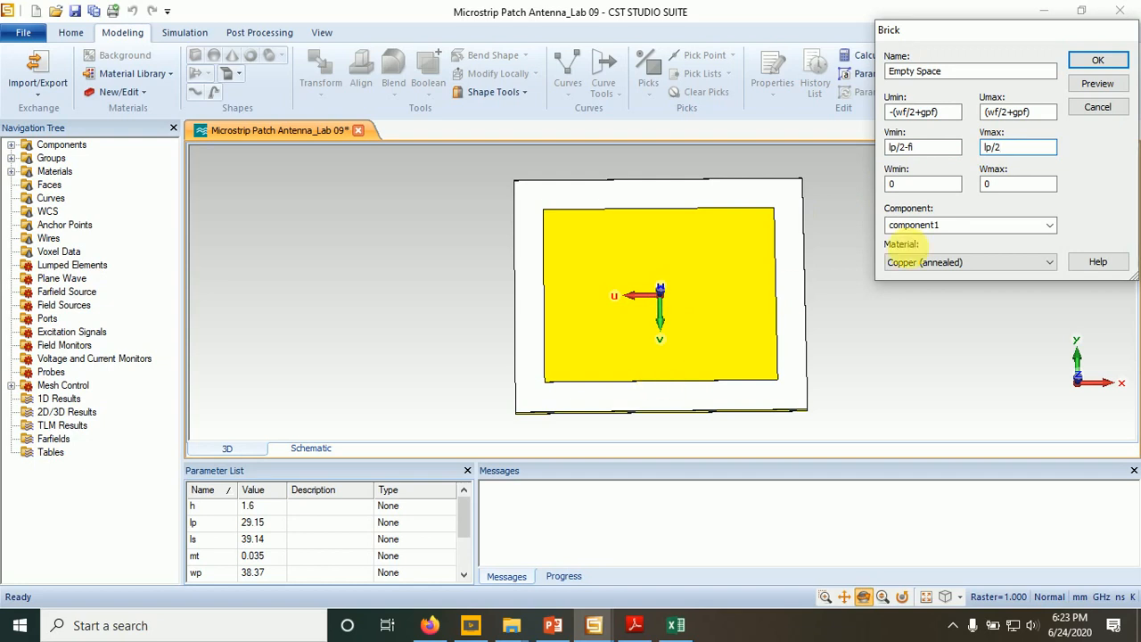
- Set the brick's Wmax to mt and load Nickel from the material library as its material
double_click(990, 185)
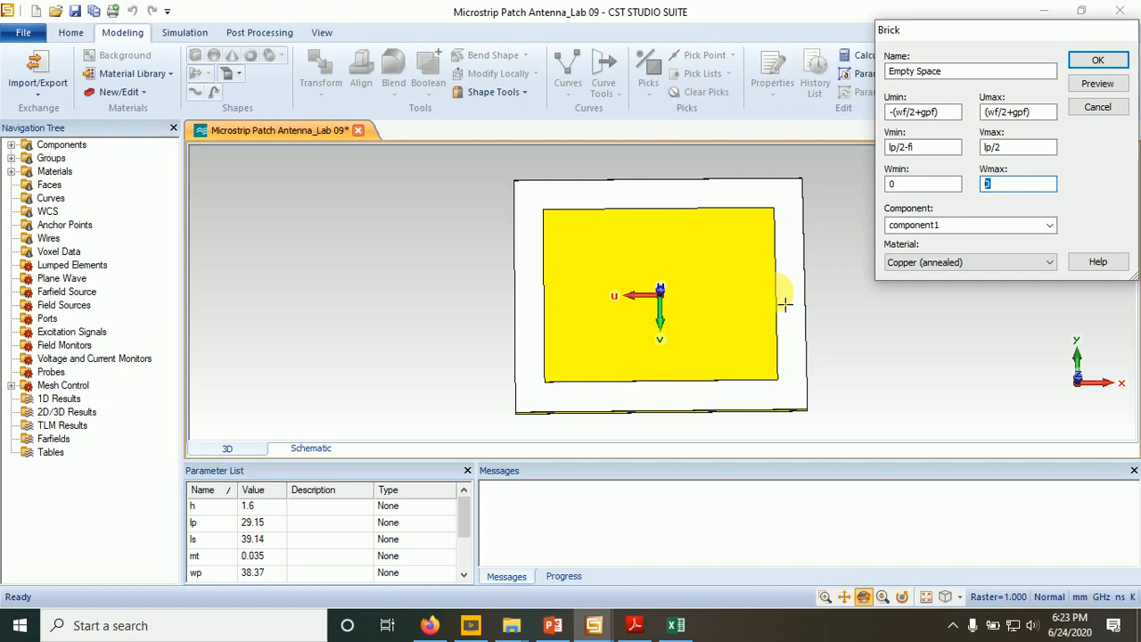
text(mt)
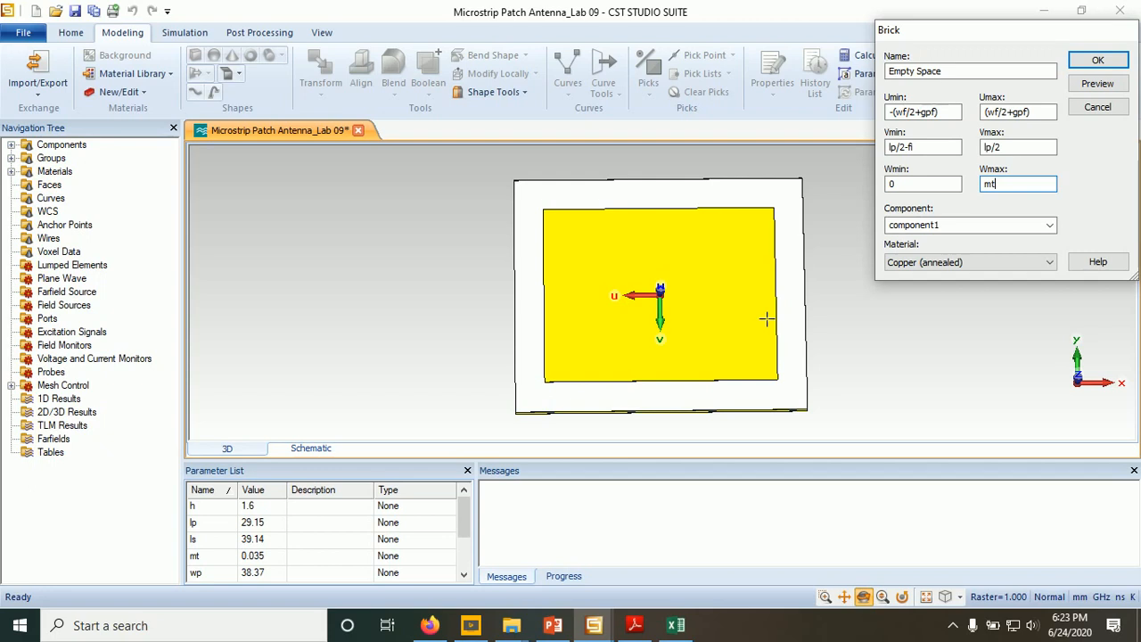
click(1049, 262)
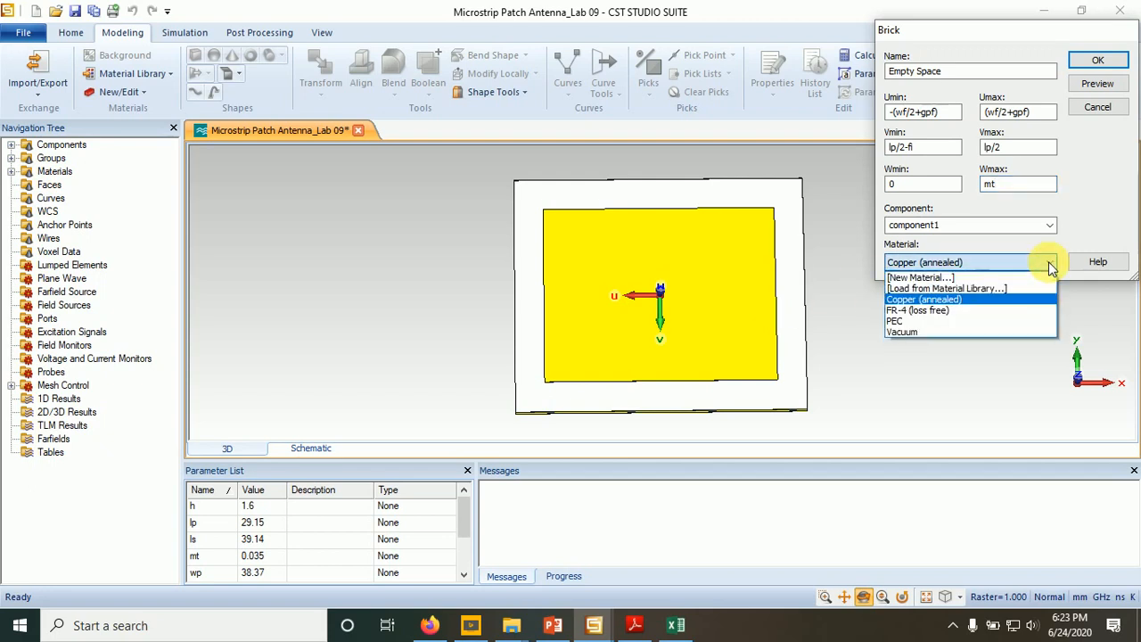
click(967, 288)
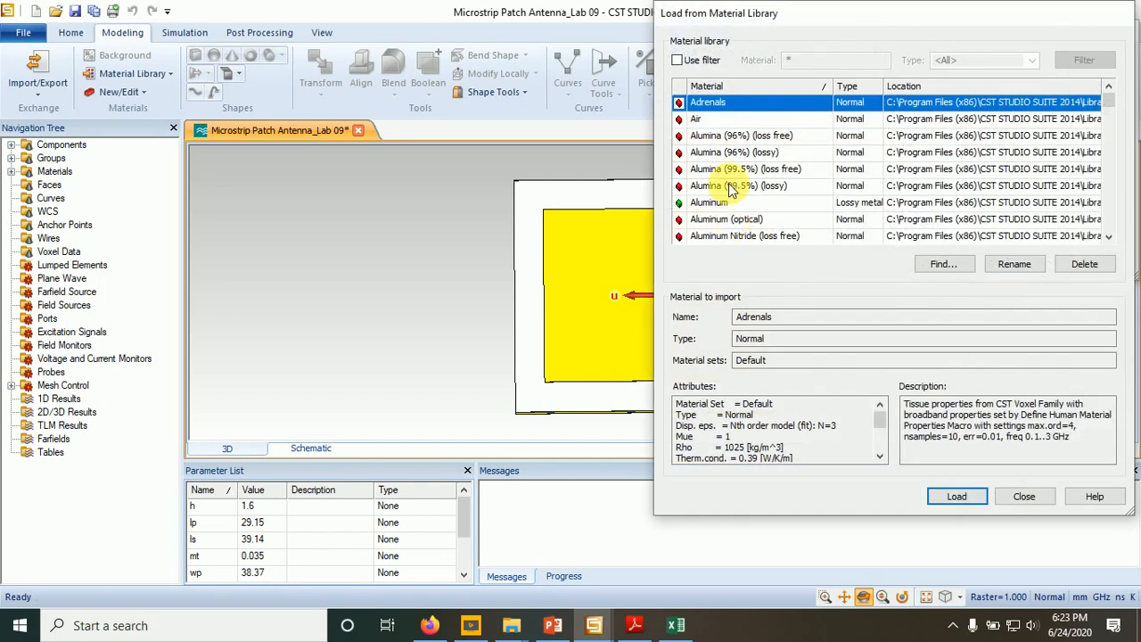
click(729, 187)
key(n)
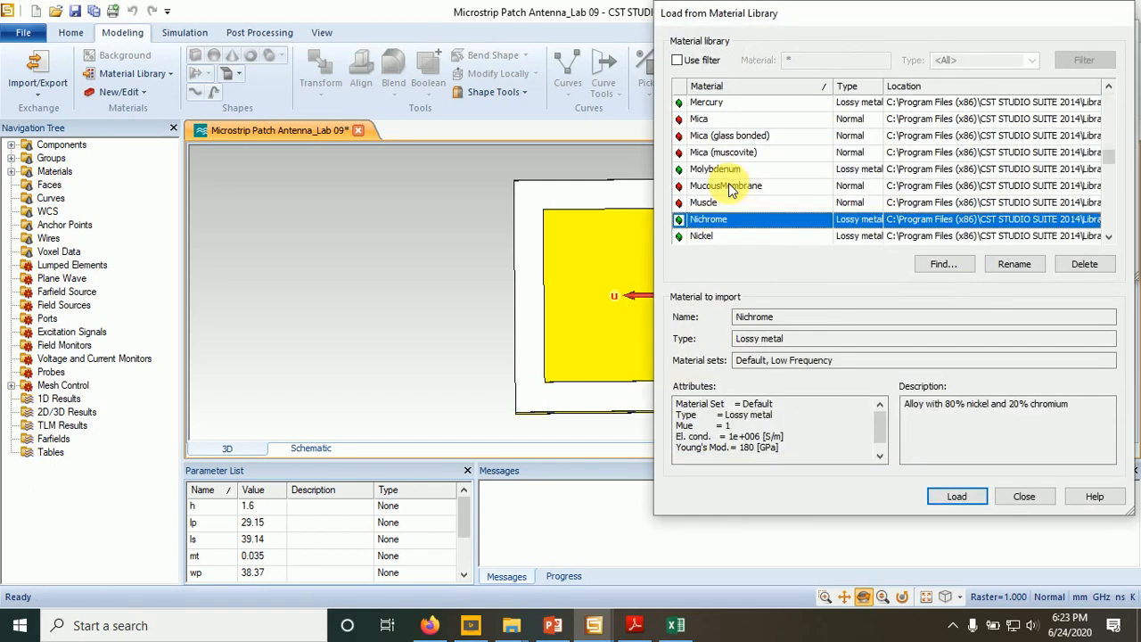
key(Down)
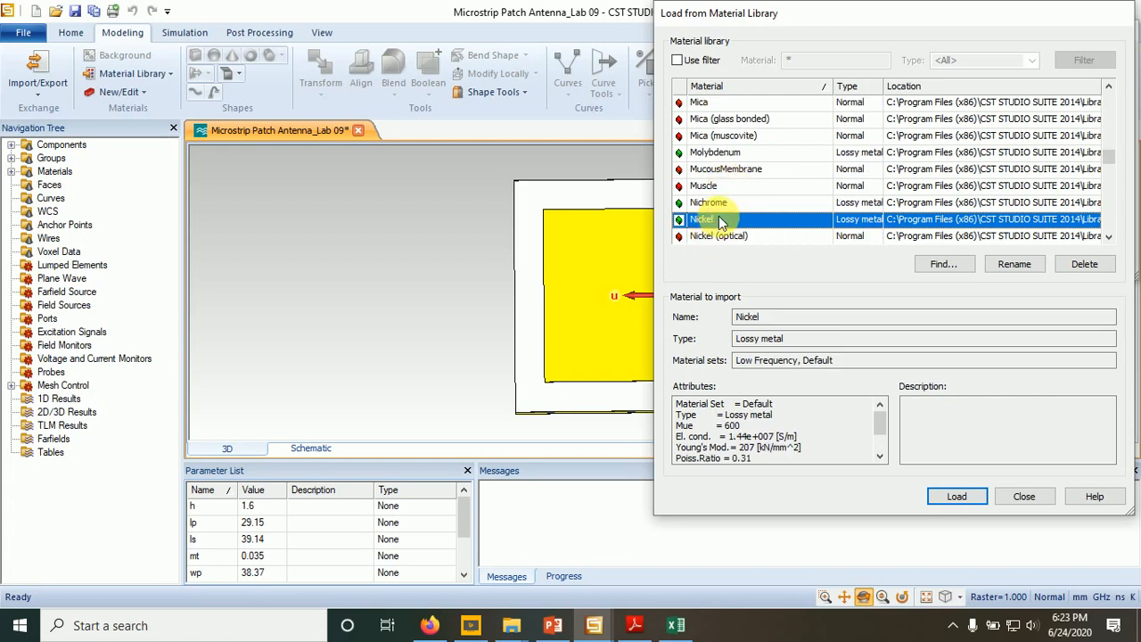
click(947, 498)
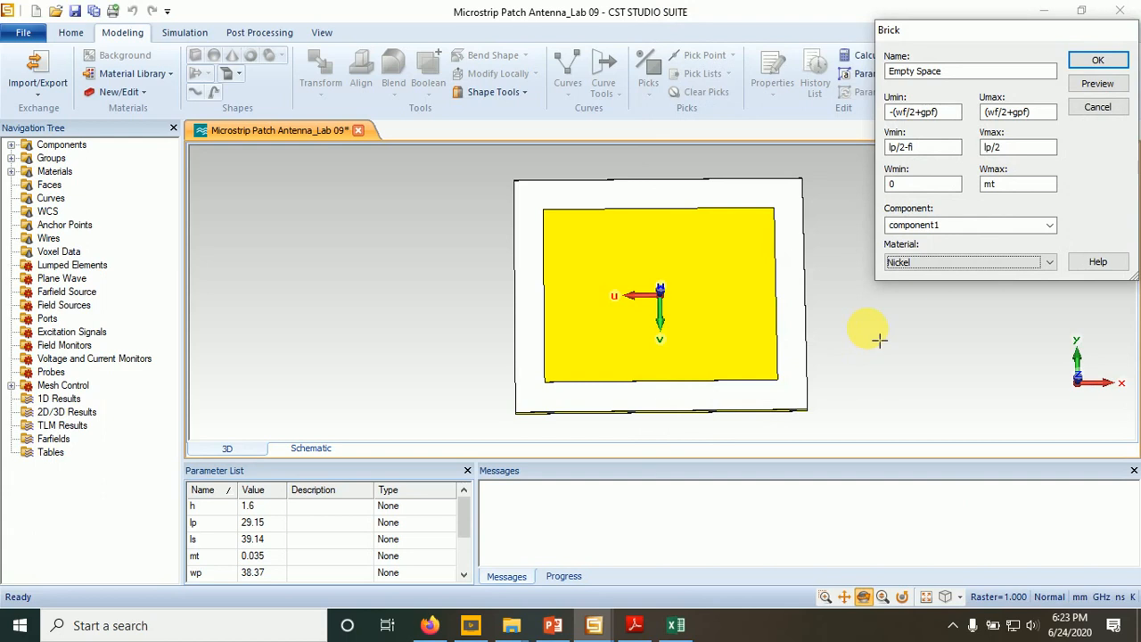
- Preview the brick and define its missing parameters as wf = 2.45, gpf = 0.5 and fi = 9.85
click(1075, 87)
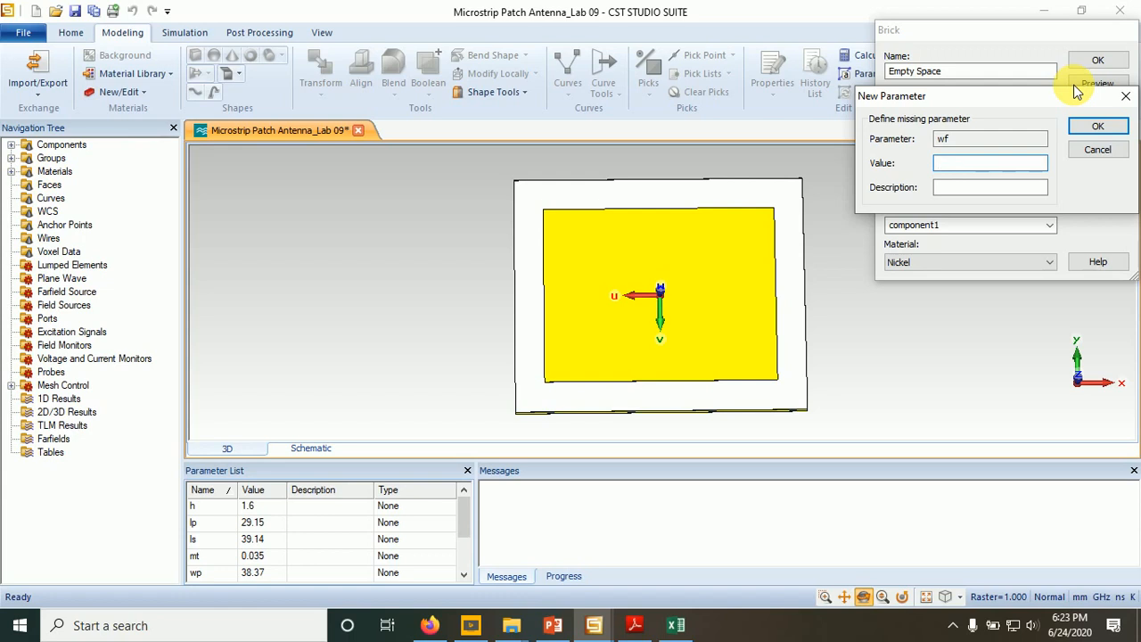
text(2.45)
click(1080, 128)
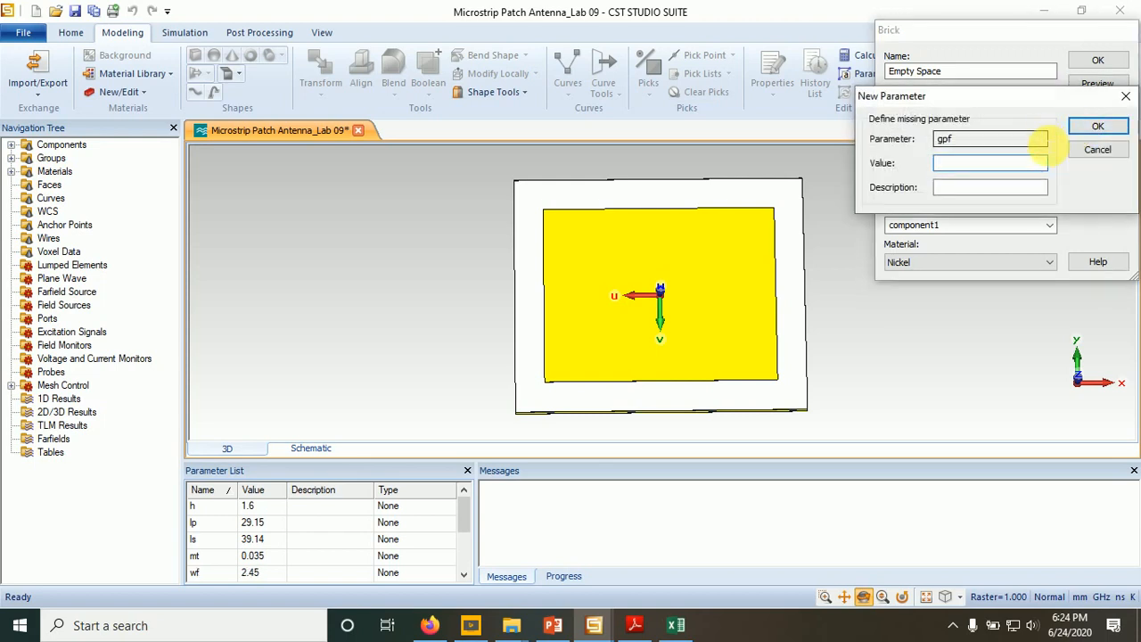
text(0.5)
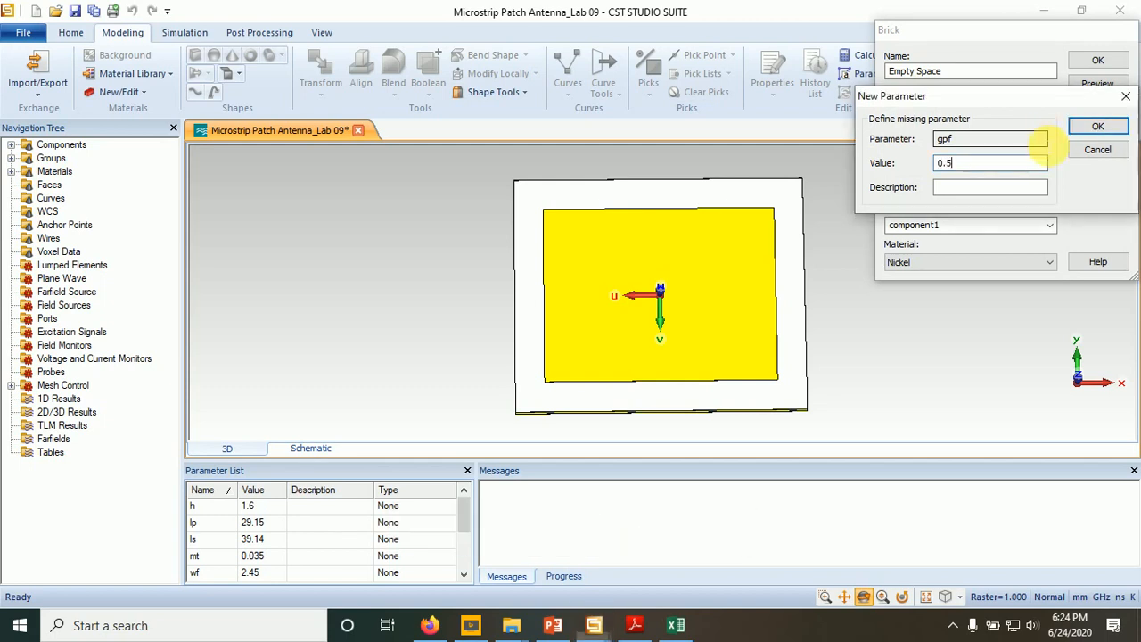
click(1098, 127)
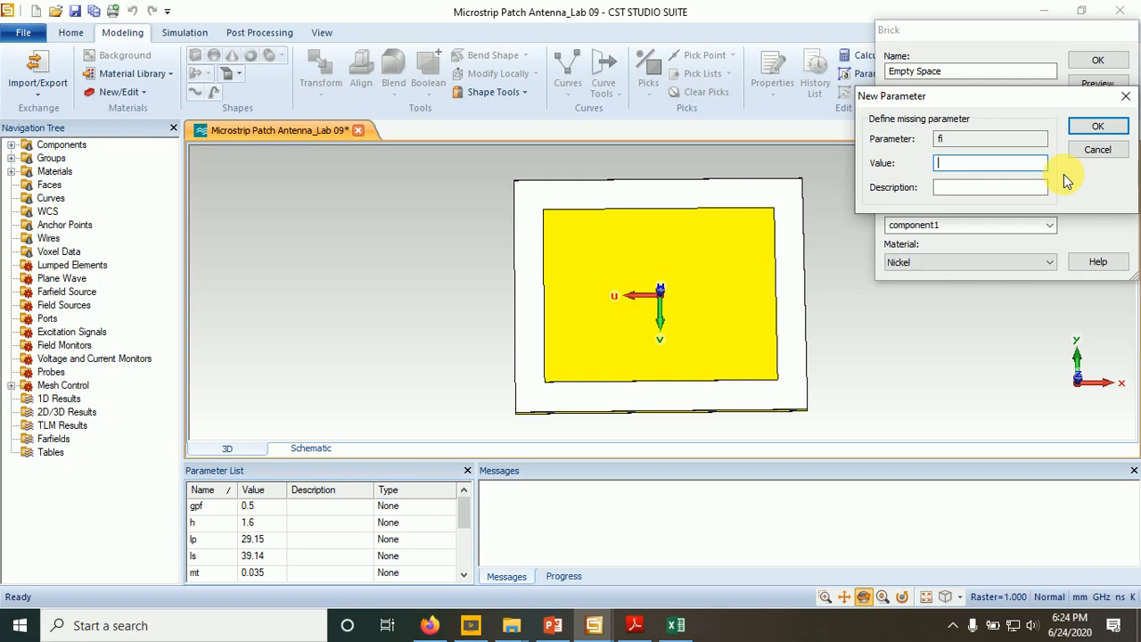
text(9.85)
click(1098, 128)
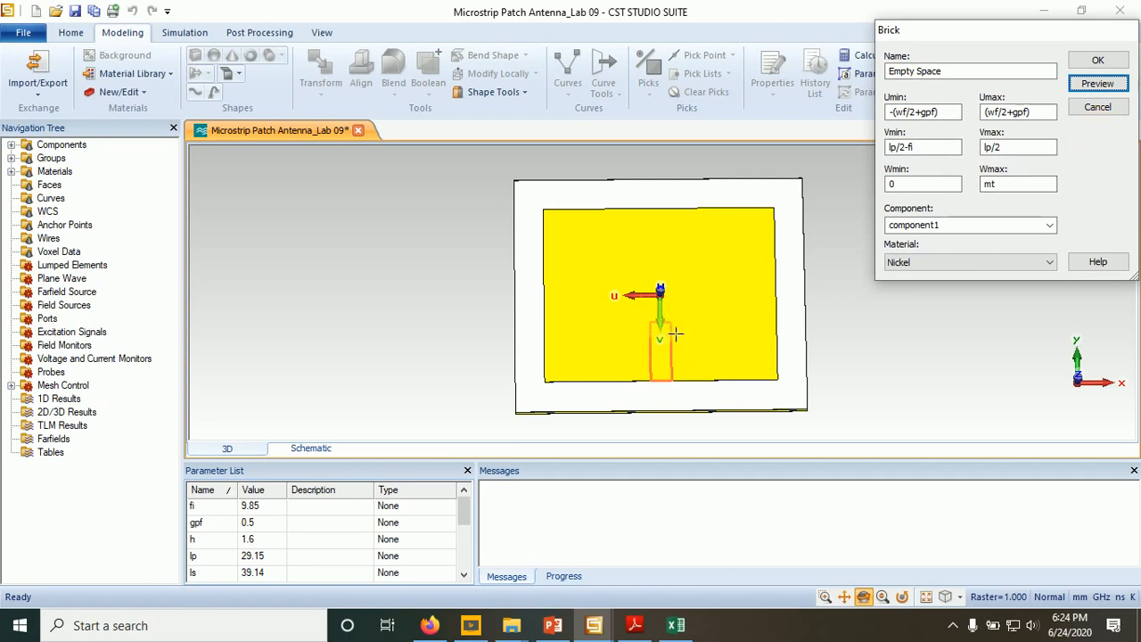
- Create the Empty Space brick and cut it away from the copper patch to form the inset slot
click(825, 597)
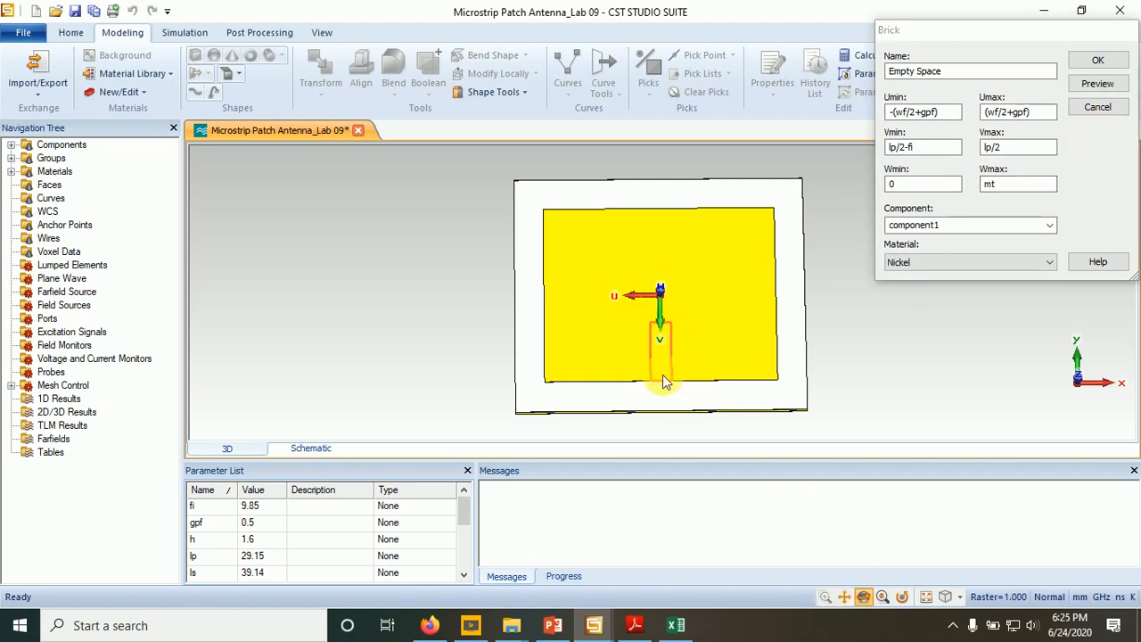
drag(606, 283, 736, 415)
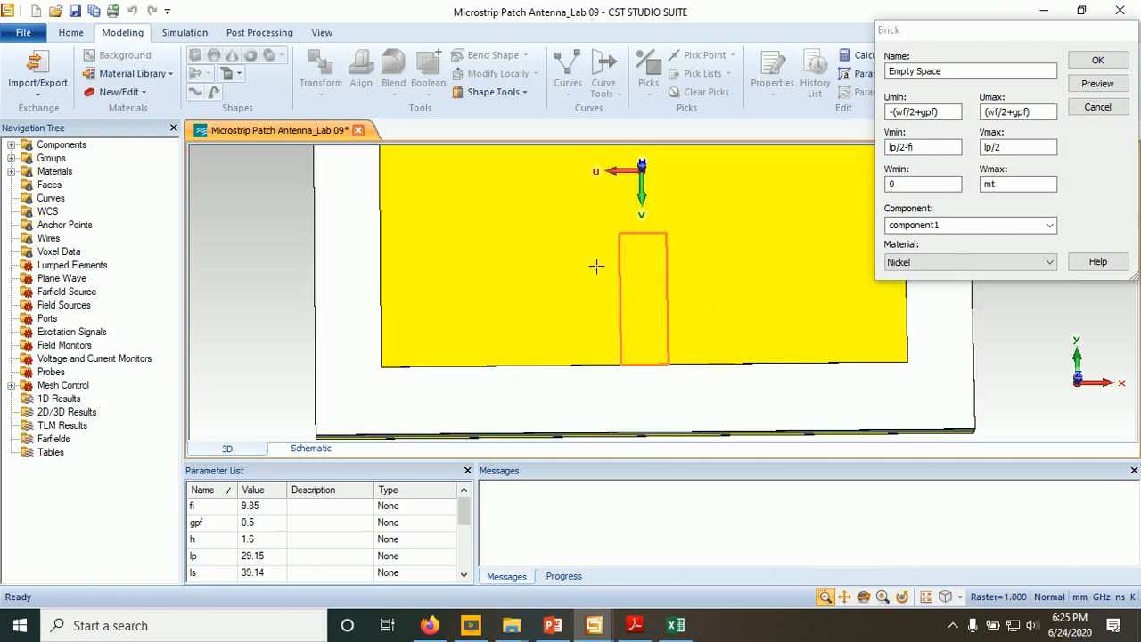
drag(582, 215, 736, 392)
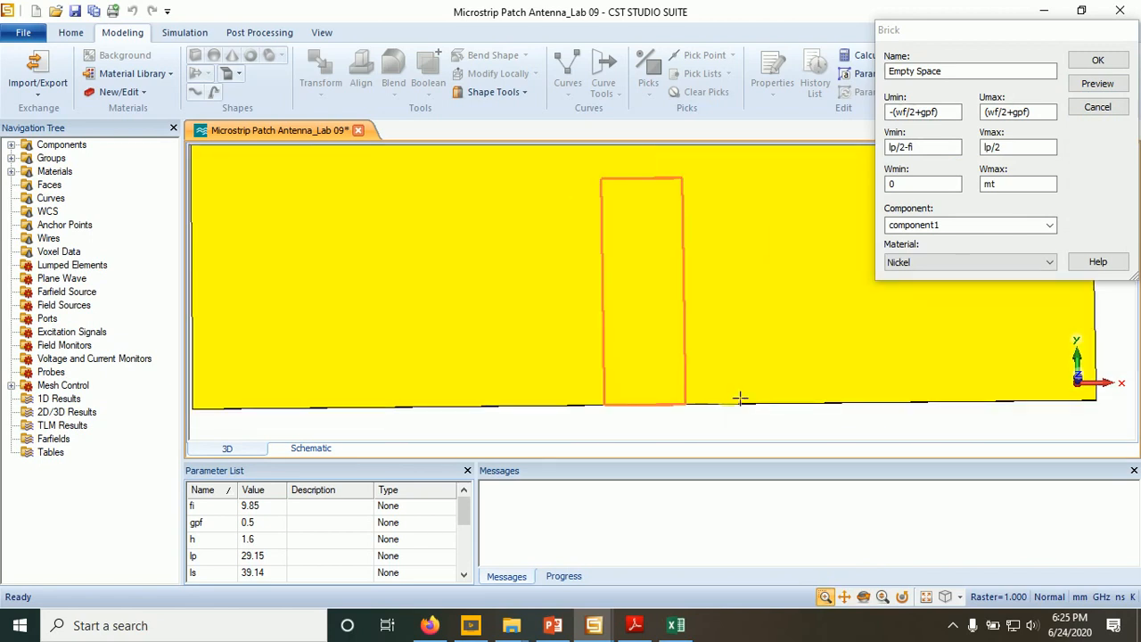
key(space)
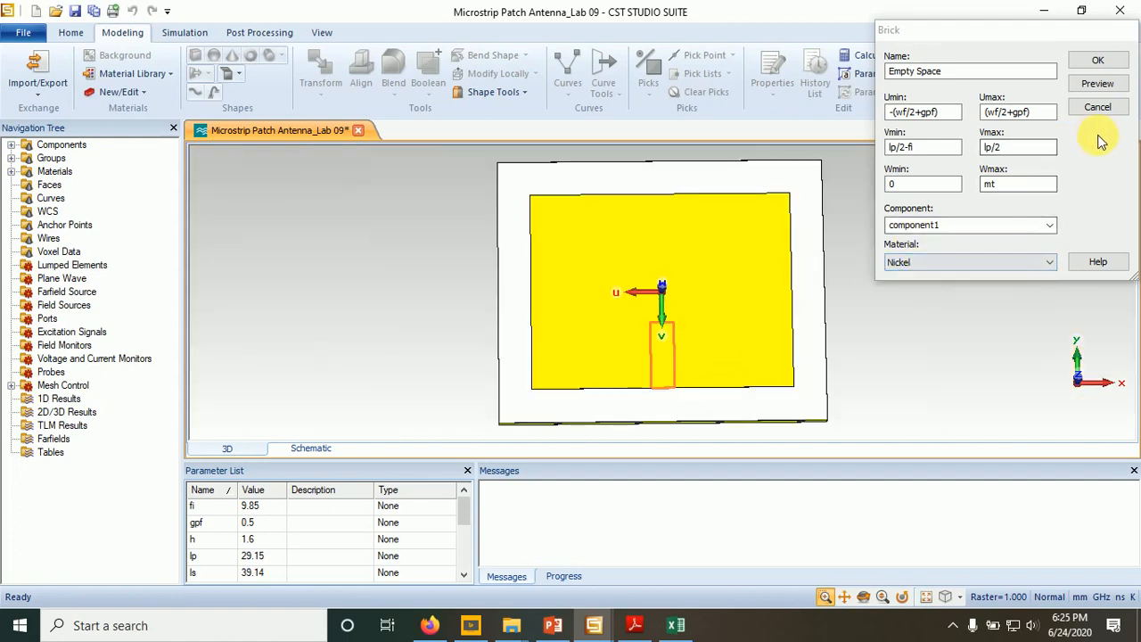
click(1096, 61)
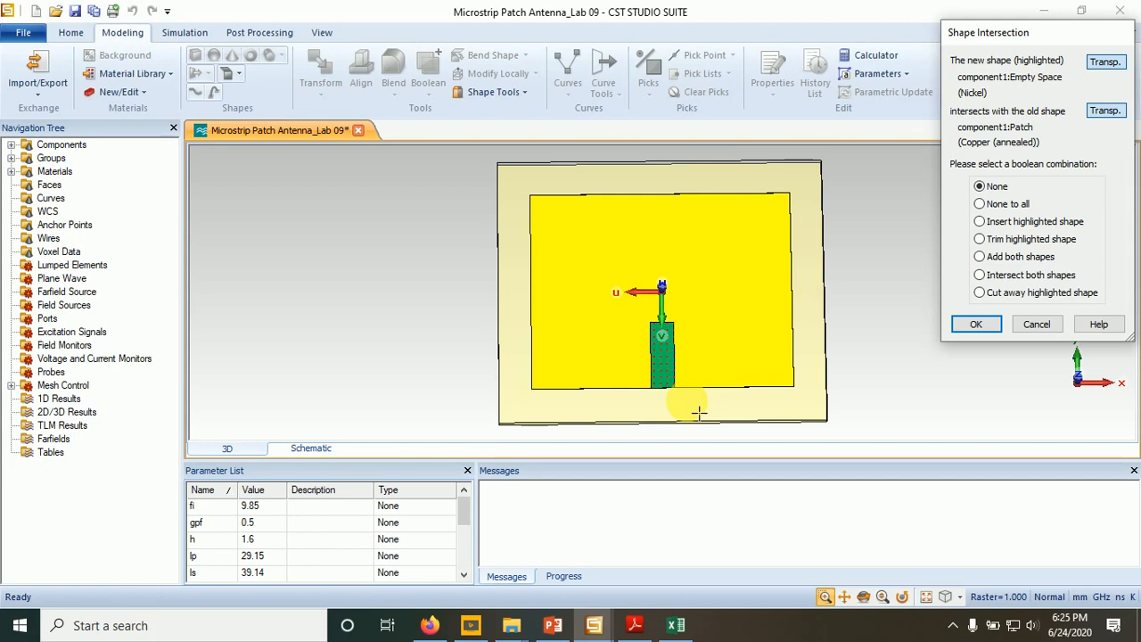
click(976, 322)
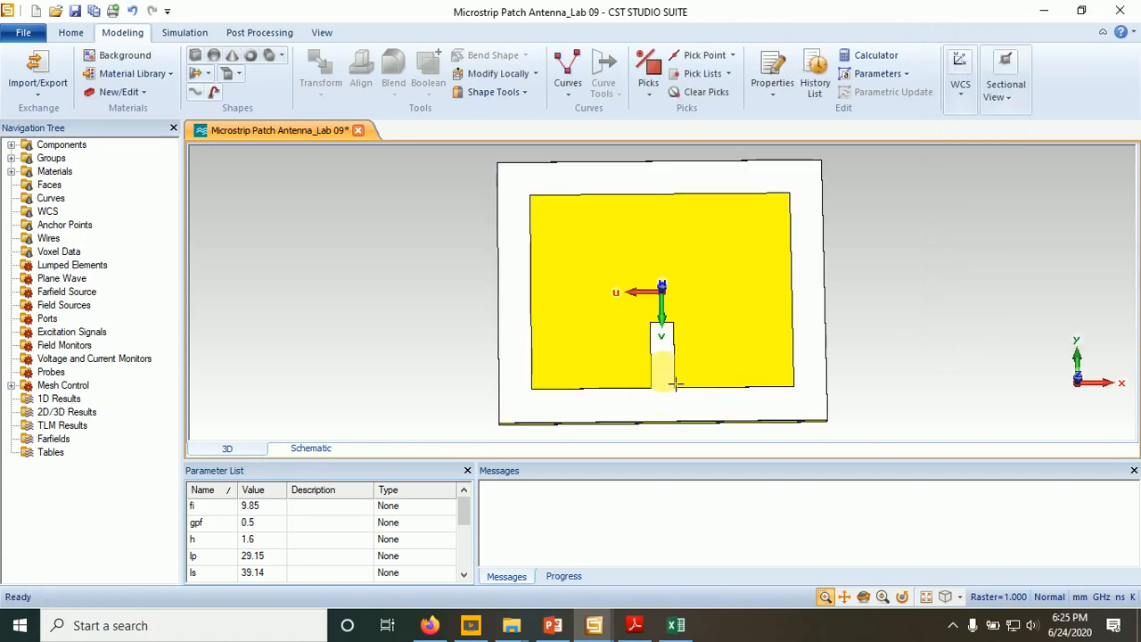
drag(639, 313, 726, 420)
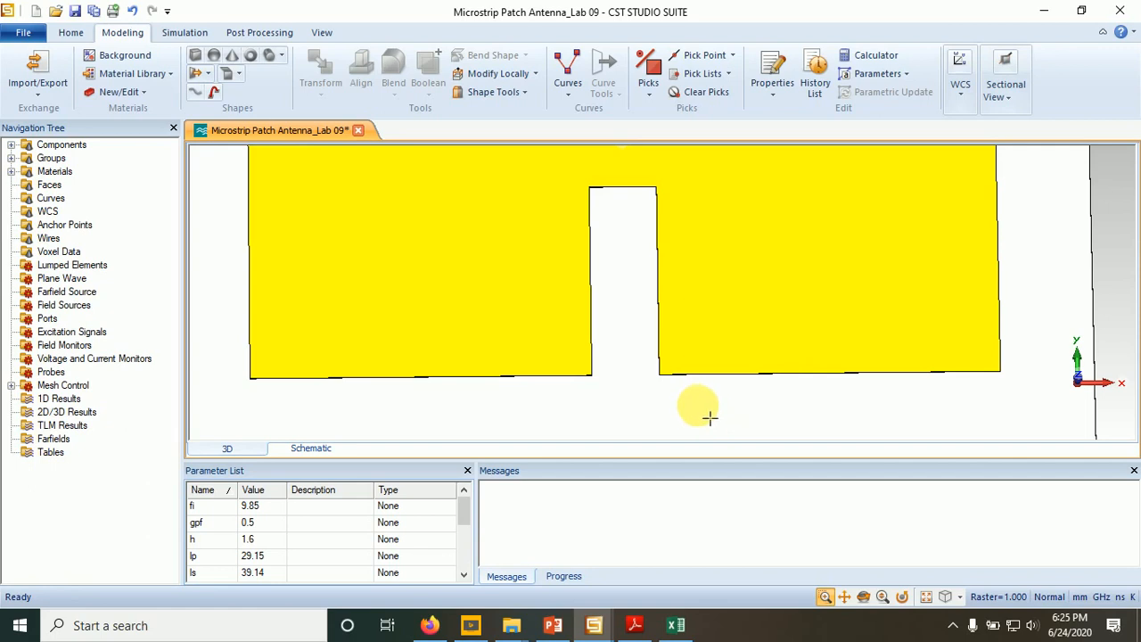
key(space)
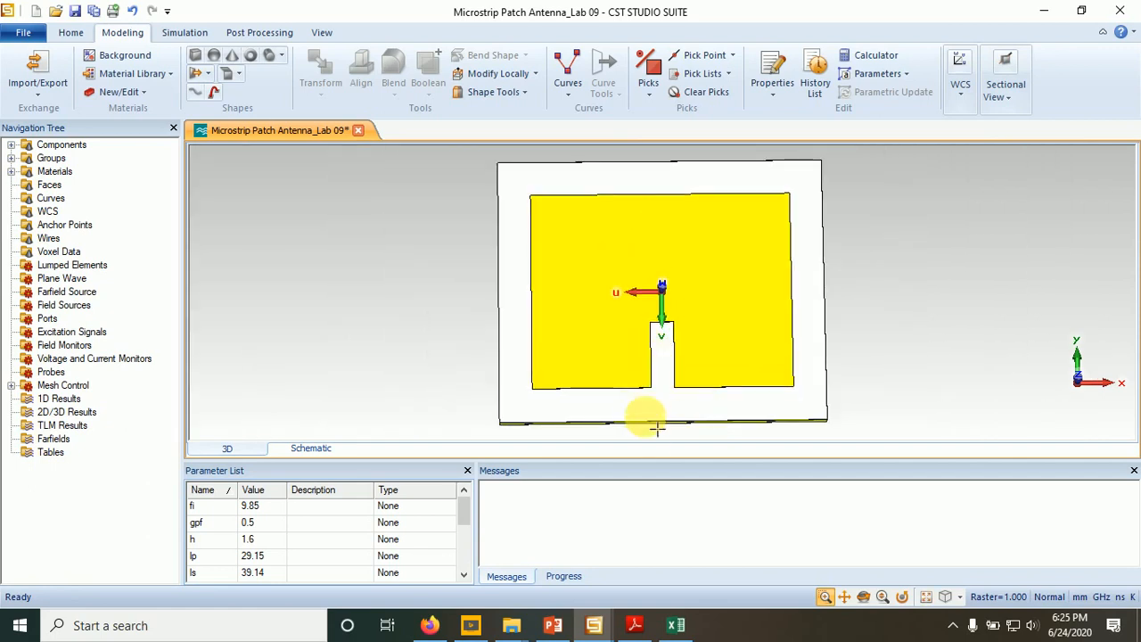
- Review the inset-feed diagram on the Transmission Line Model slide in PowerPoint and return to the antenna model in CST Studio Suite
click(554, 627)
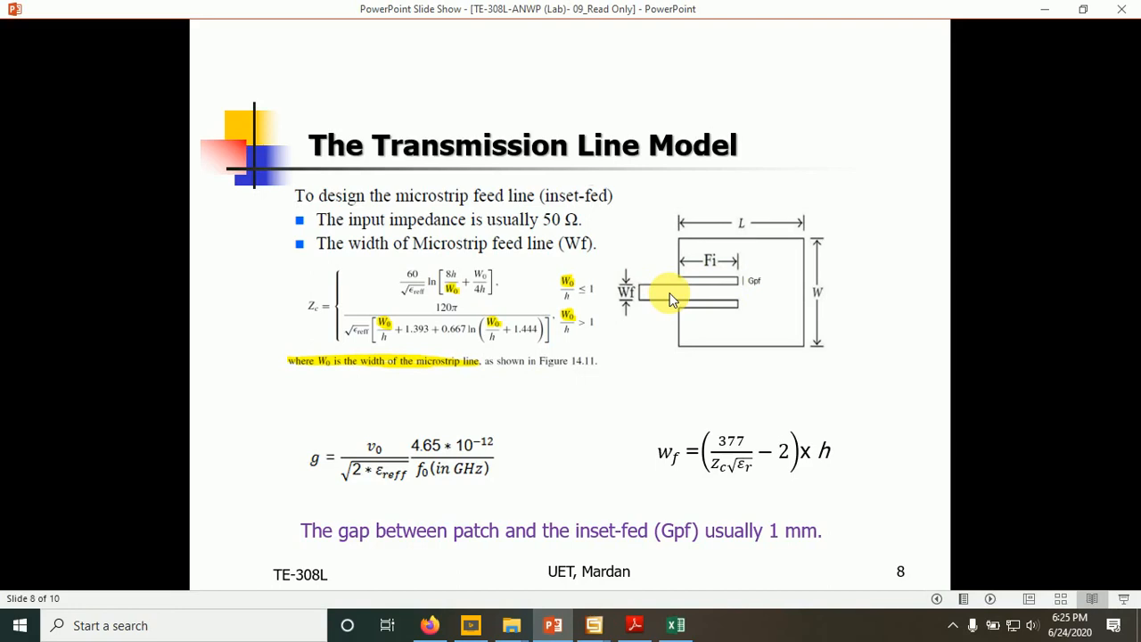
click(552, 624)
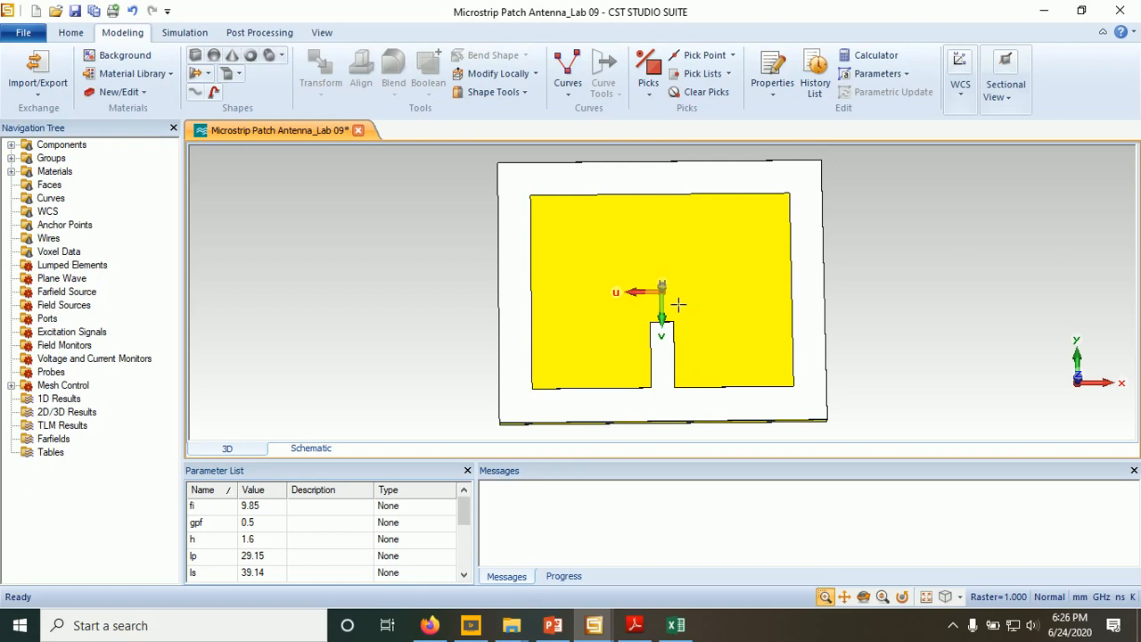
click(676, 400)
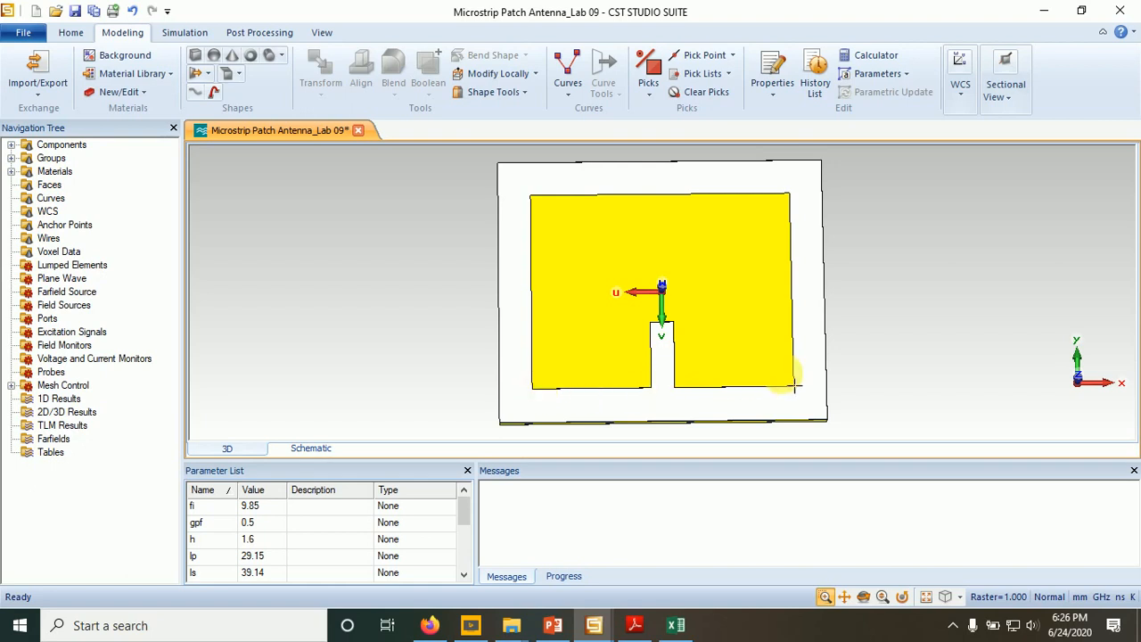
click(677, 398)
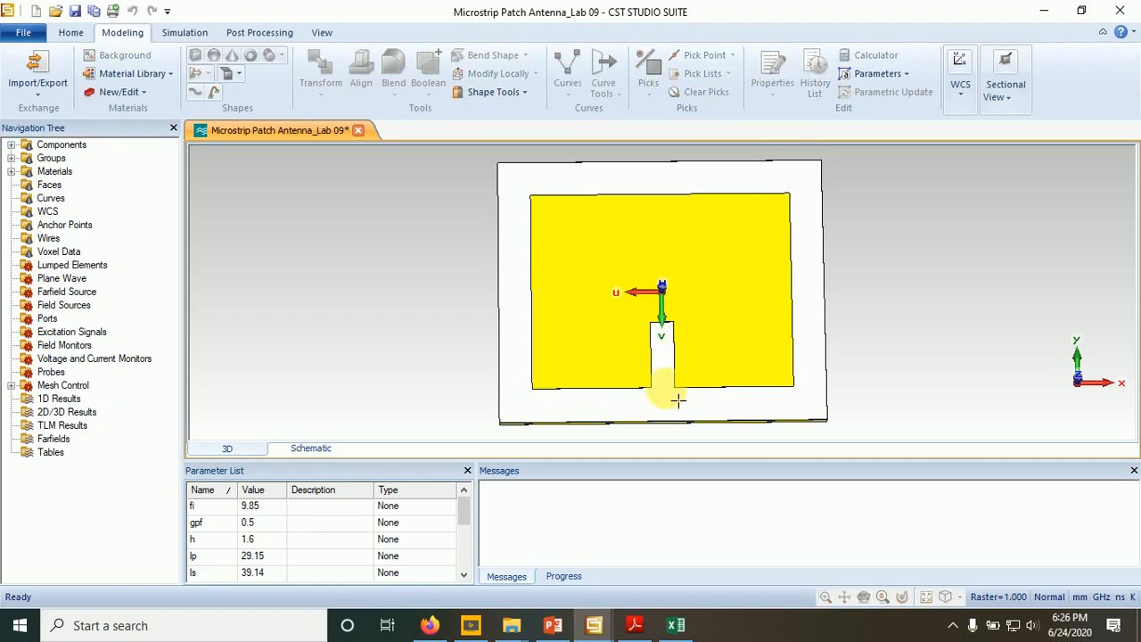
- Start a new brick defined by numeric coordinates and name it Microstrip Line
scroll(678, 400, up, 1)
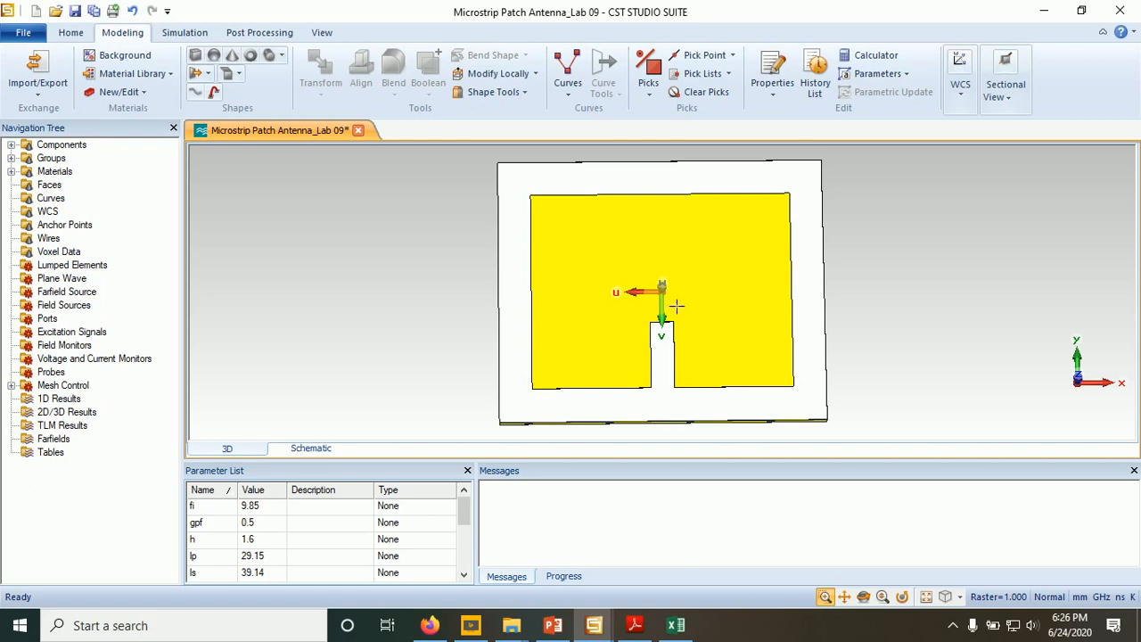
click(662, 421)
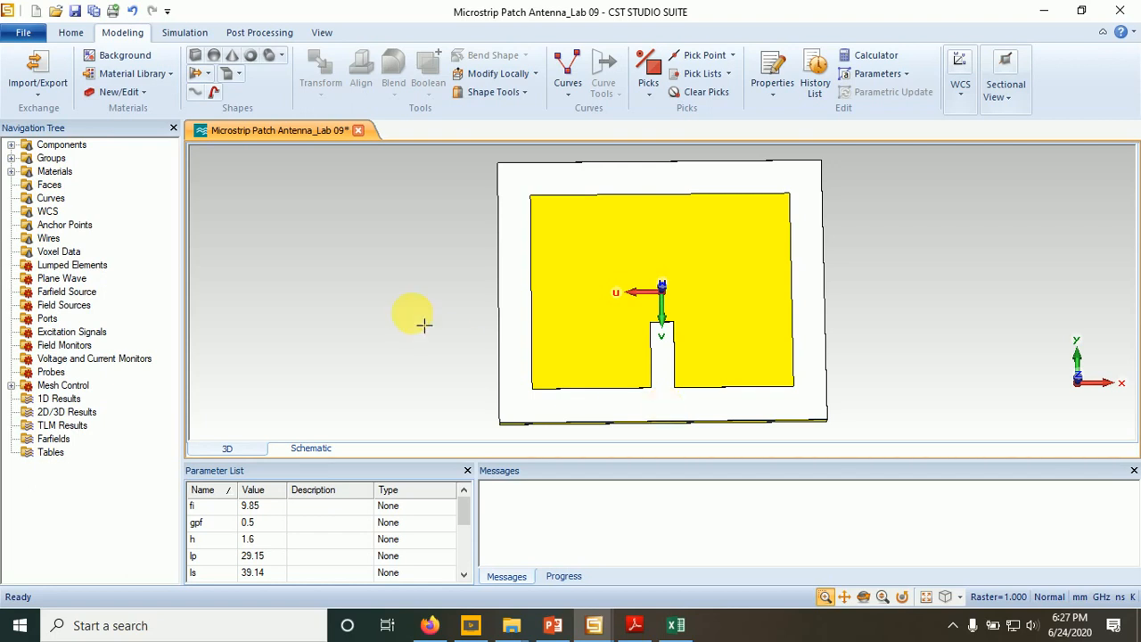
click(196, 56)
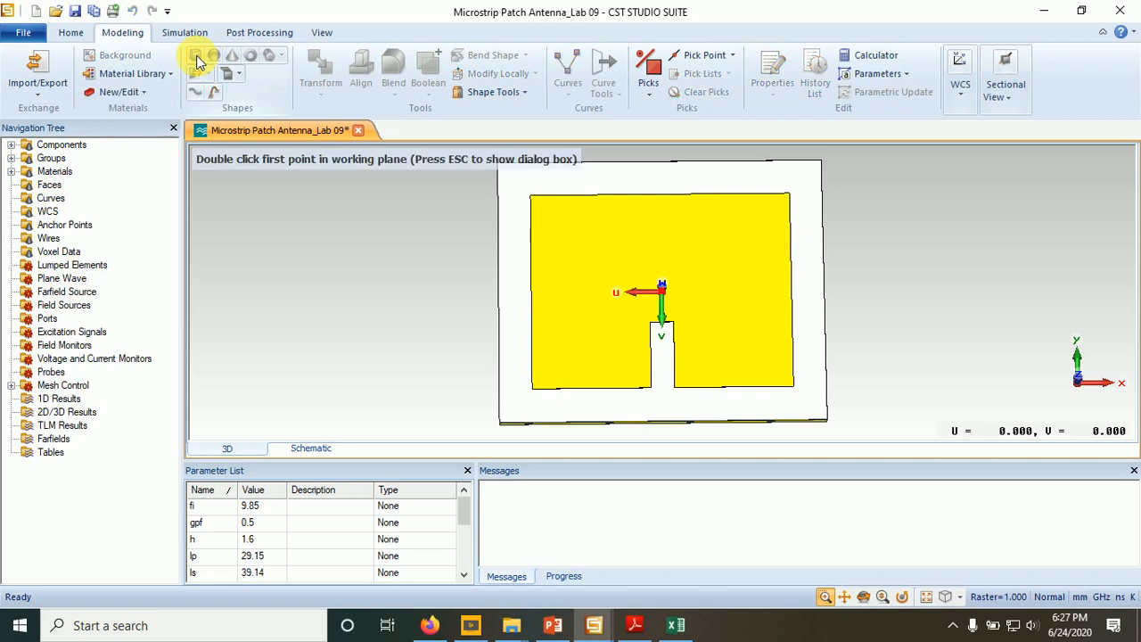
key(Escape)
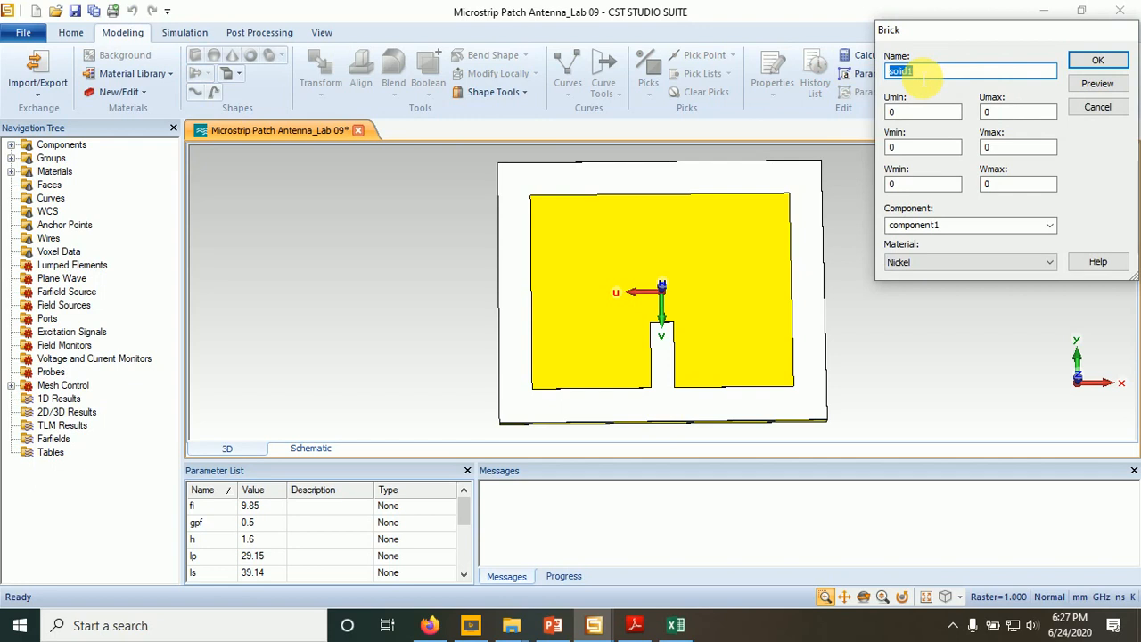
text(Mic)
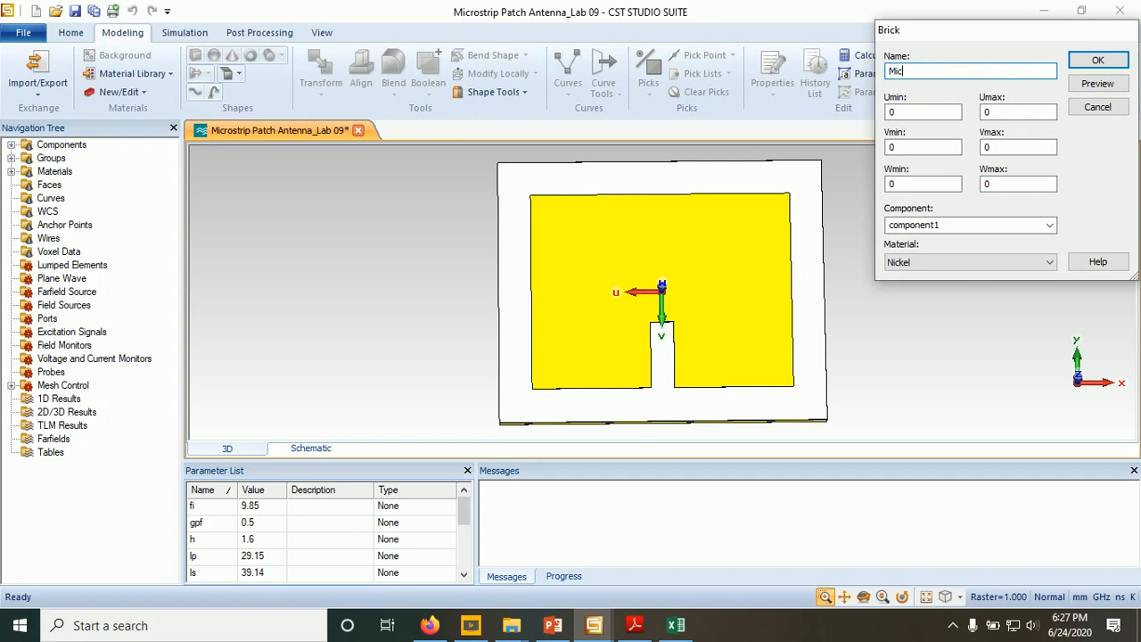
text(rostrip Line)
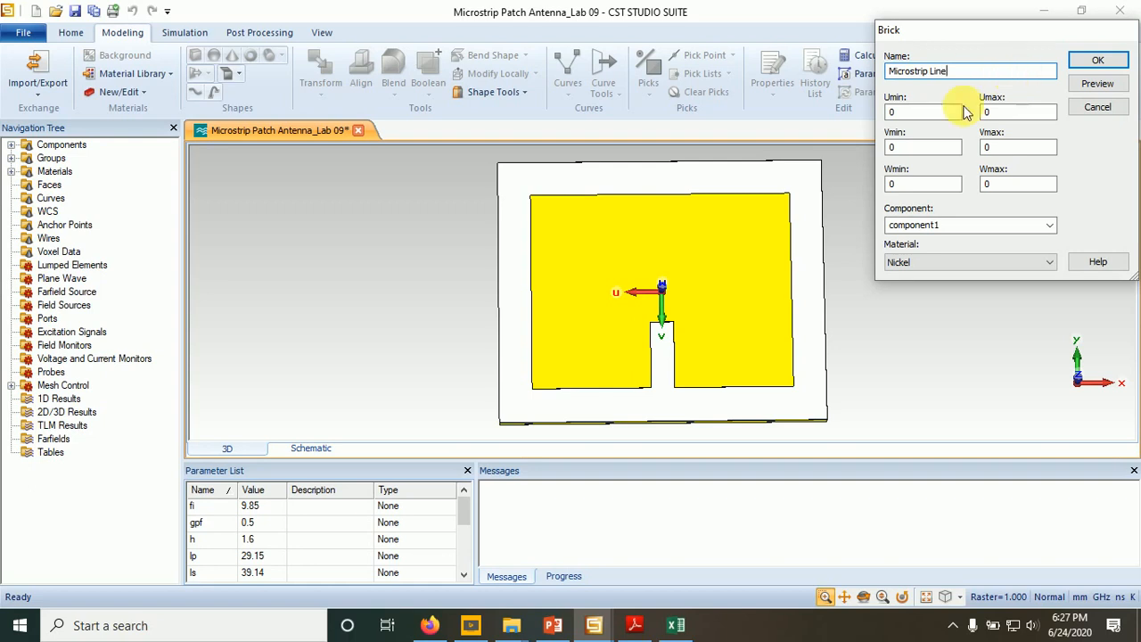
- Check the feed width on the PowerPoint inset-feed diagram, and set the brick's Umin to -wf/2 and Umax to wf/2 in CST Studio Suite
double_click(891, 111)
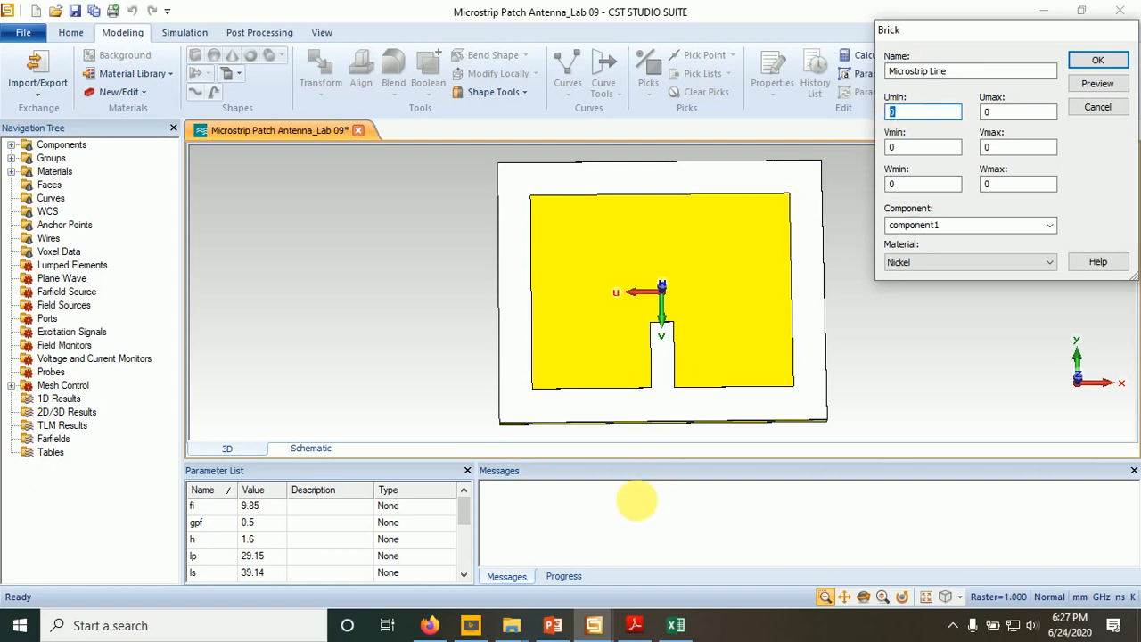
click(552, 629)
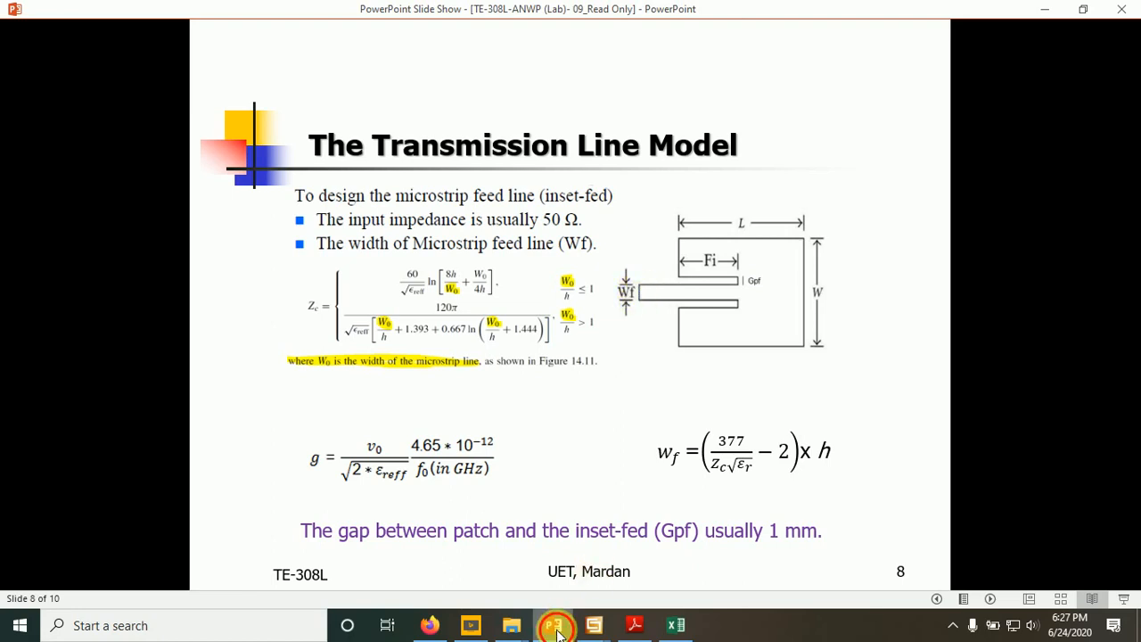
click(594, 624)
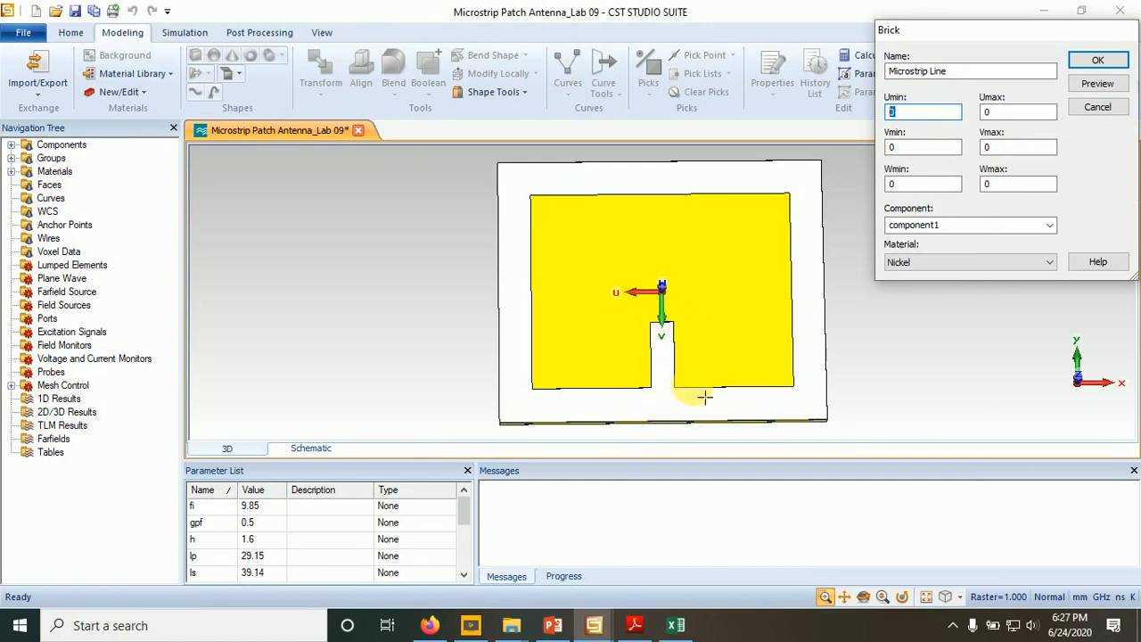
text(-)
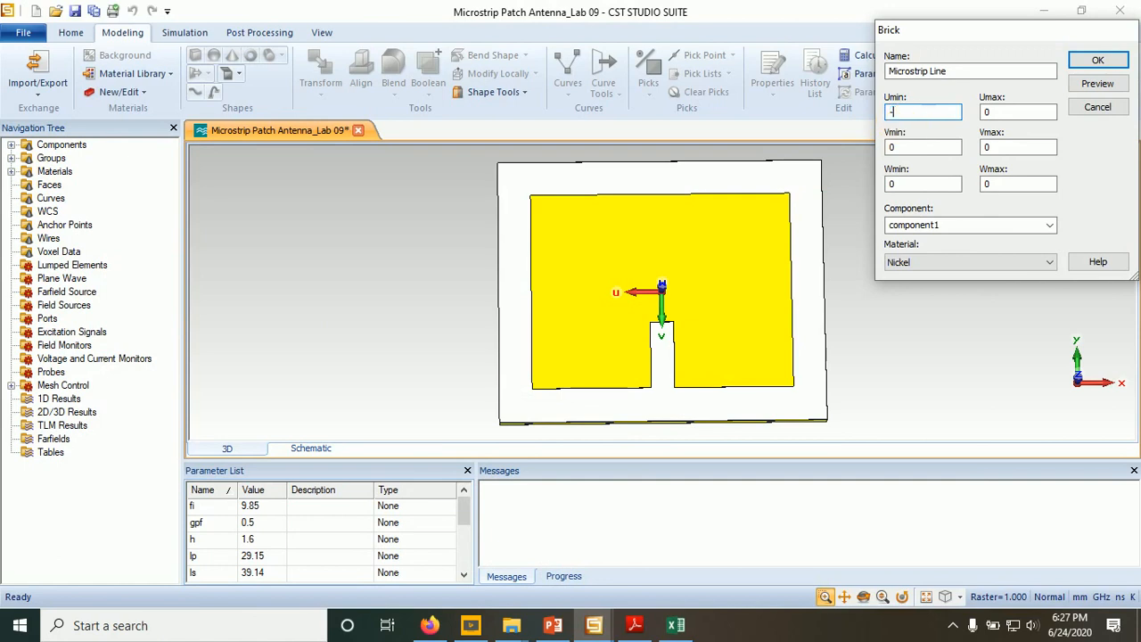
text(wf/2)
key(Tab)
text(wf/2)
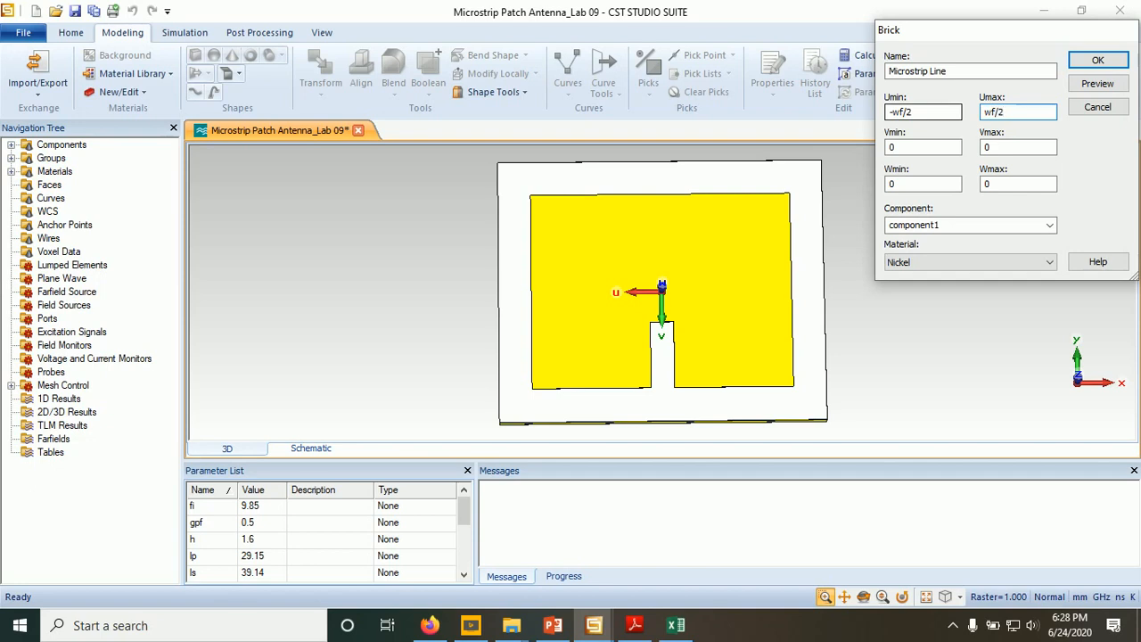
- Set the Microstrip Line brick's Vmin to lp-fi
click(896, 144)
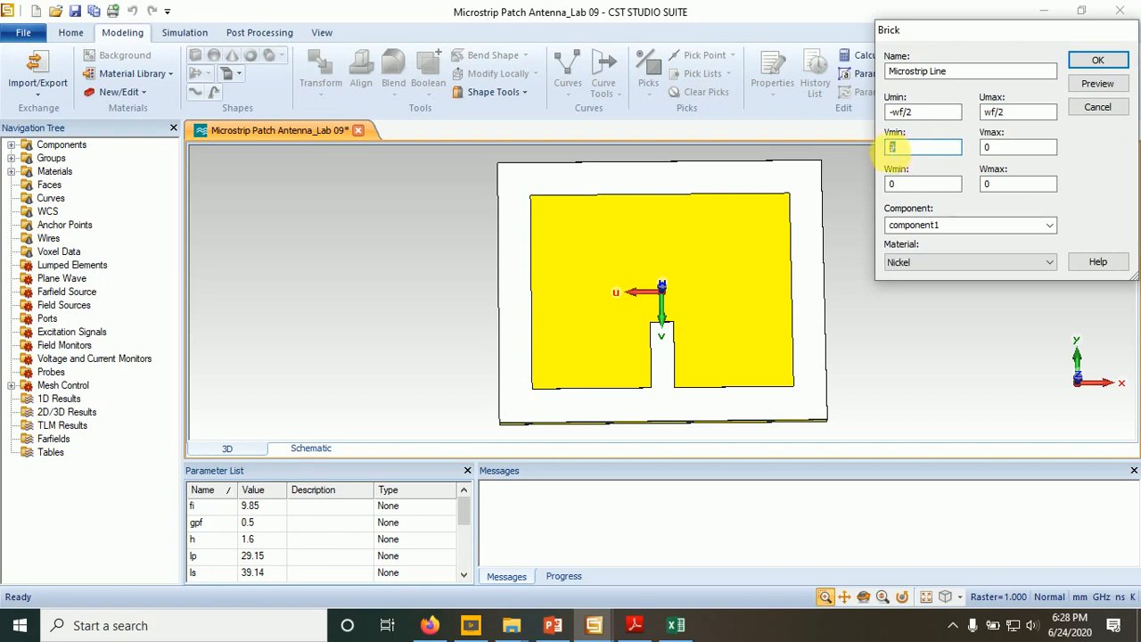
double_click(887, 148)
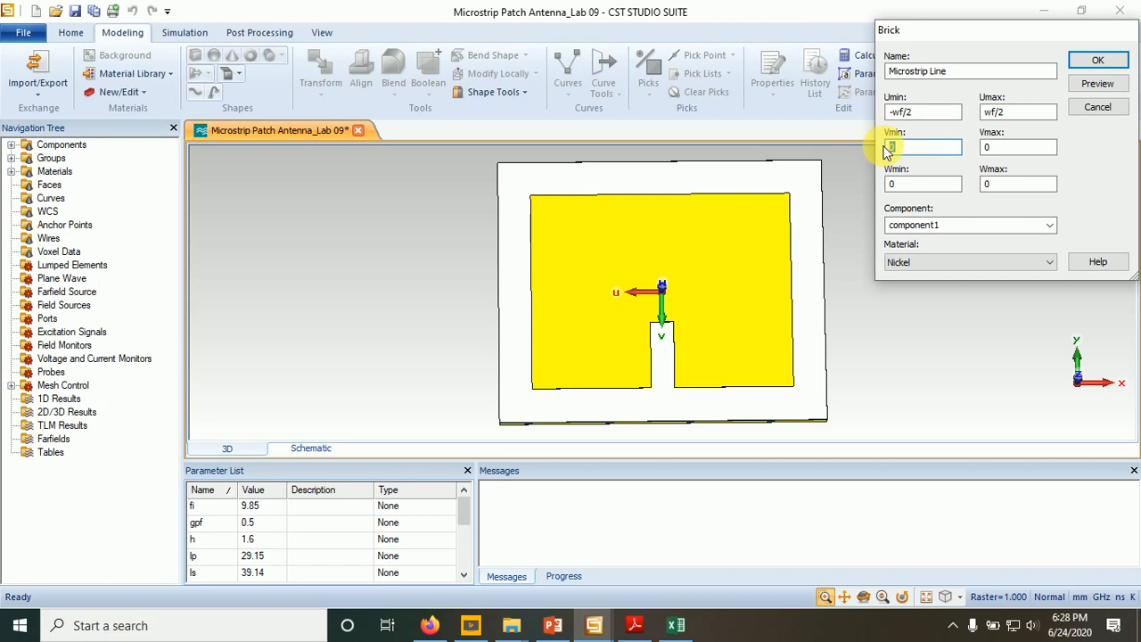
text(lp-)
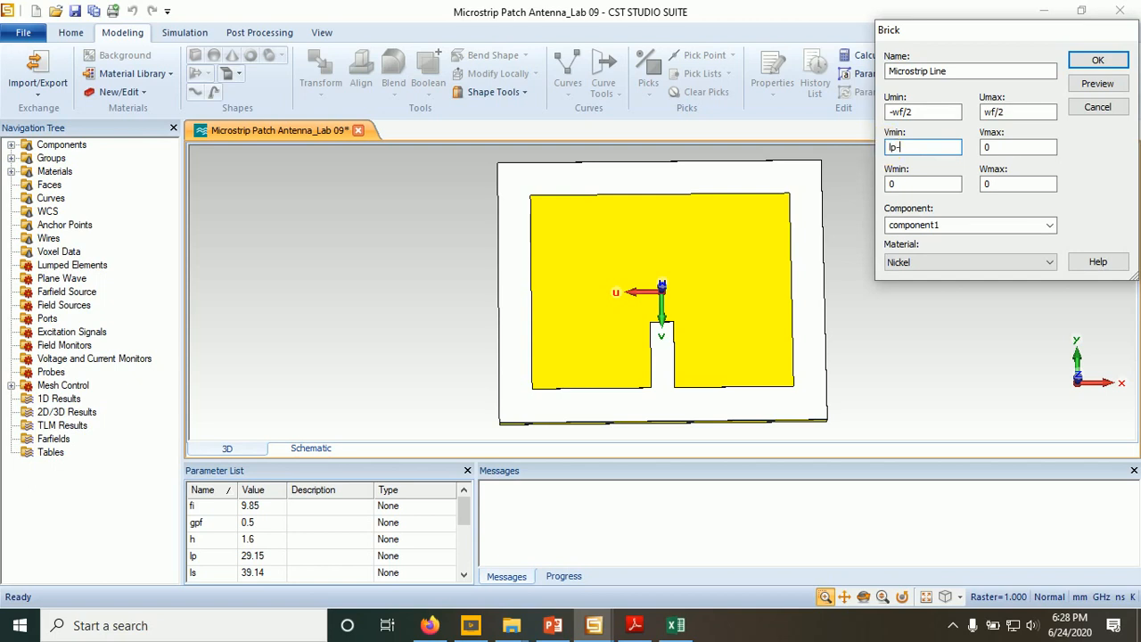
text(fi)
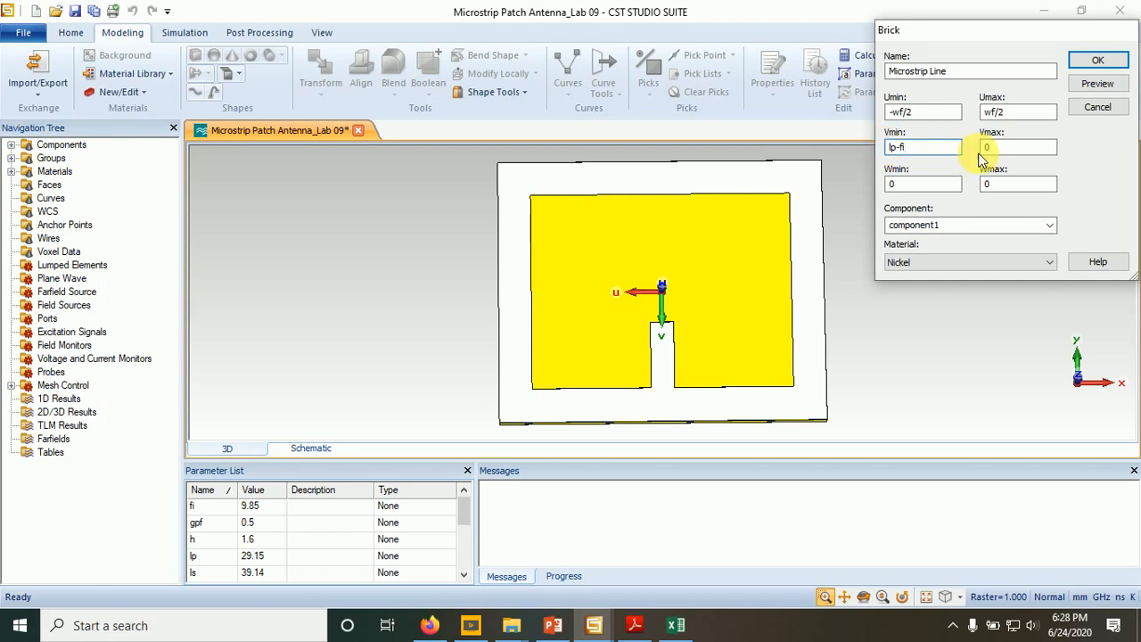
- Set the Microstrip Line brick's Vmax to lf+lp/2-fi and its Wmax to mt
double_click(983, 149)
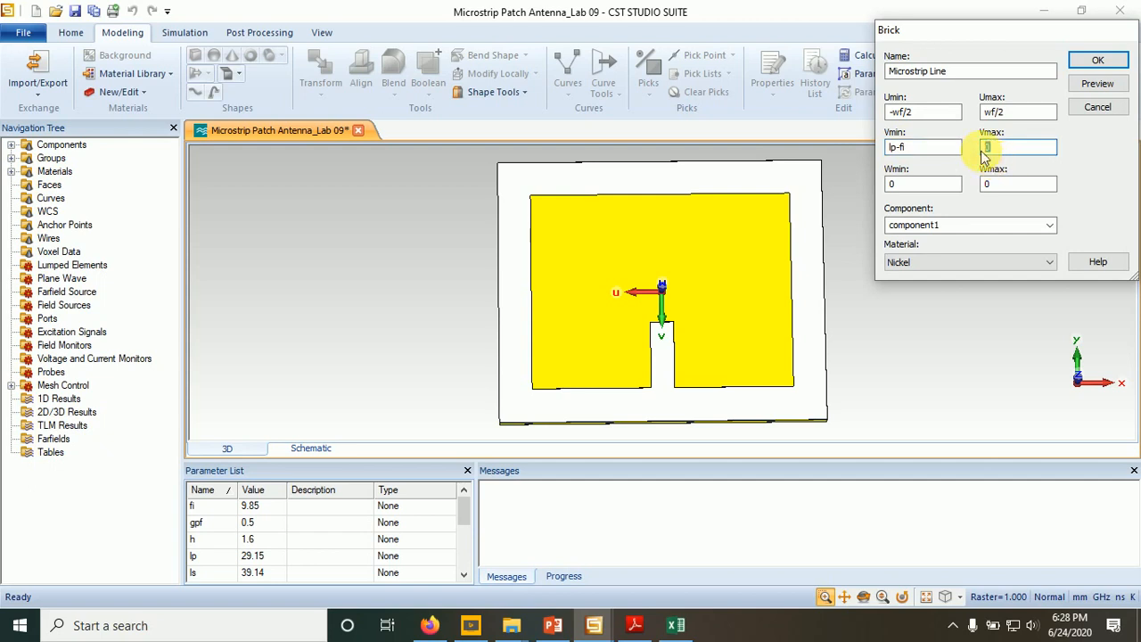
text(lf)
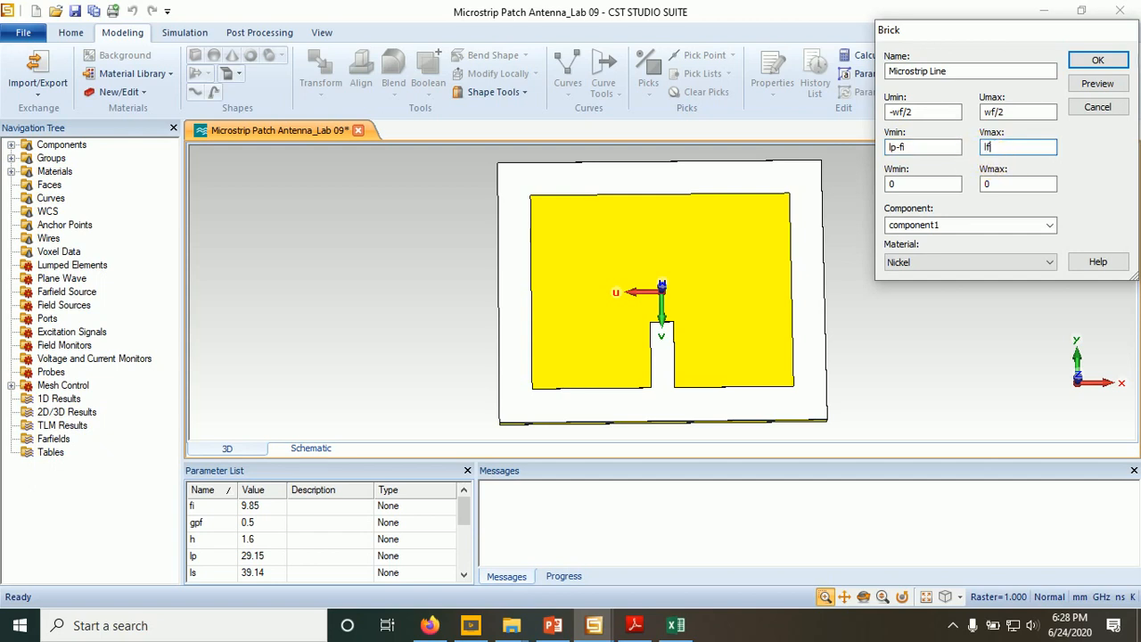
text(+lp/2-fi)
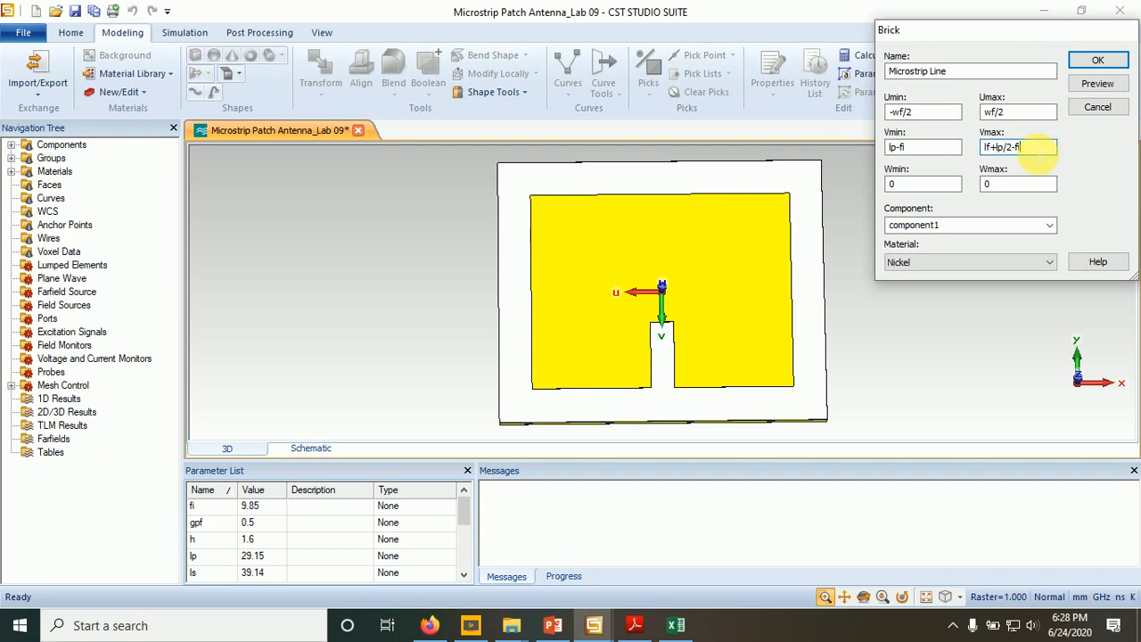
drag(1038, 148, 1012, 148)
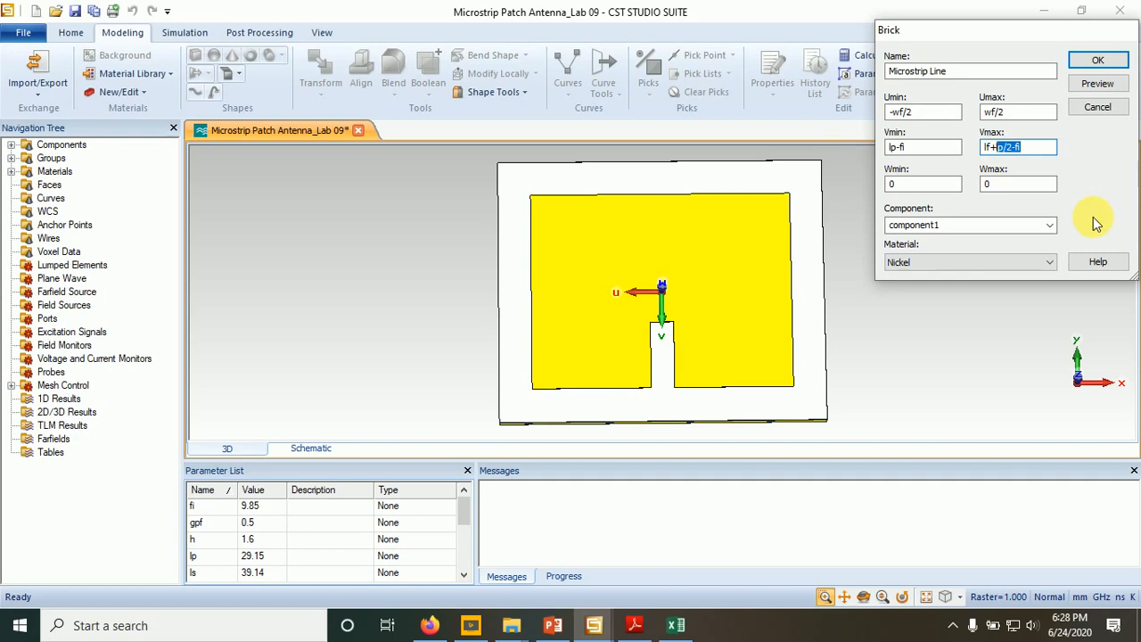
double_click(1003, 184)
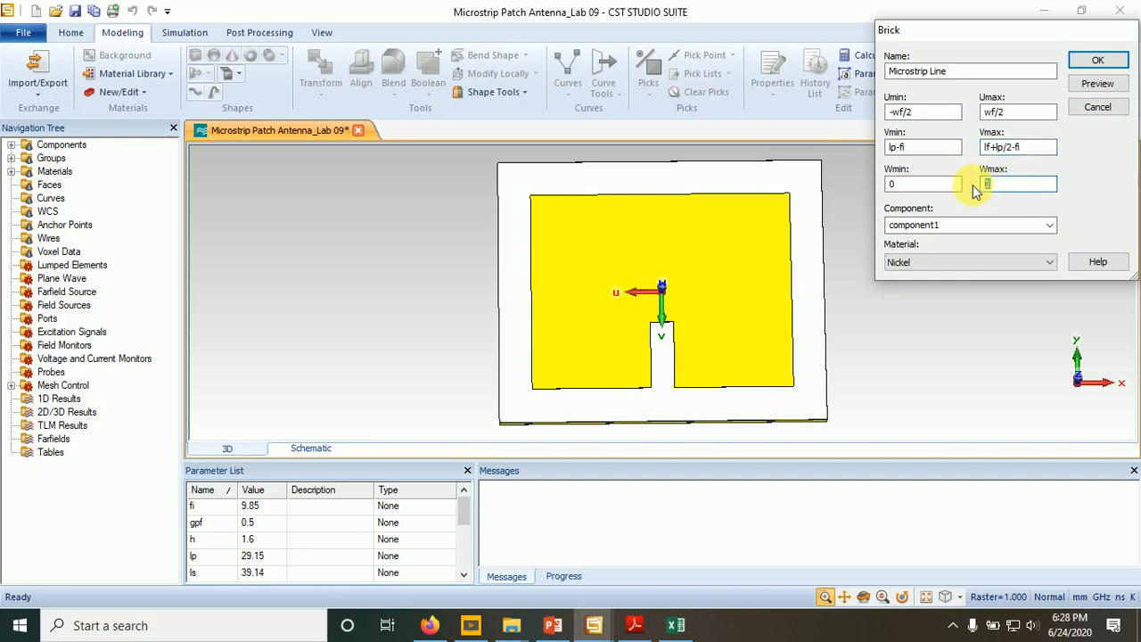
text(m)
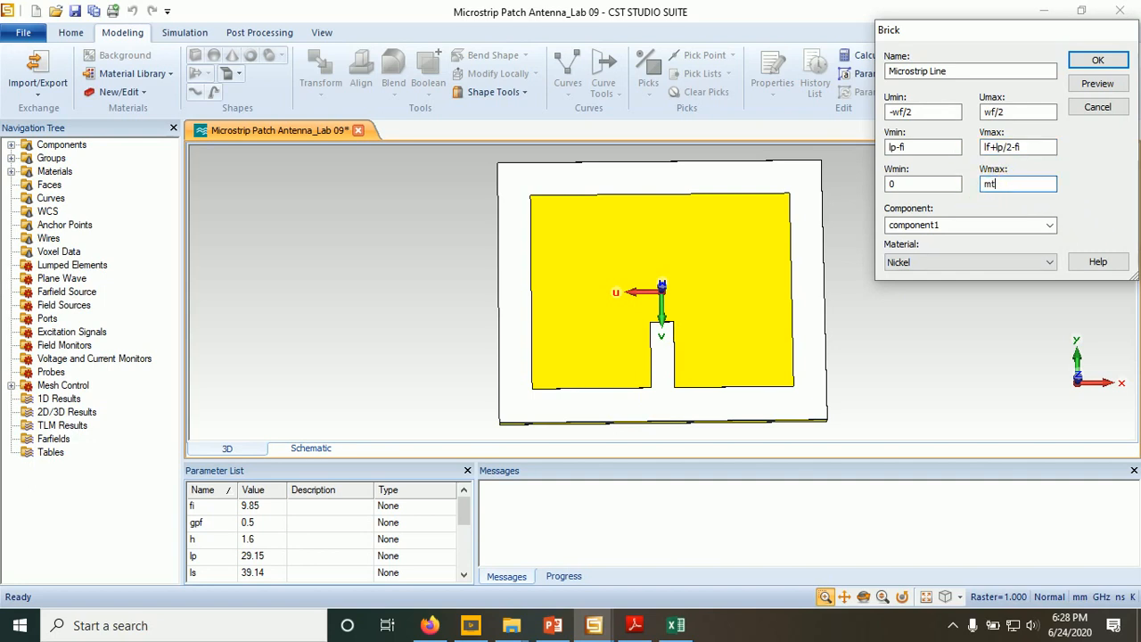
text(t)
- Assign Copper (annealed) to the Microstrip Line brick and preview it, defining the missing parameter lf as 14.82
click(967, 263)
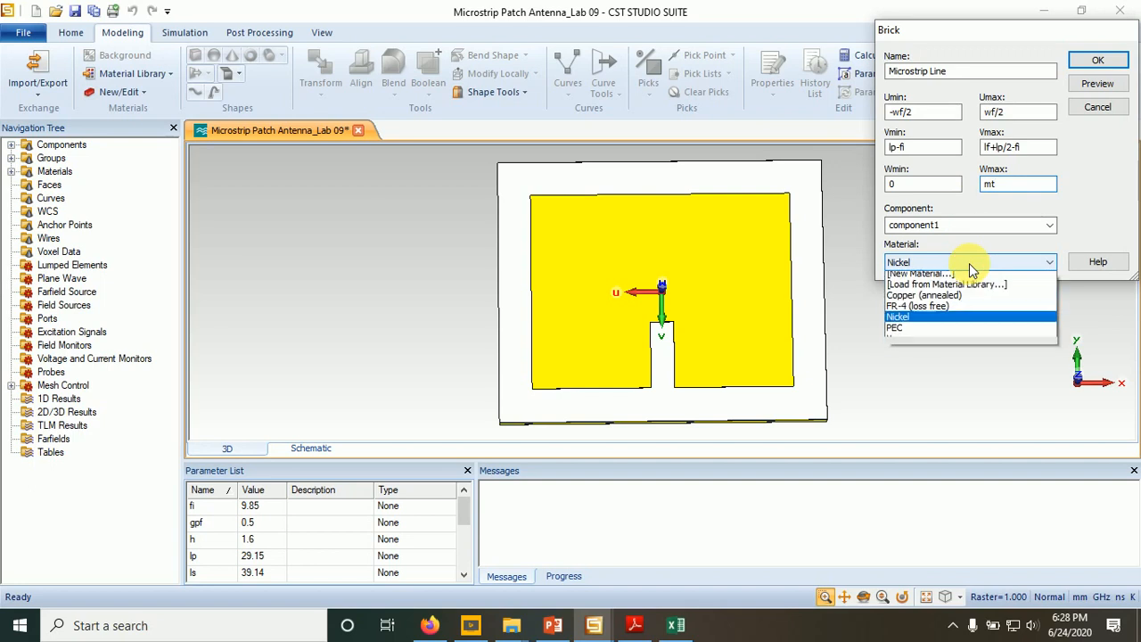
click(919, 300)
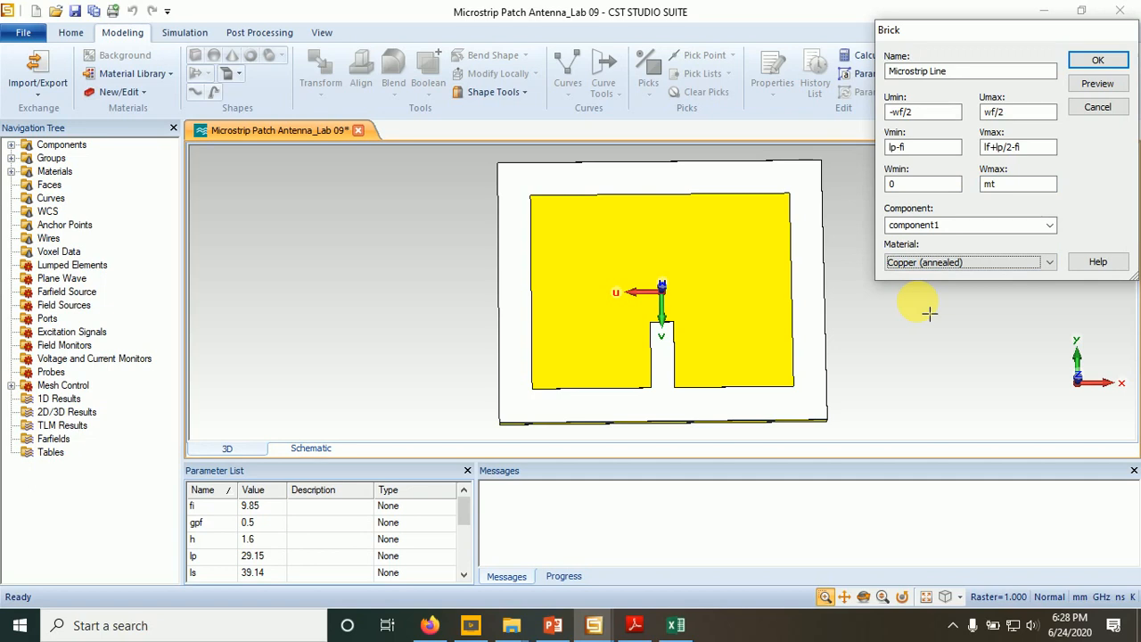
click(1088, 85)
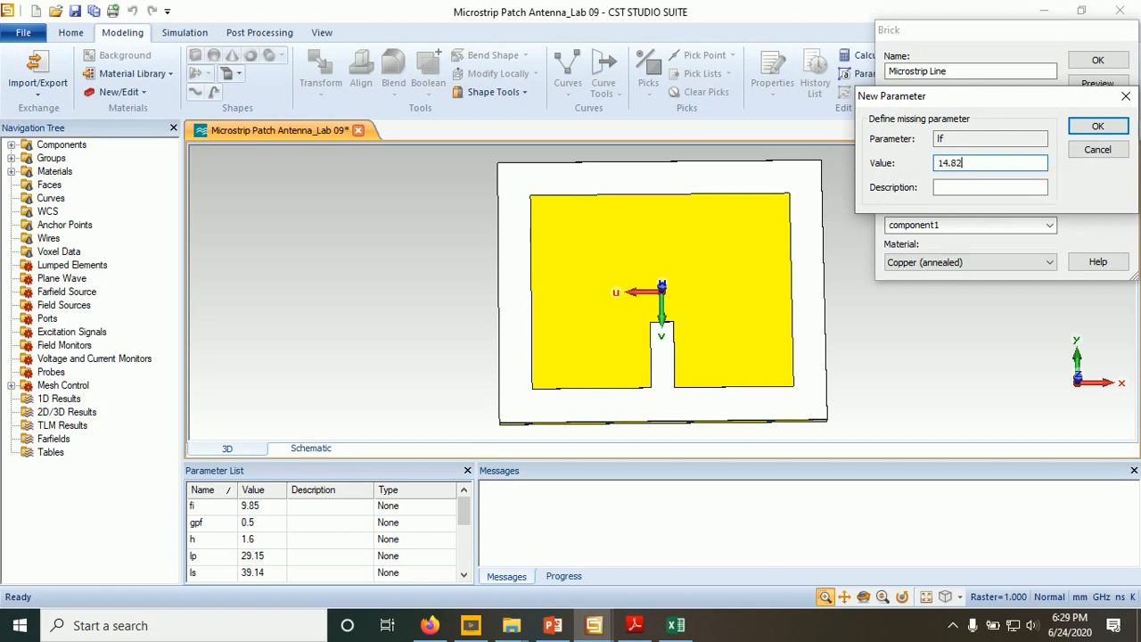
click(1097, 127)
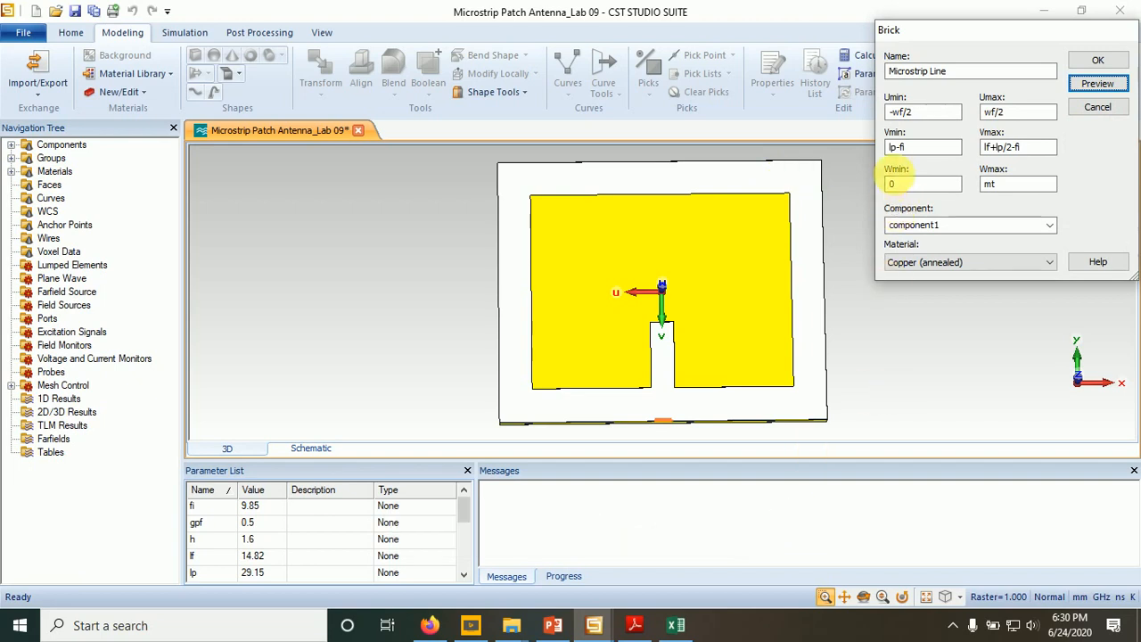
- Correct the brick's Vmin to lp/2-fi, preview it again and create the Microstrip Line
double_click(897, 148)
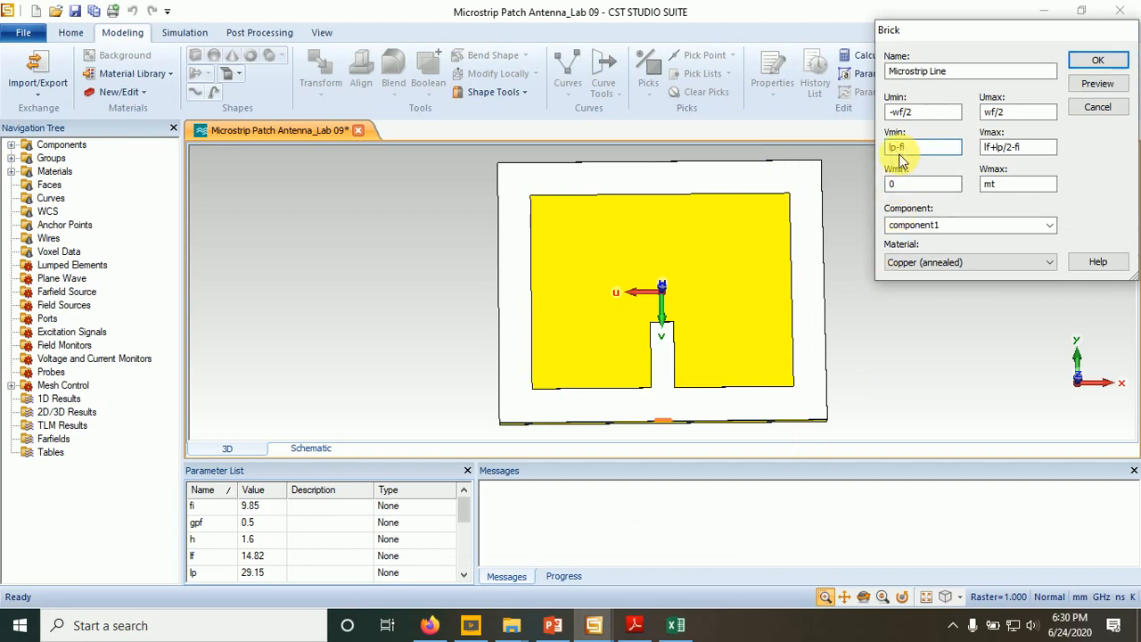
click(898, 148)
text(/2)
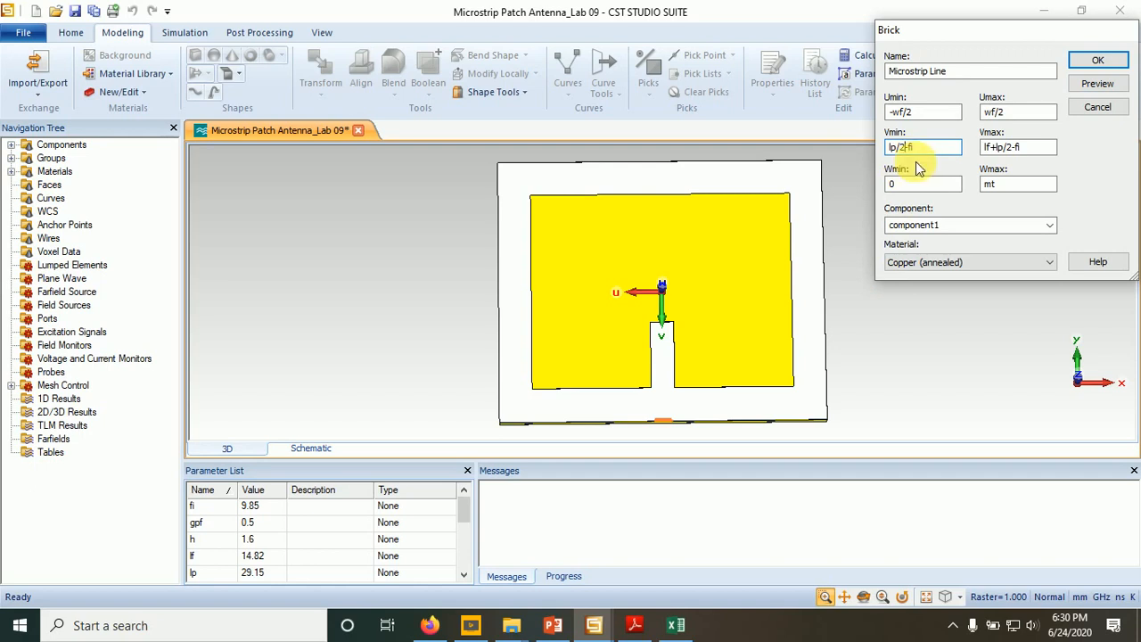
click(1095, 86)
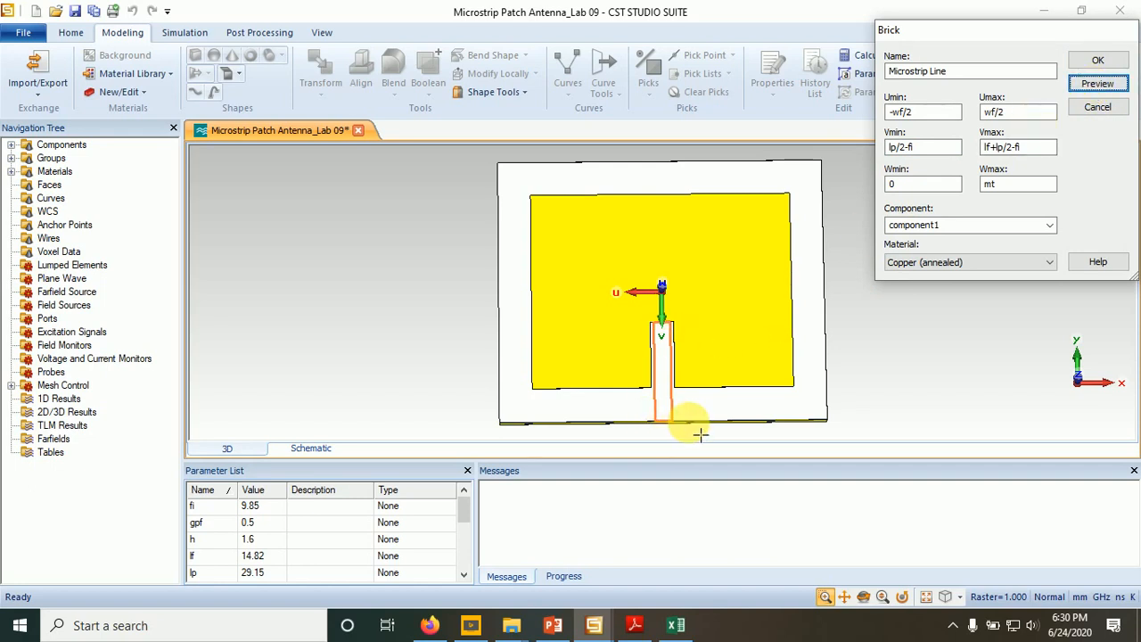
click(1095, 62)
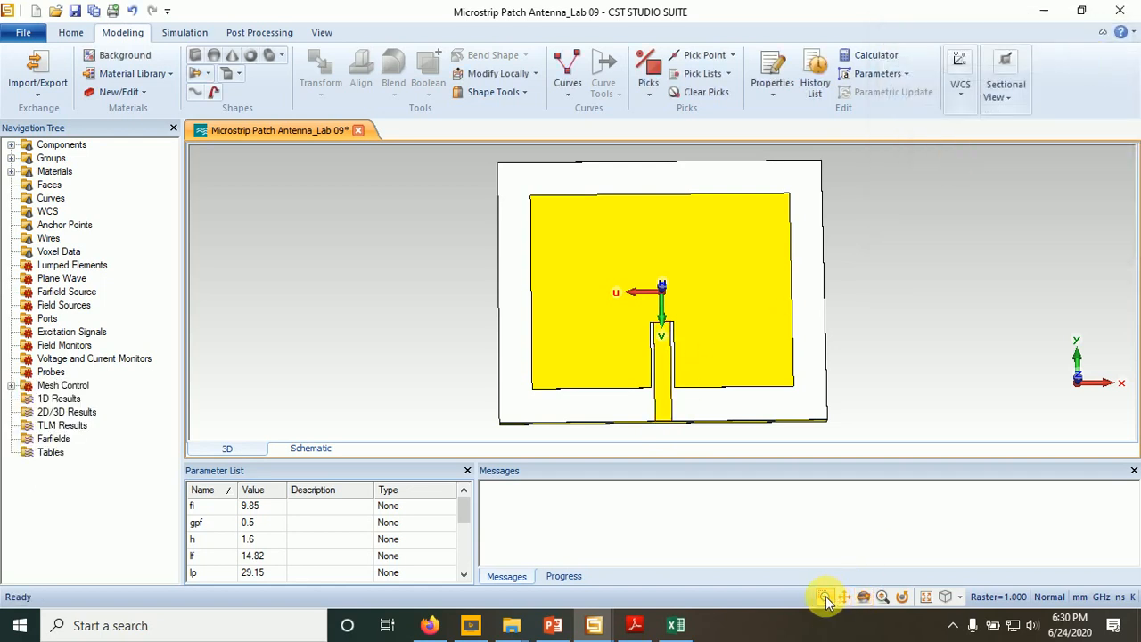
- Inspect the feed line inside the inset slot up close and compare it with the inset-feed diagram in PowerPoint
drag(613, 289, 763, 401)
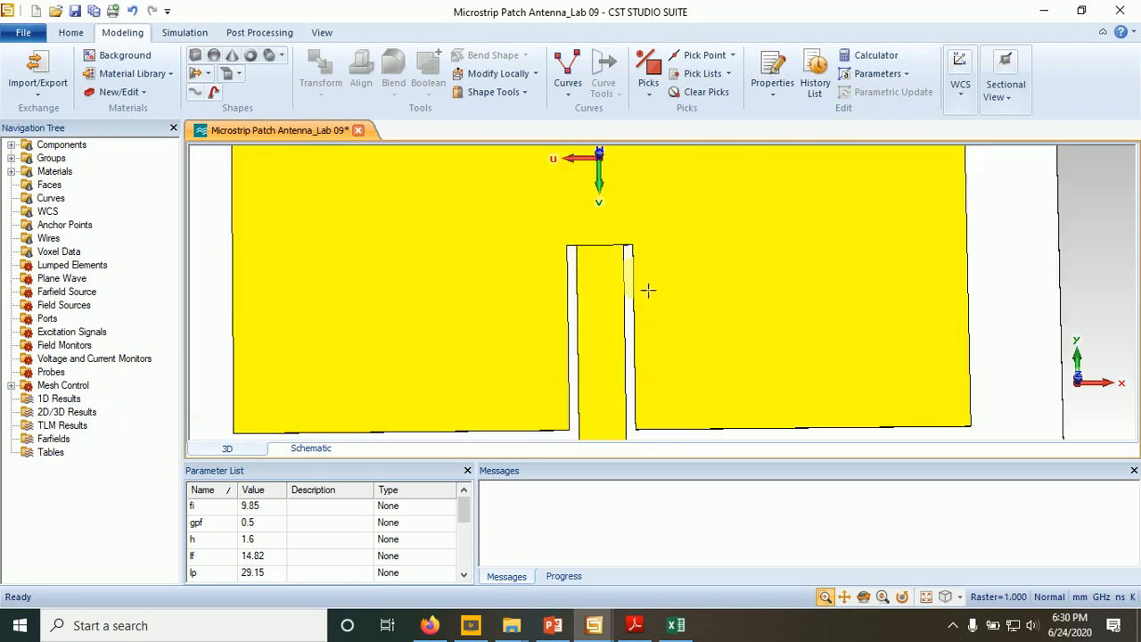
click(553, 625)
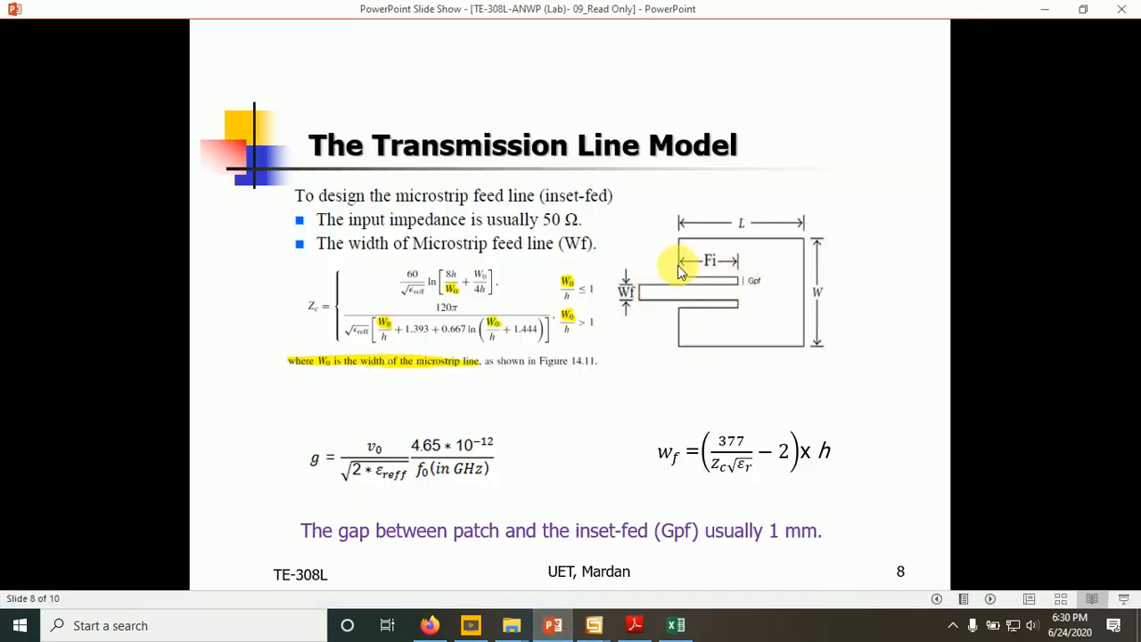
click(552, 625)
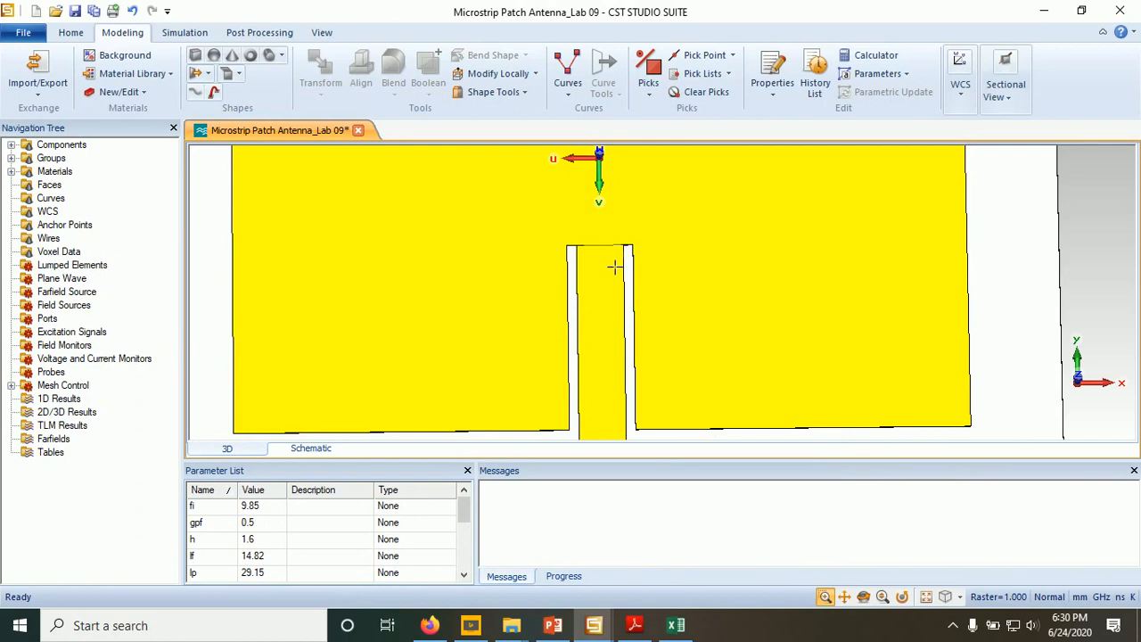
- Merge the Microstrip Line into the Patch solid of component1 with a Boolean Add
double_click(35, 145)
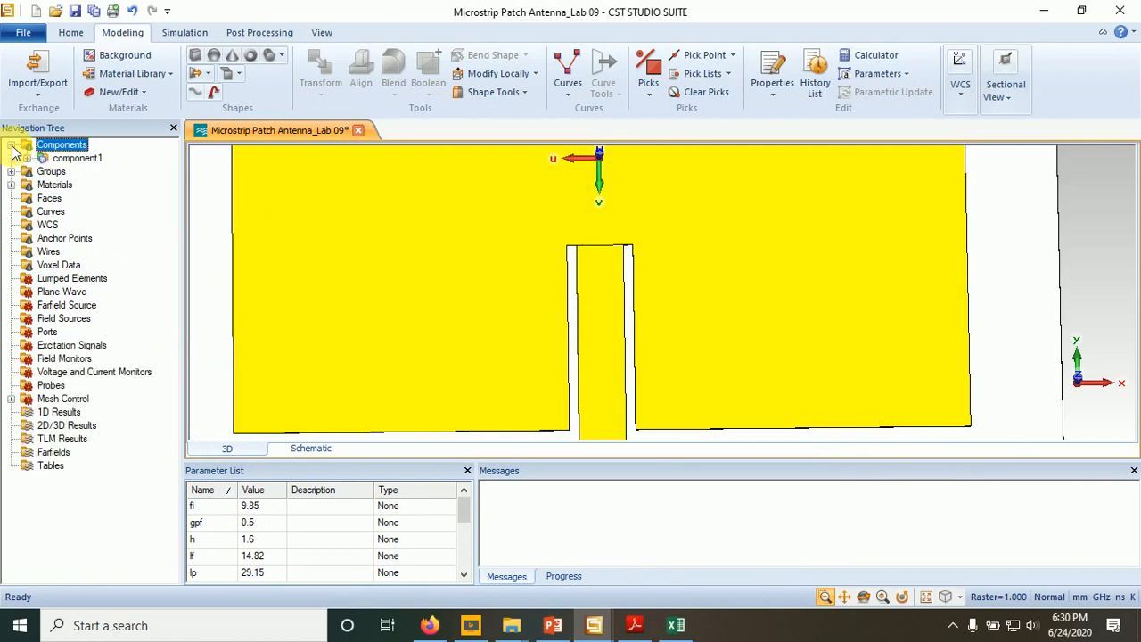
click(28, 159)
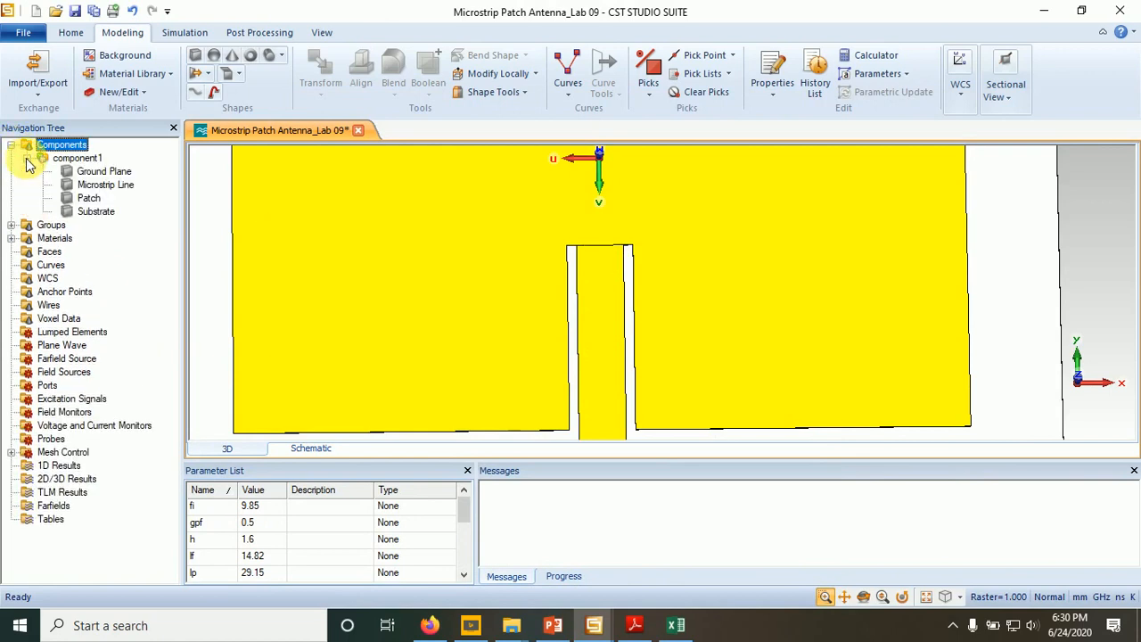
click(87, 200)
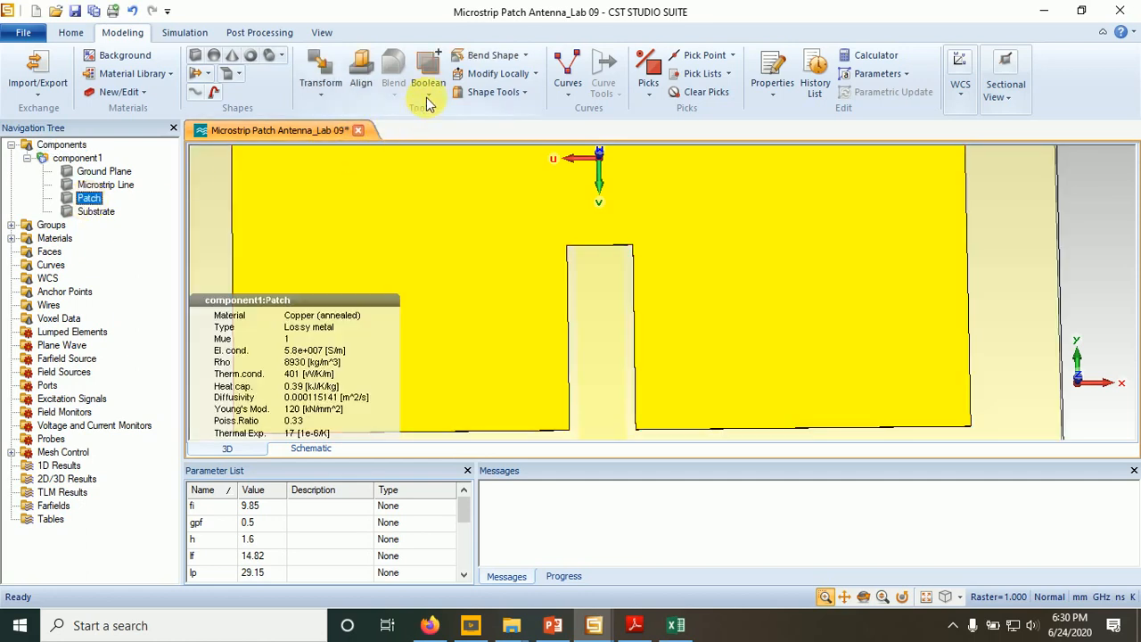
click(429, 96)
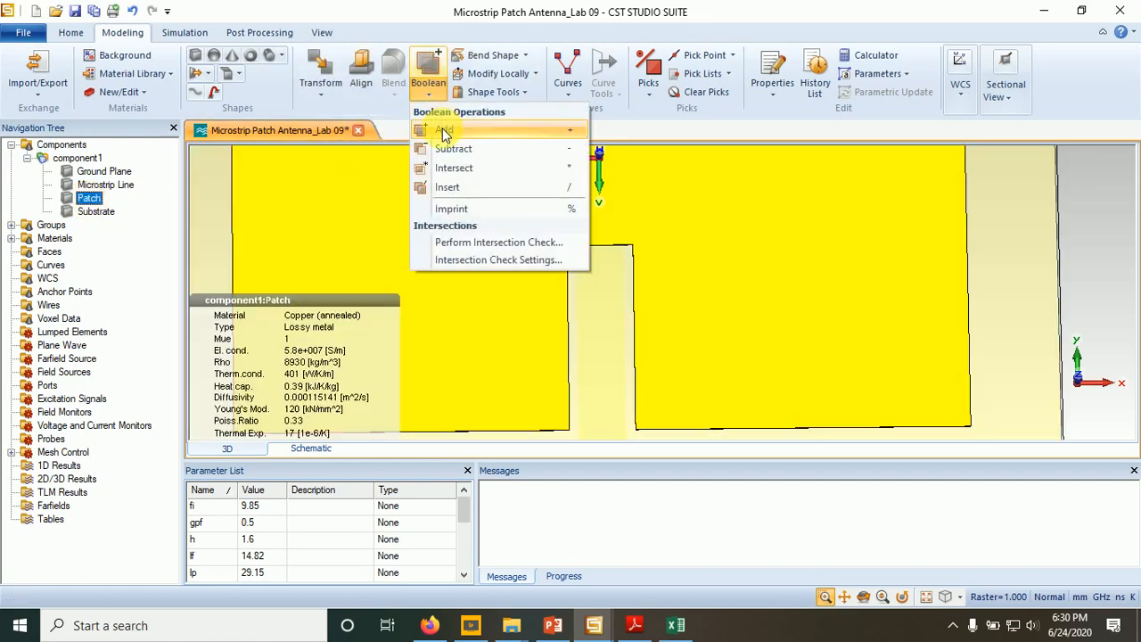
click(444, 131)
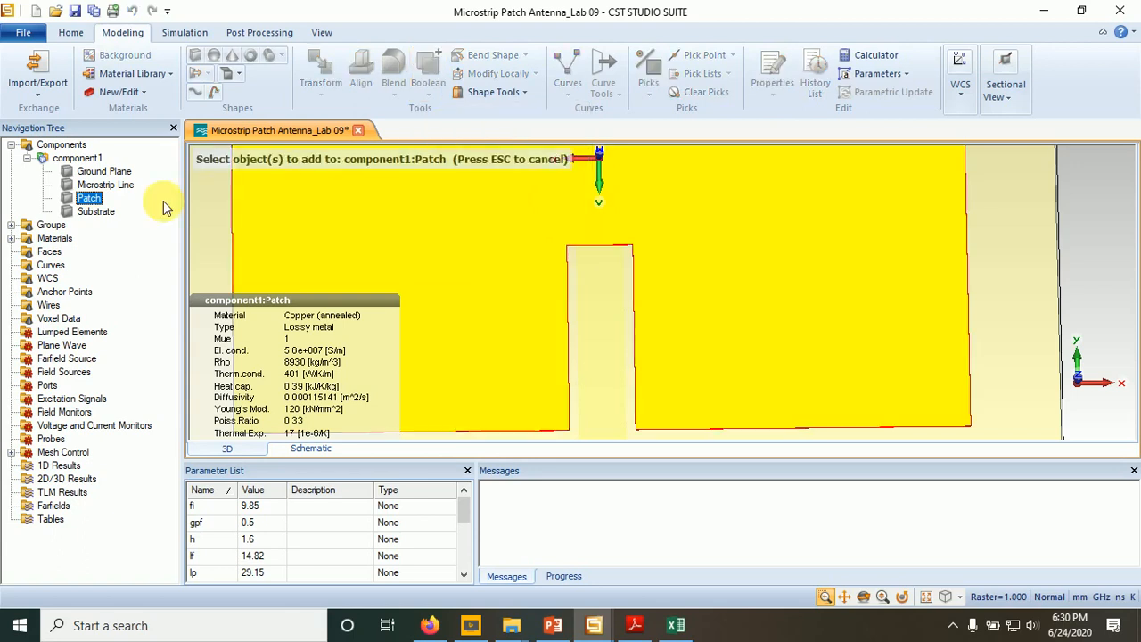
click(114, 187)
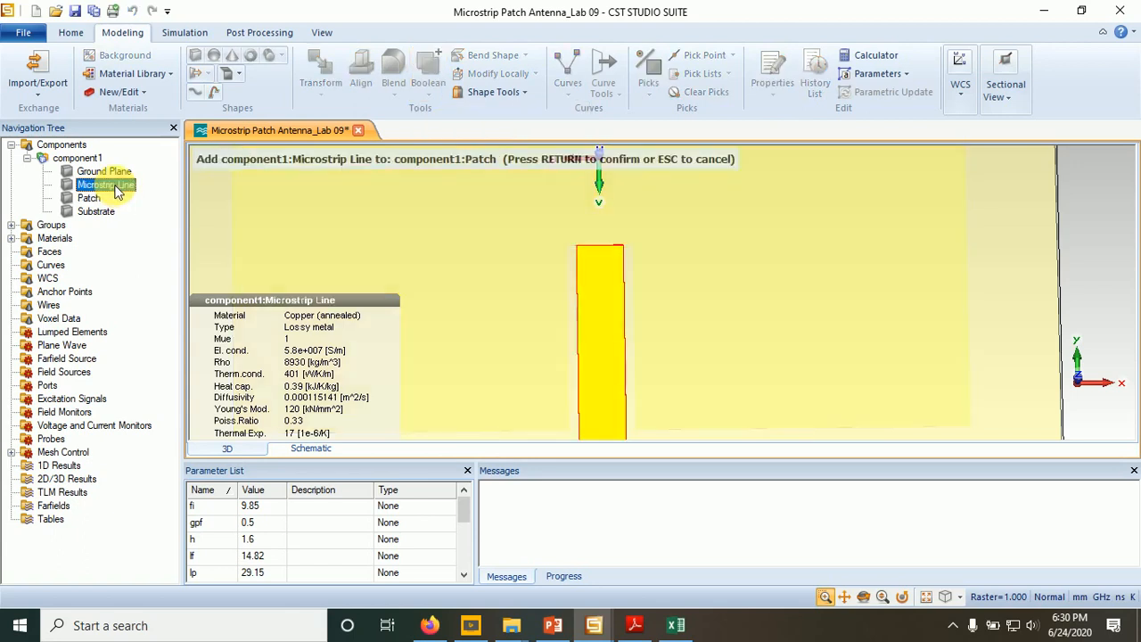
key(Return)
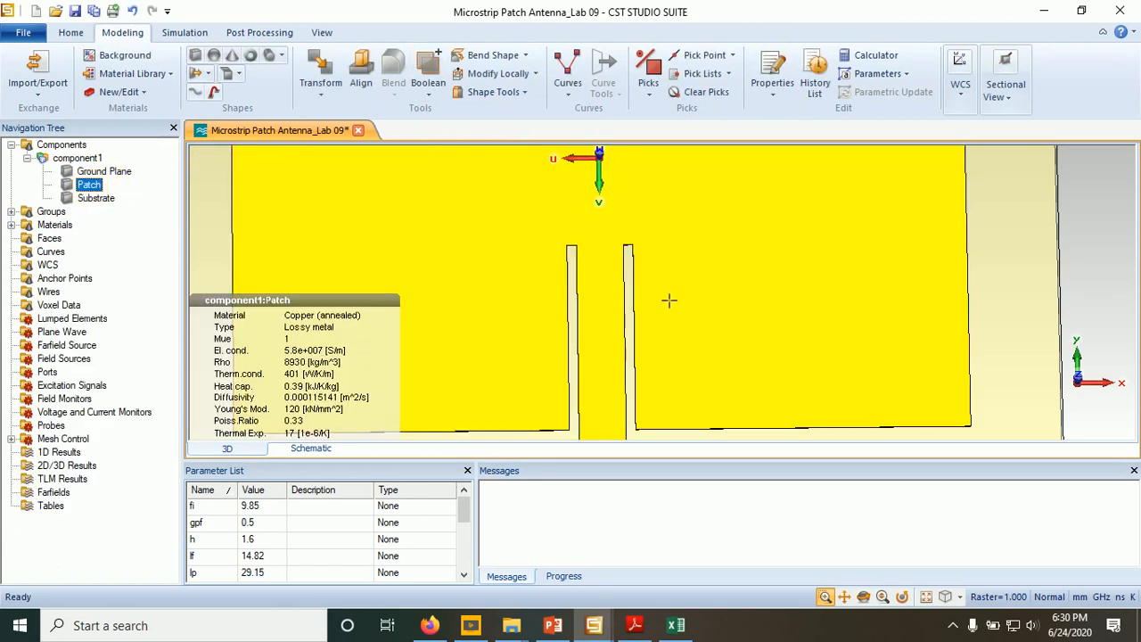
- Examine the merged patch and feed line around both inset gaps and check them against the inset-feed diagram in PowerPoint
click(1096, 279)
key(space)
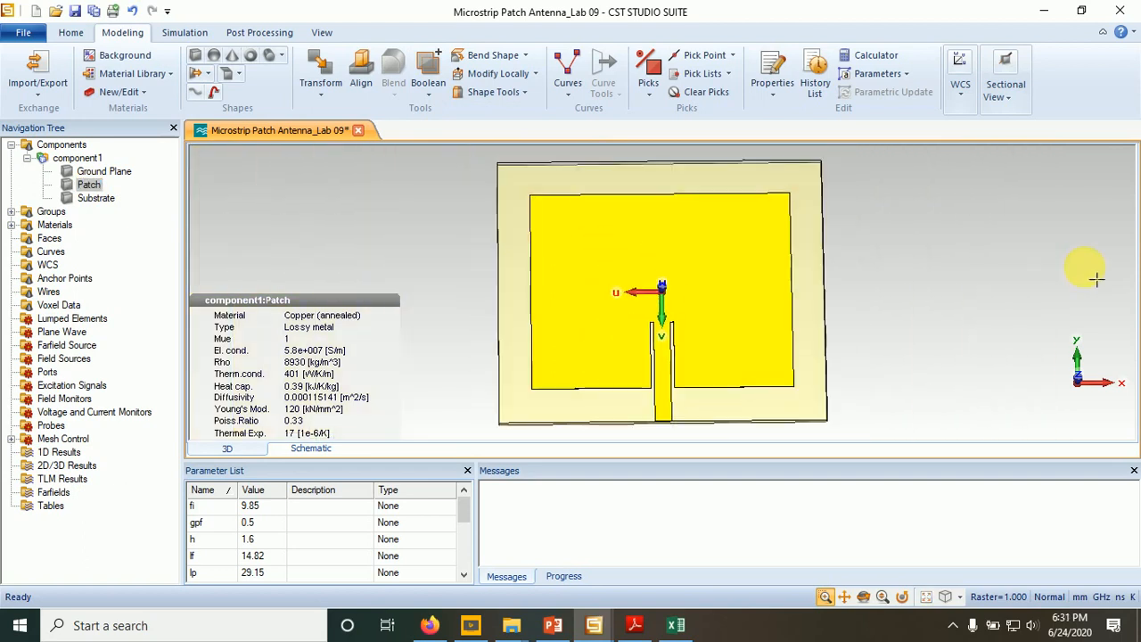
drag(612, 291, 731, 365)
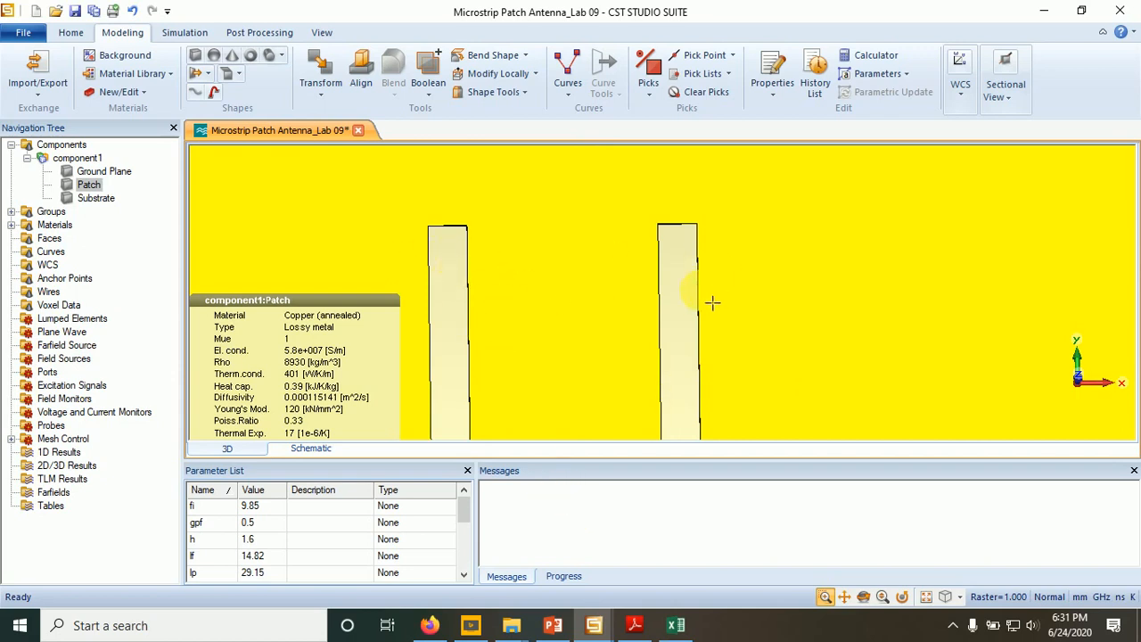
key(space)
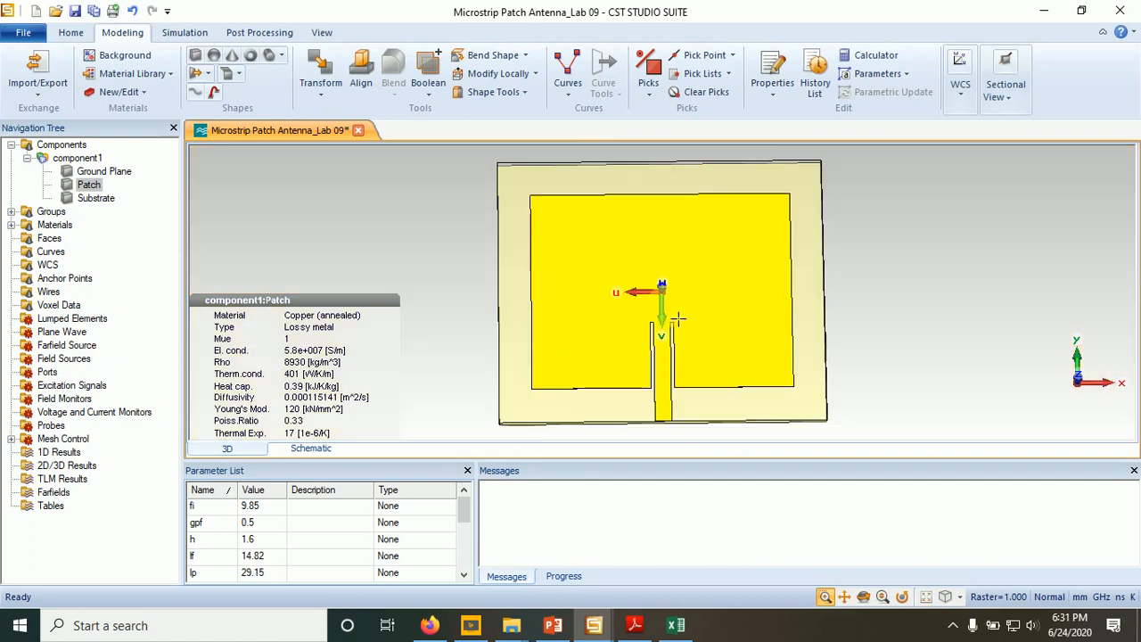
double_click(896, 318)
drag(612, 298, 728, 356)
drag(500, 238, 774, 338)
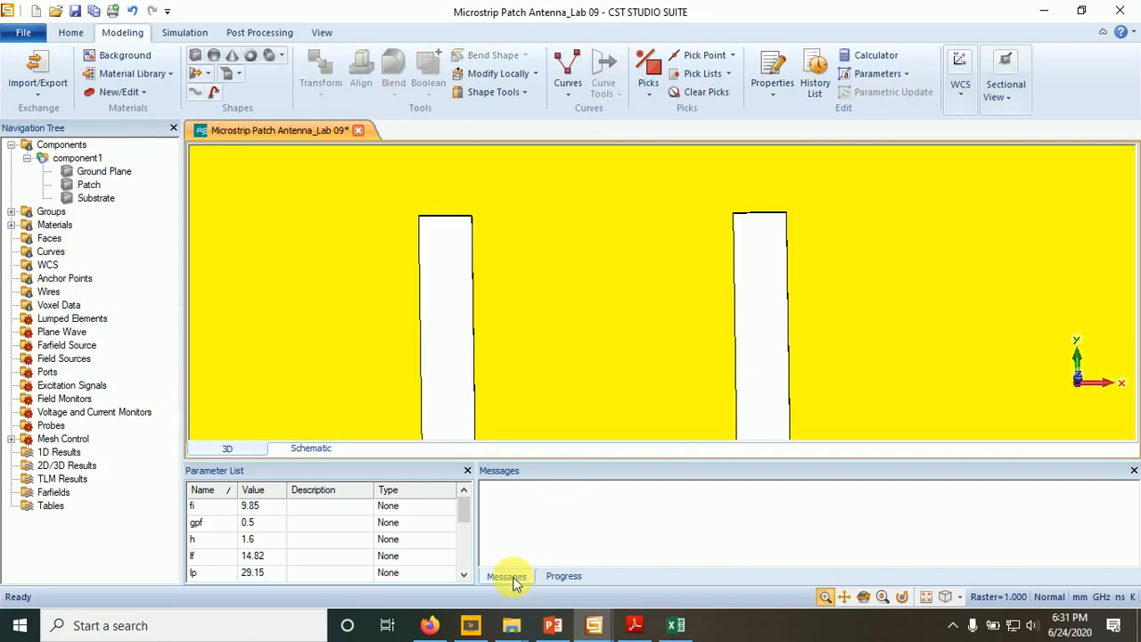
click(558, 632)
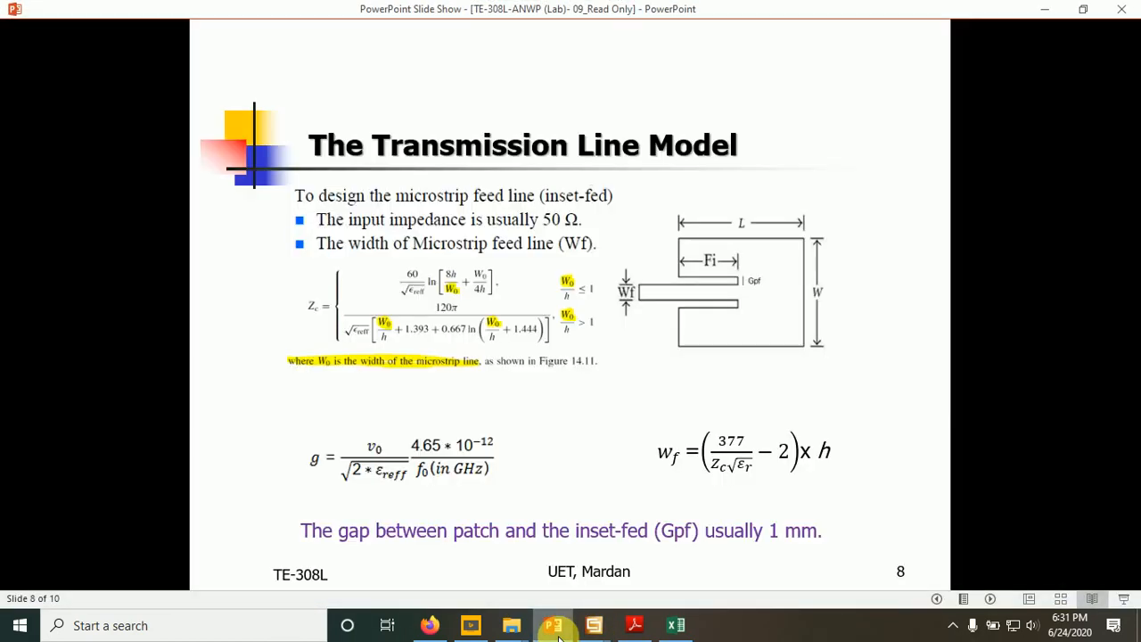
click(558, 633)
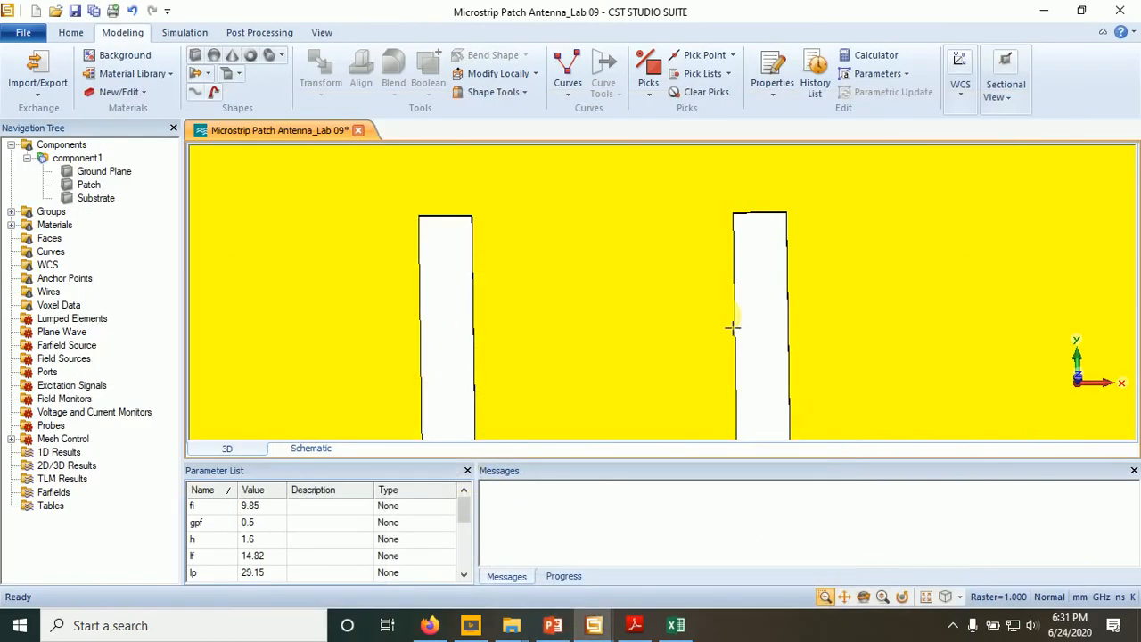
key(space)
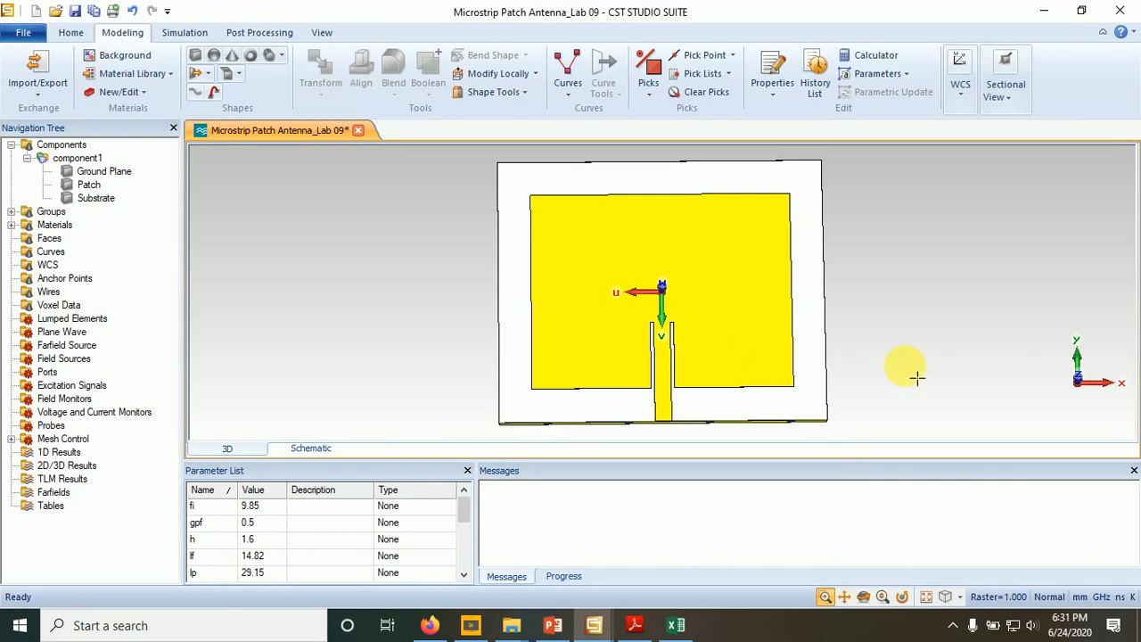
- Pick the thin end face of the feed line at the substrate's front edge
click(863, 596)
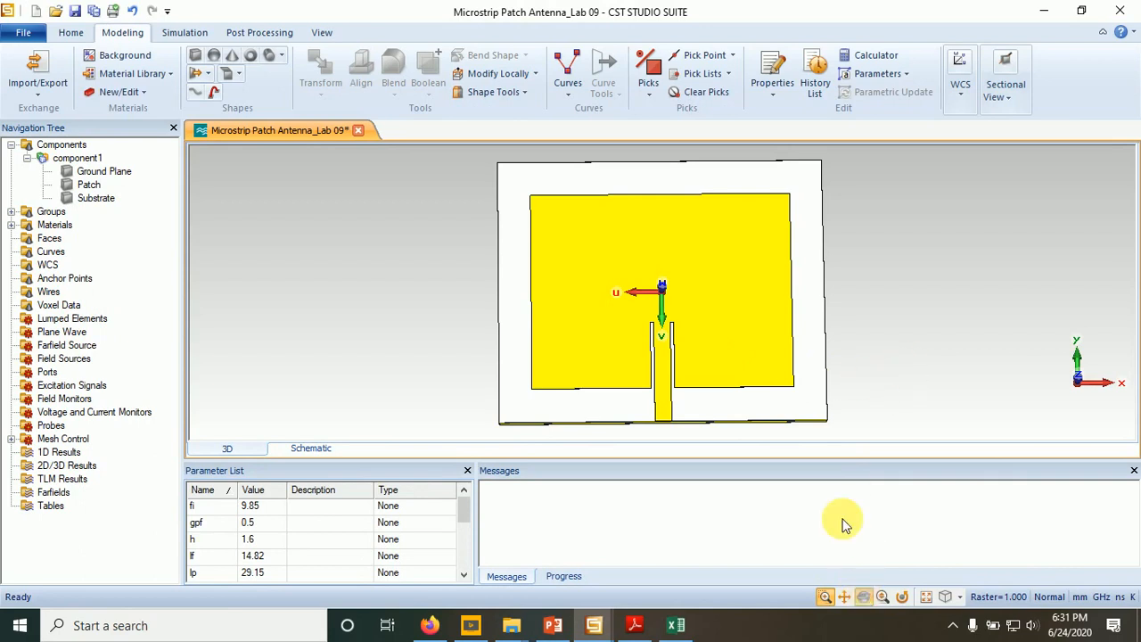
drag(789, 437, 800, 386)
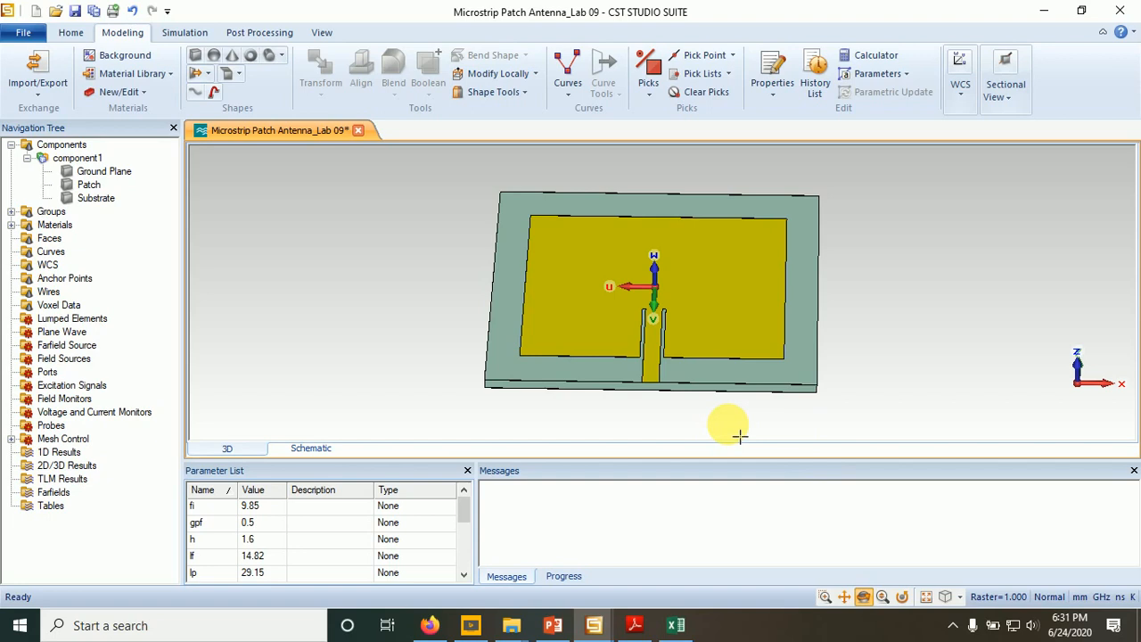
click(184, 33)
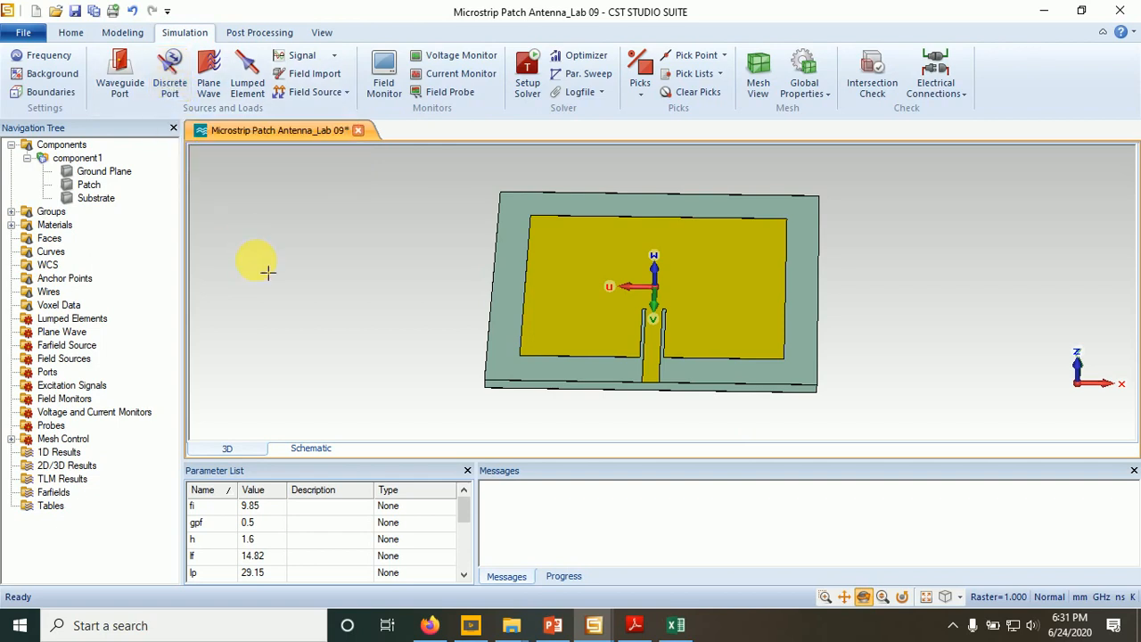
drag(644, 403, 649, 377)
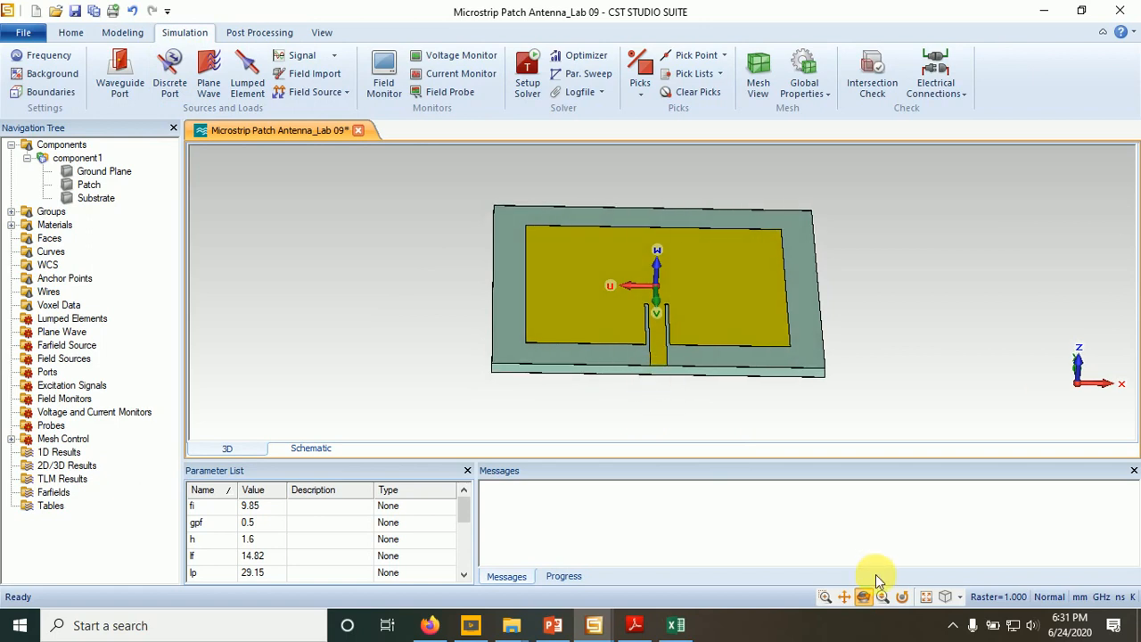
click(825, 596)
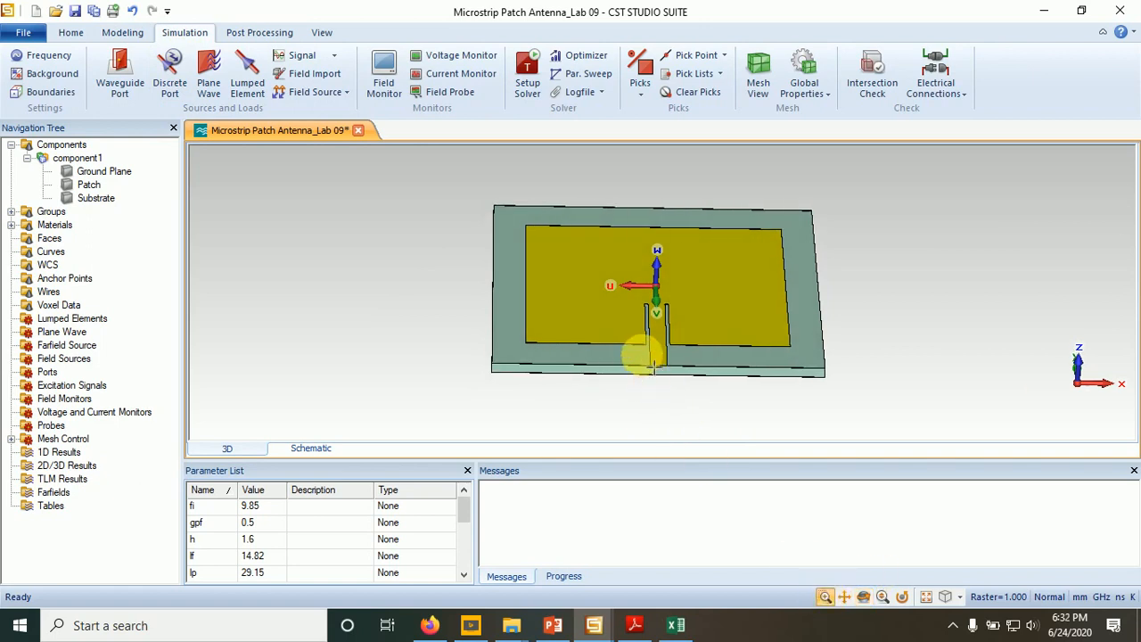
drag(638, 352, 683, 383)
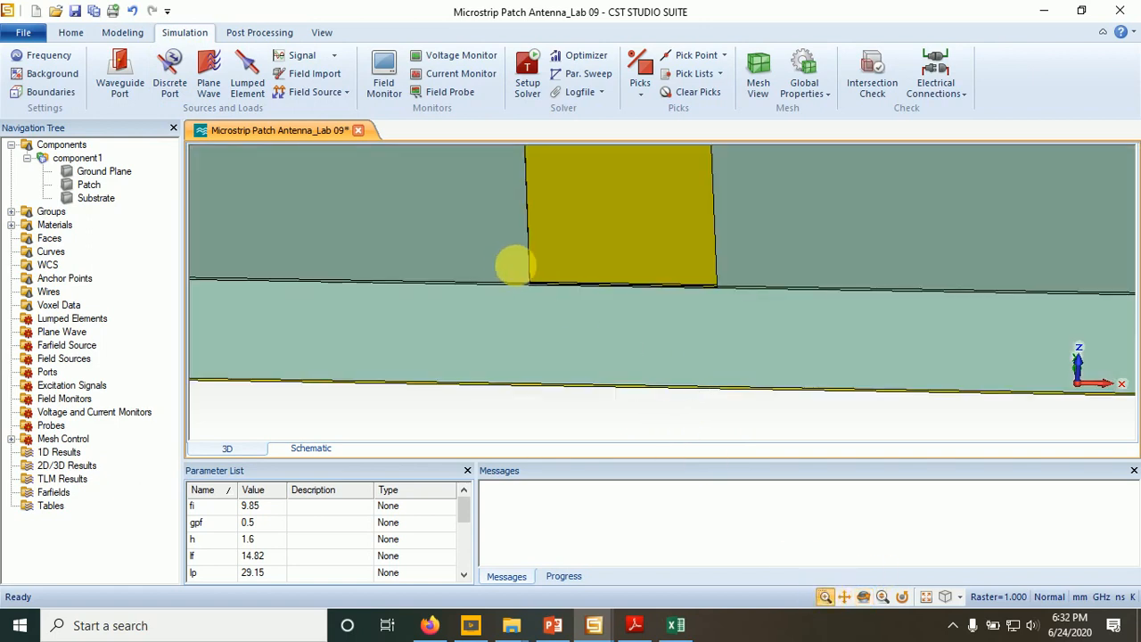
drag(510, 264, 746, 319)
drag(600, 230, 715, 311)
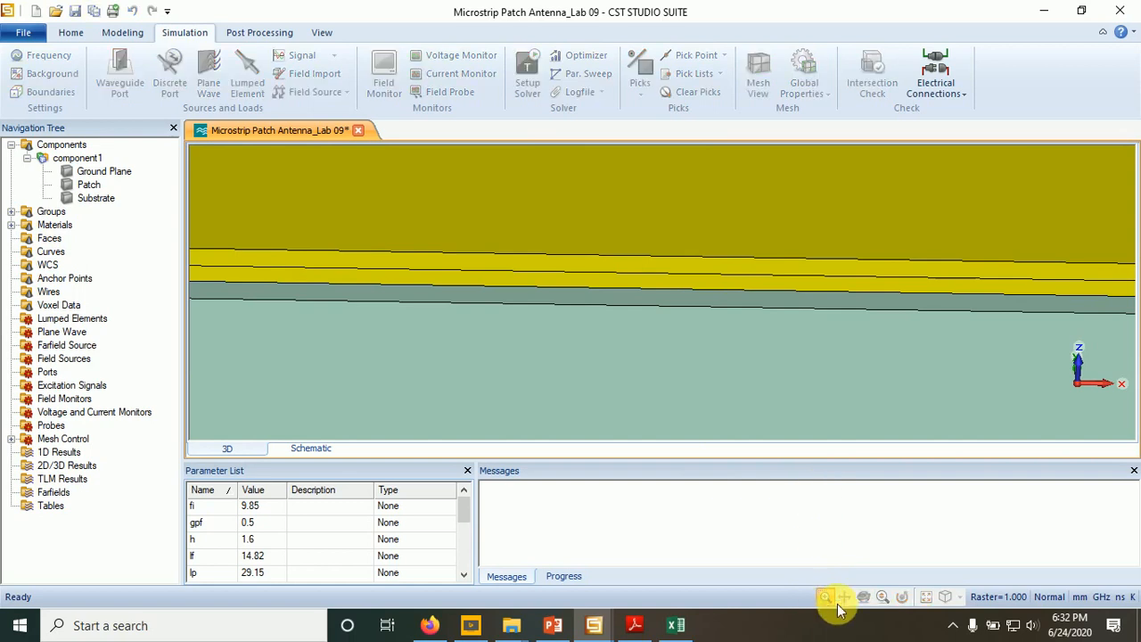
drag(746, 381, 751, 311)
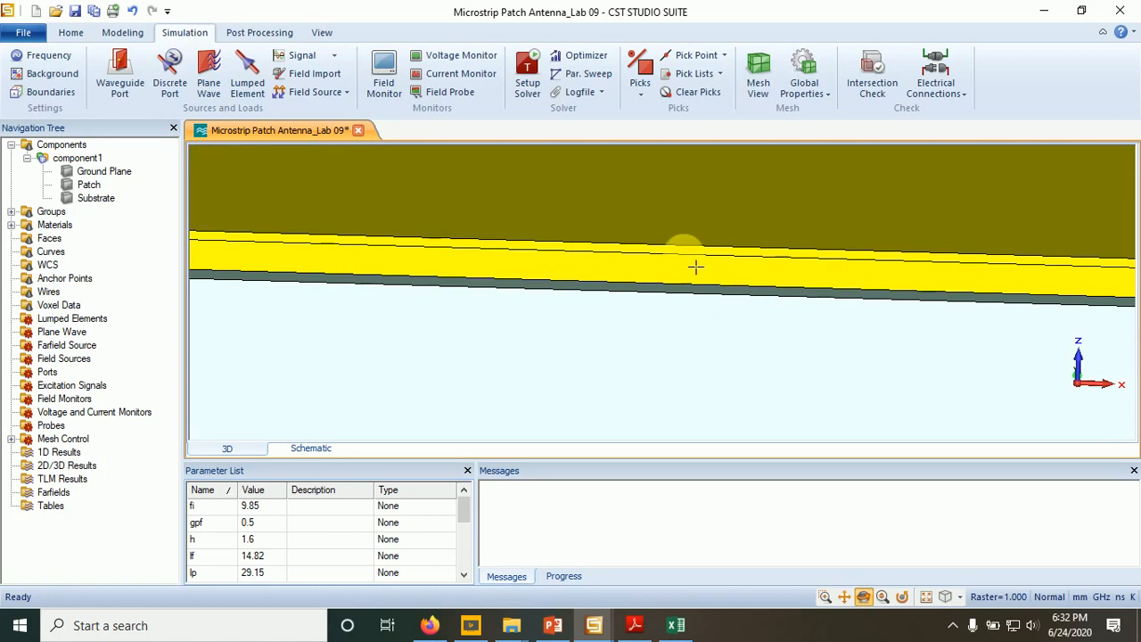
click(646, 71)
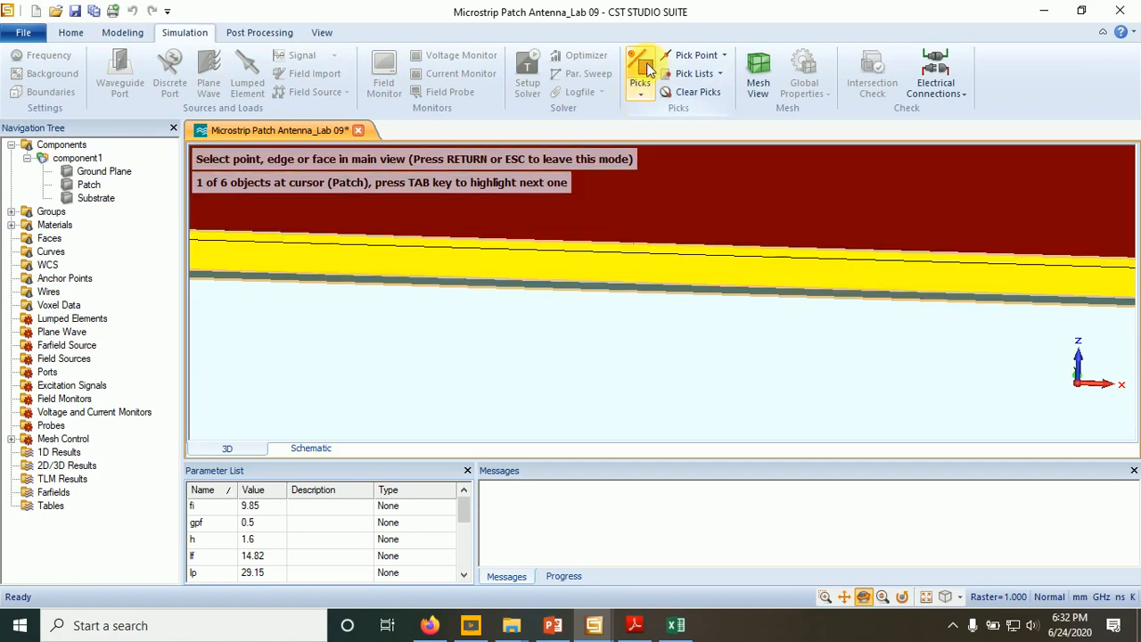
double_click(650, 272)
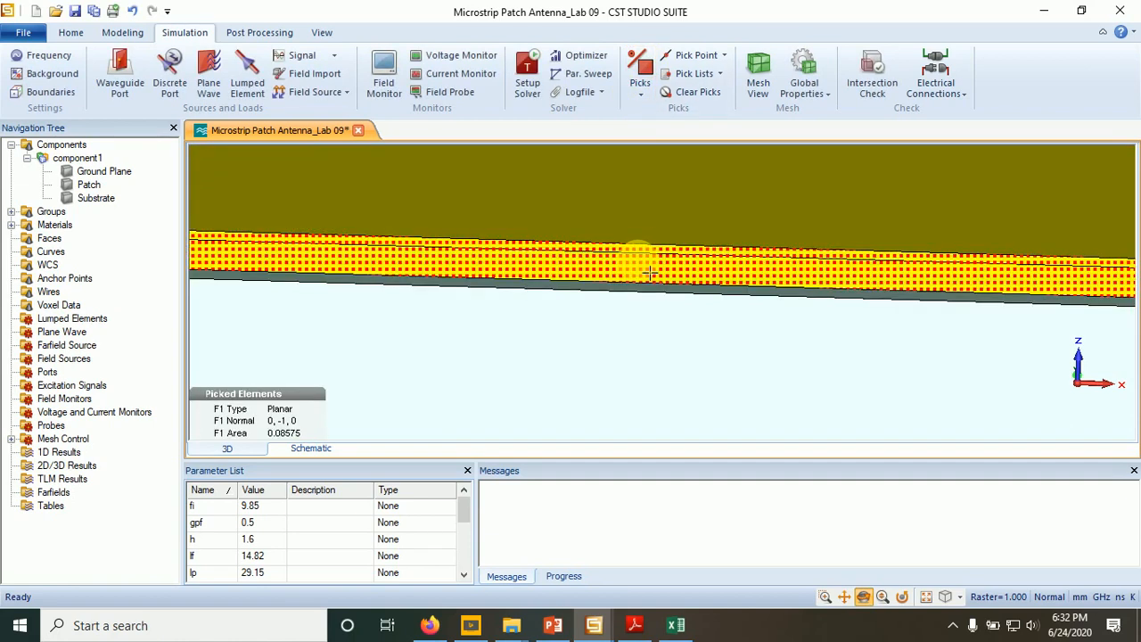
click(121, 61)
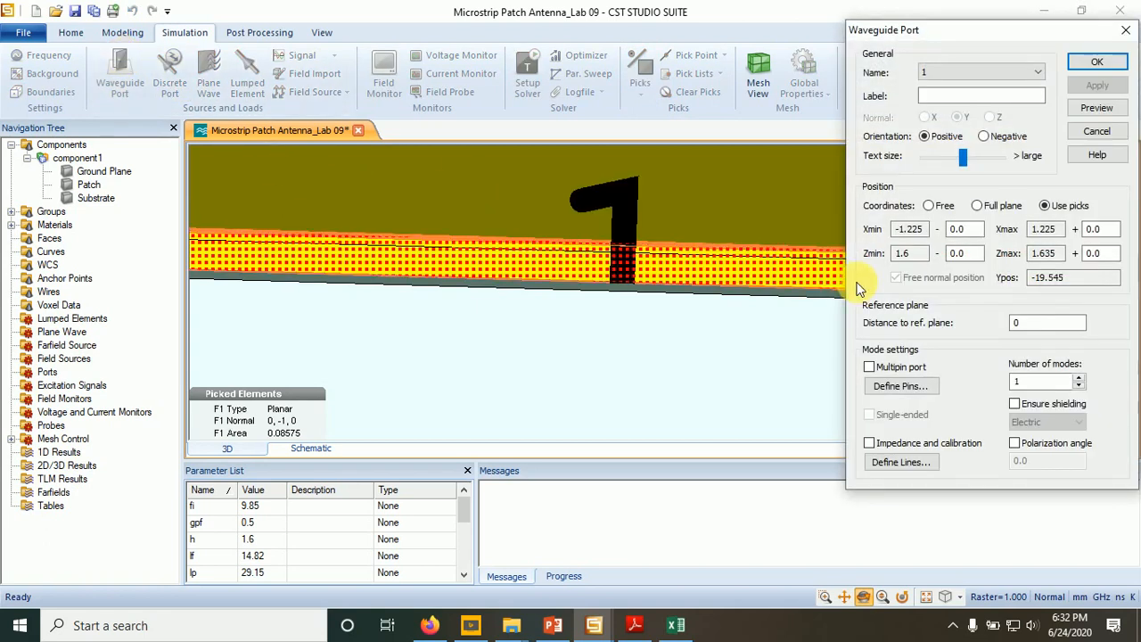
click(671, 359)
scroll(671, 359, down, 10)
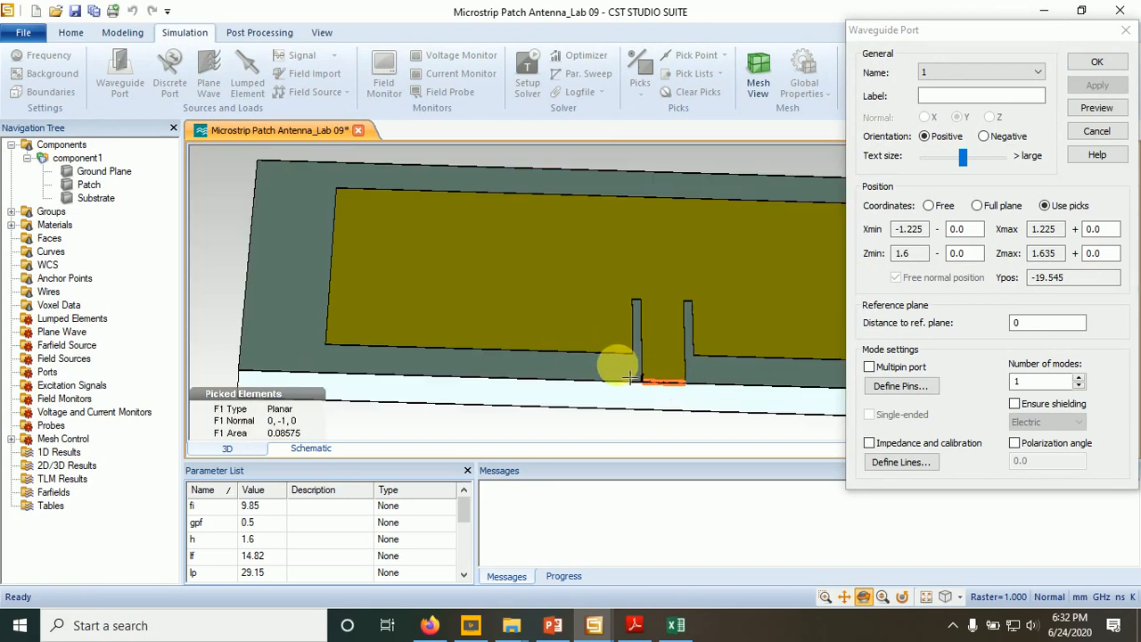
click(825, 597)
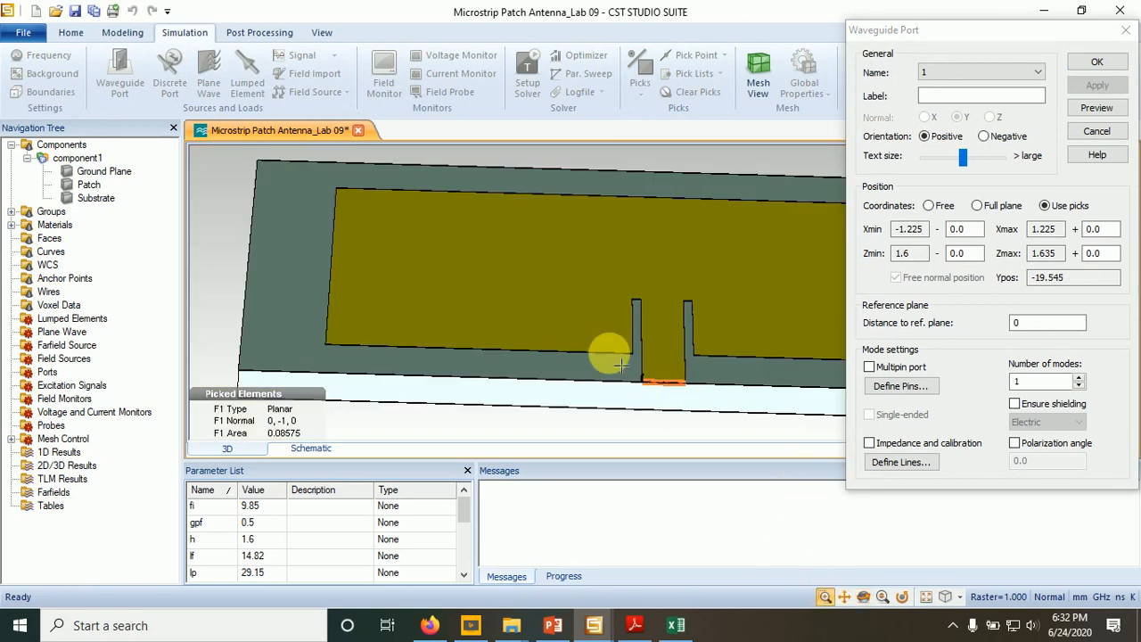
drag(615, 361, 729, 410)
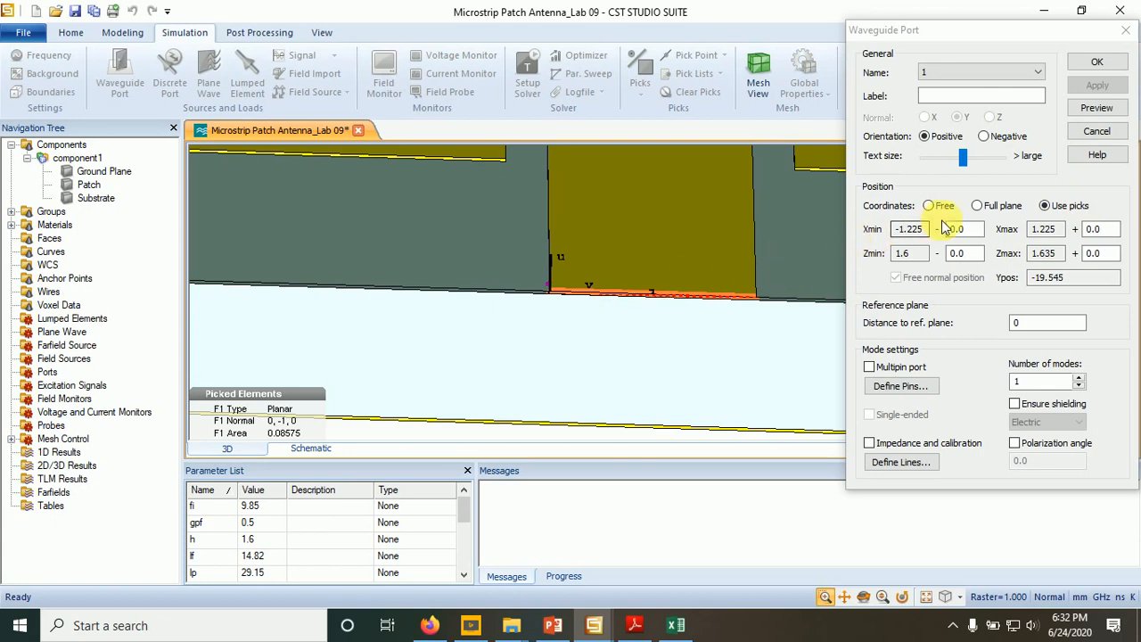
click(1096, 134)
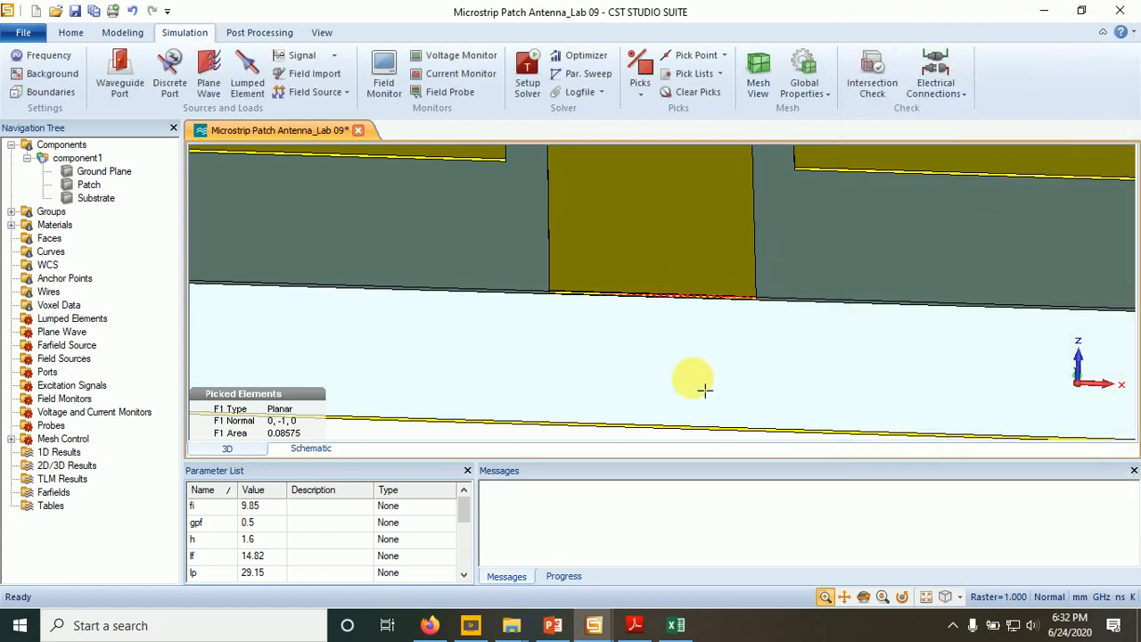
- Start a waveguide port from the picked feed-line end face and extend its Xmin side by 3*wf
click(863, 596)
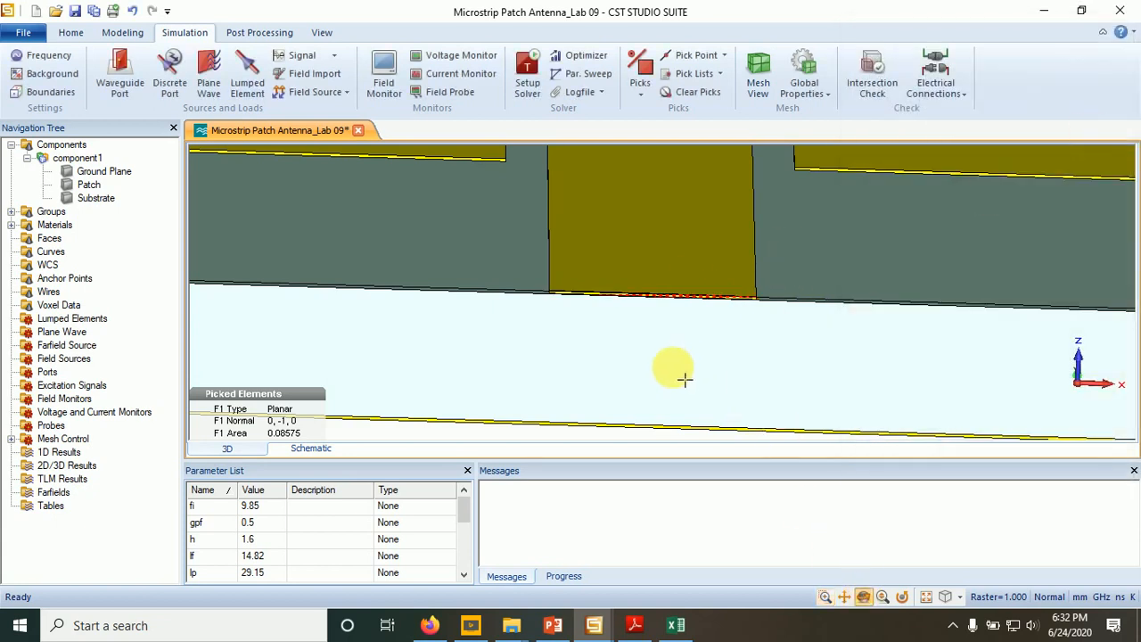
drag(674, 381, 764, 368)
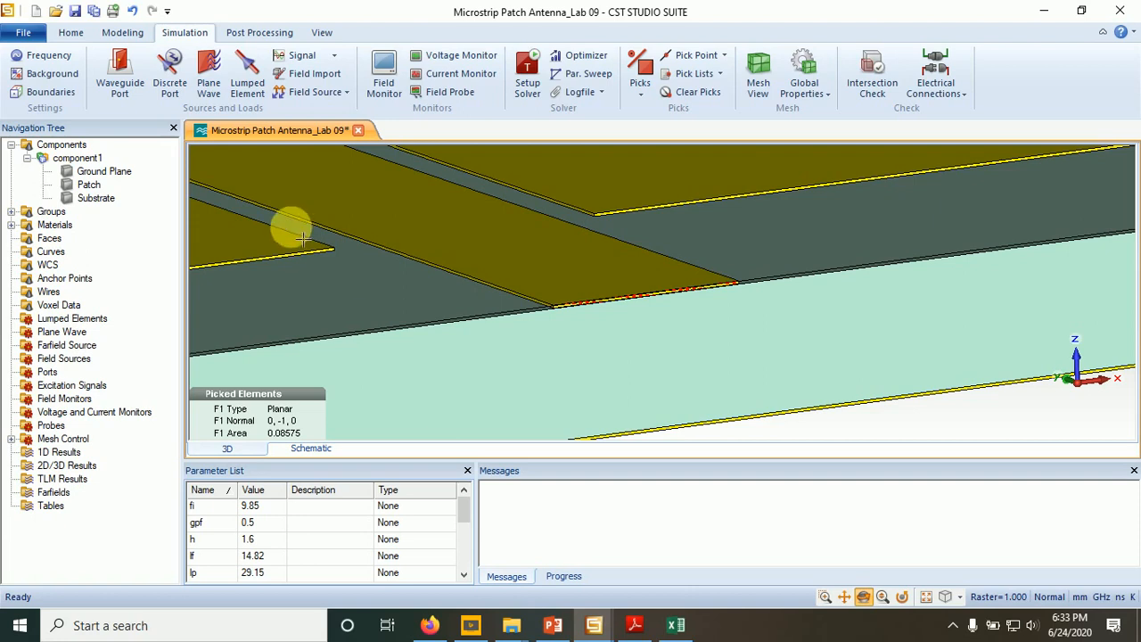
click(116, 71)
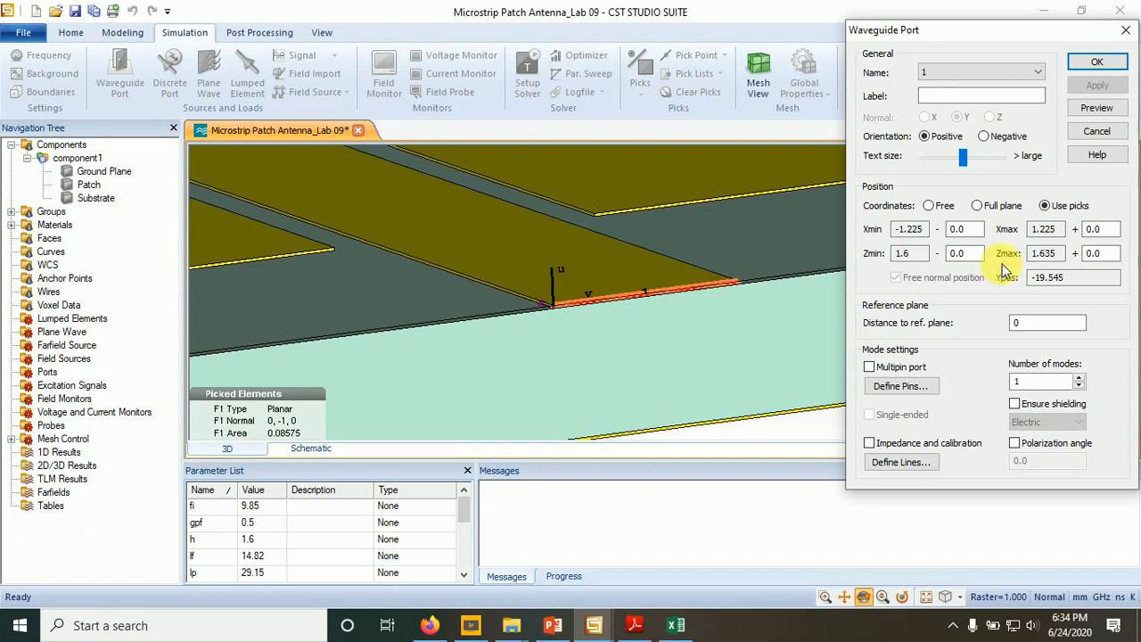
double_click(952, 229)
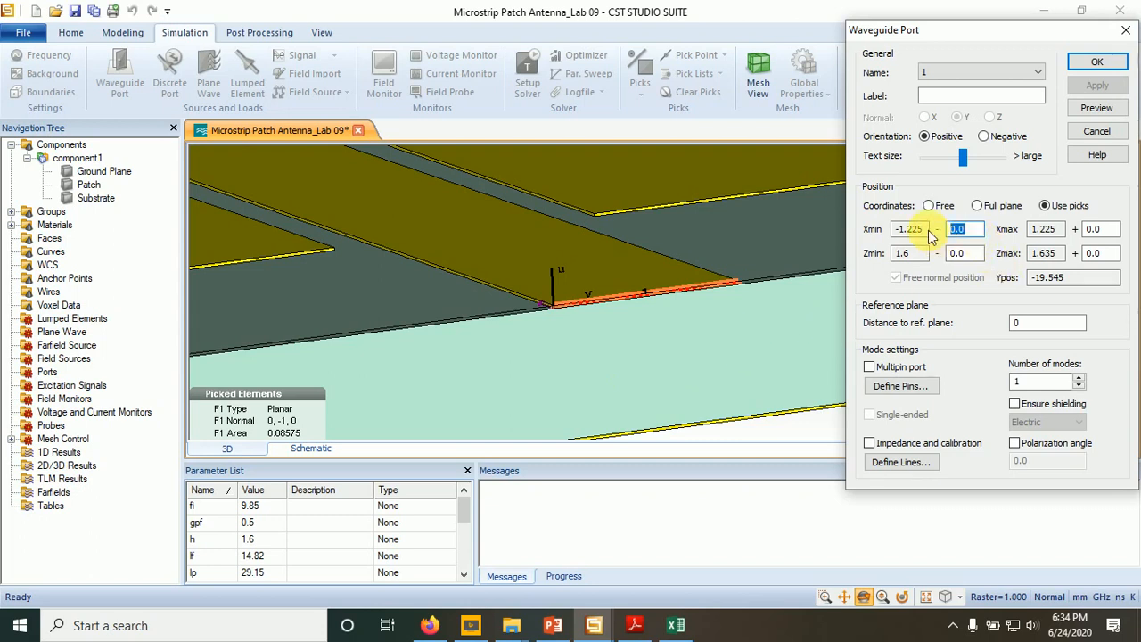
key(BackSpace)
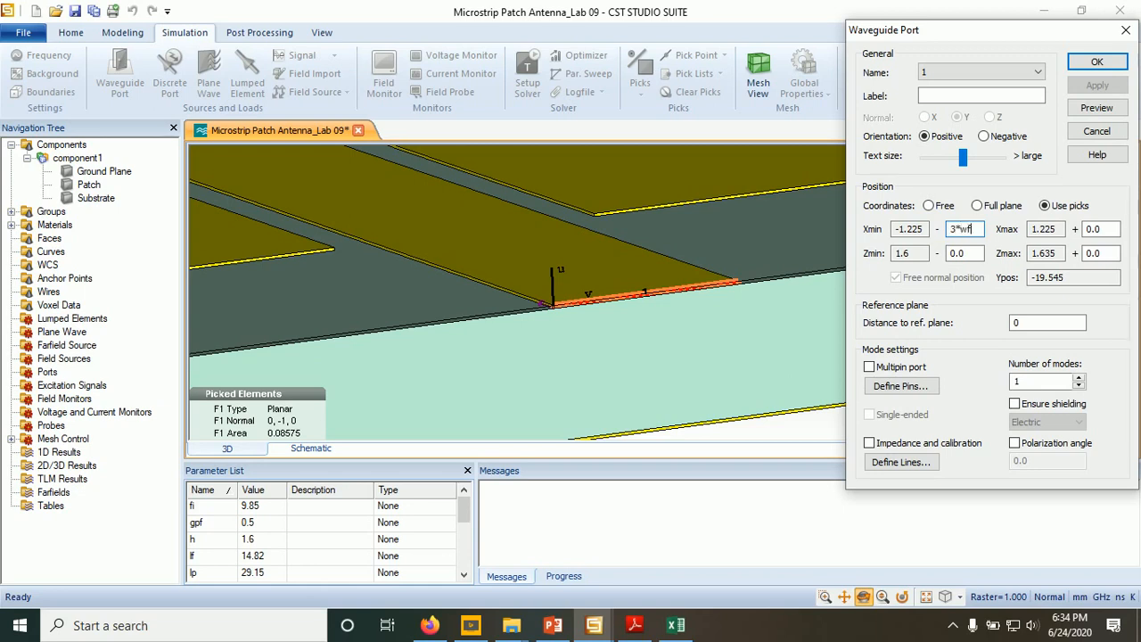
- Extend the waveguide port's Xmax side by 3*wf
double_click(1095, 229)
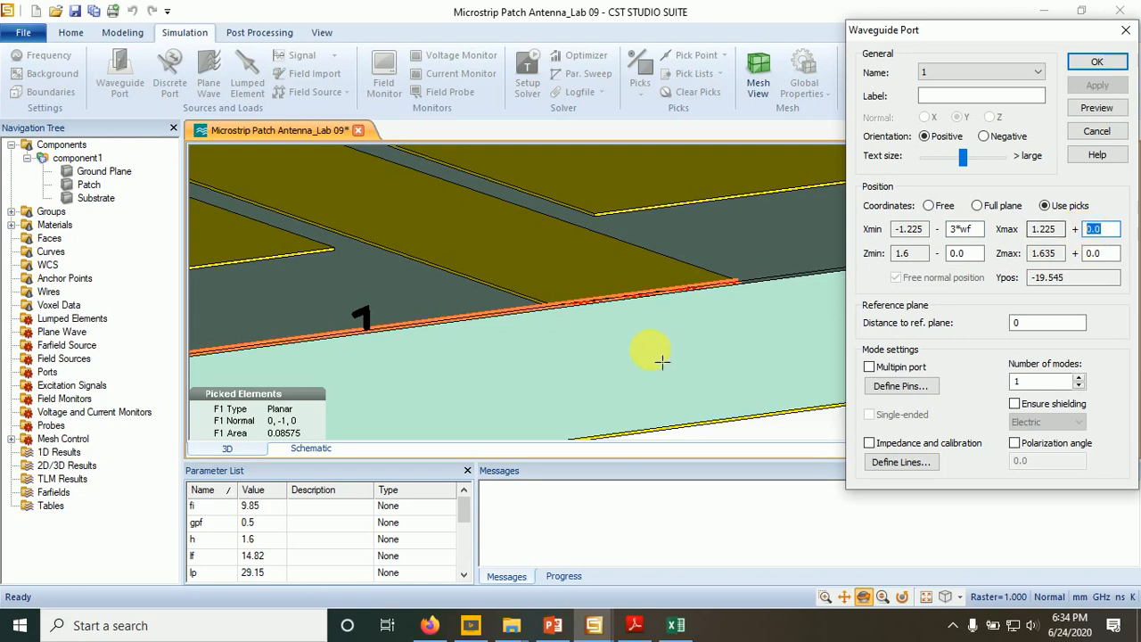
click(883, 598)
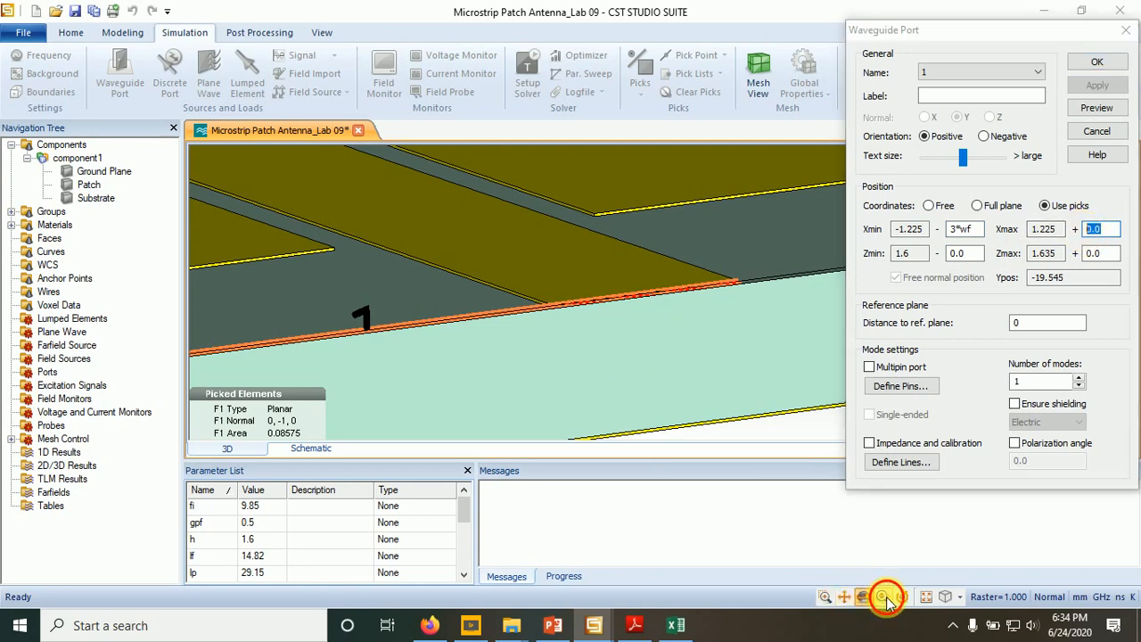
drag(381, 405, 606, 285)
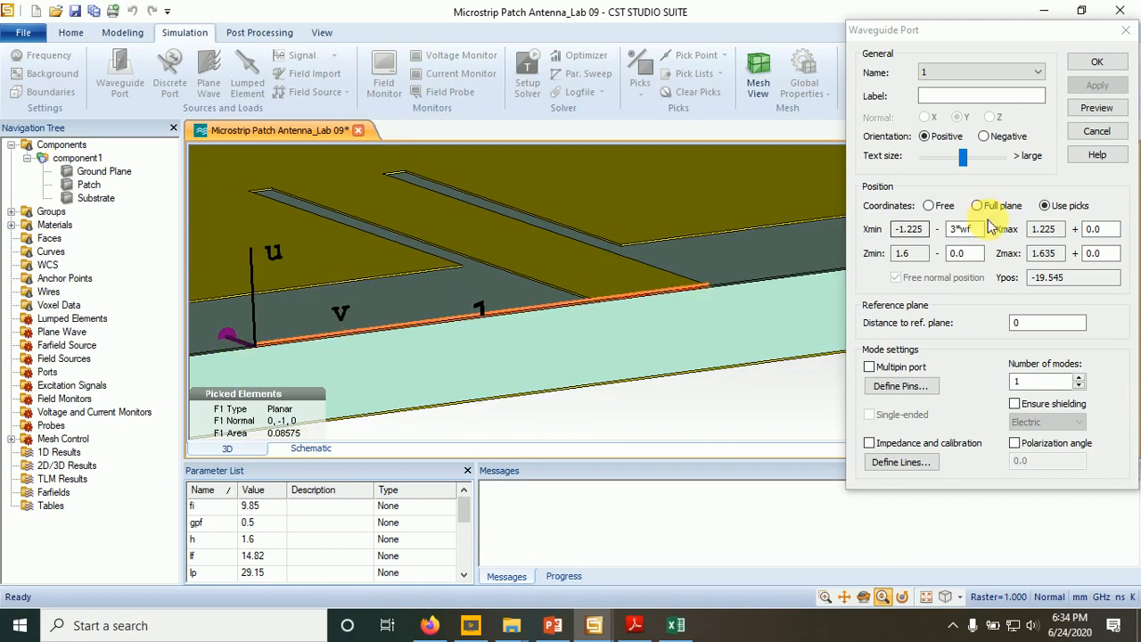
double_click(1093, 229)
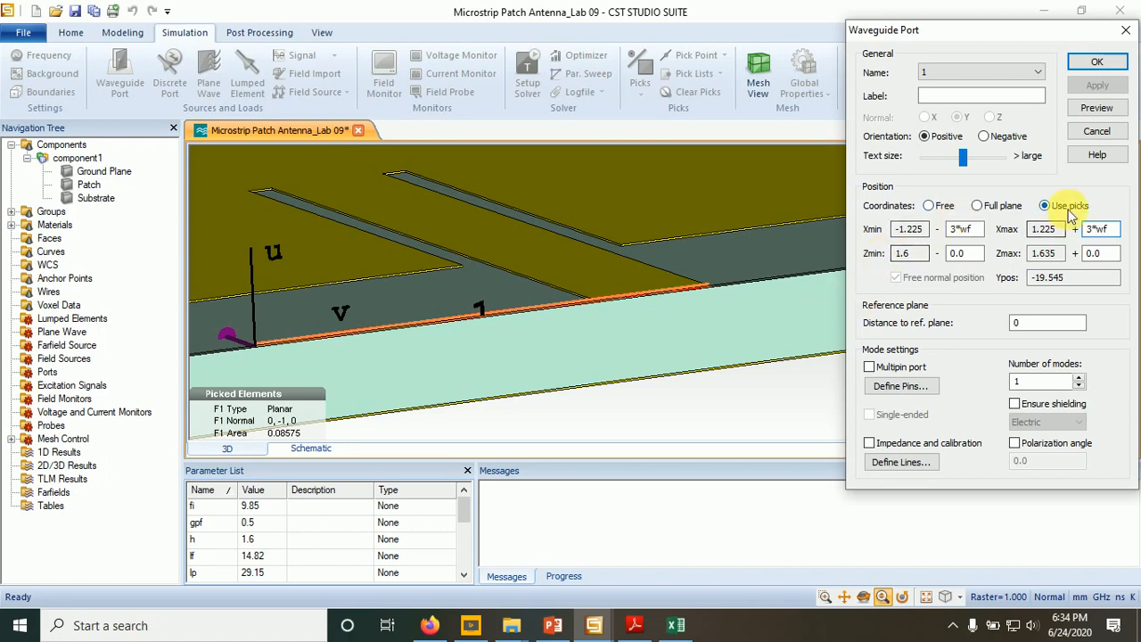
click(967, 256)
- Extend the waveguide port by h+mt at Zmin and by 4*h at Zmax
drag(687, 385, 774, 326)
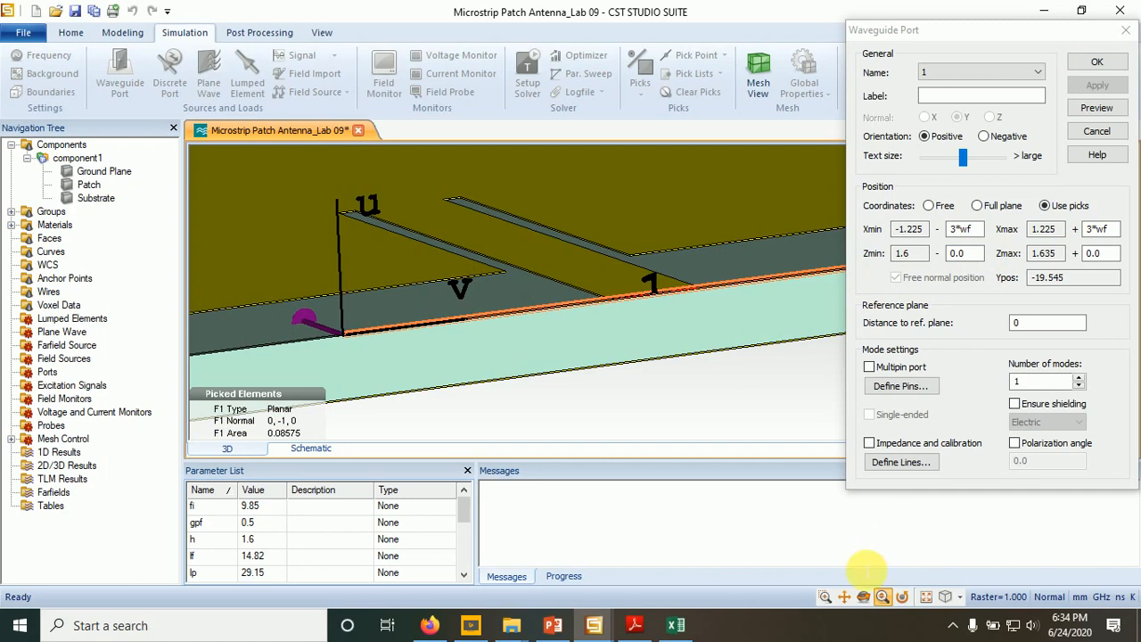
click(844, 598)
drag(695, 394, 581, 364)
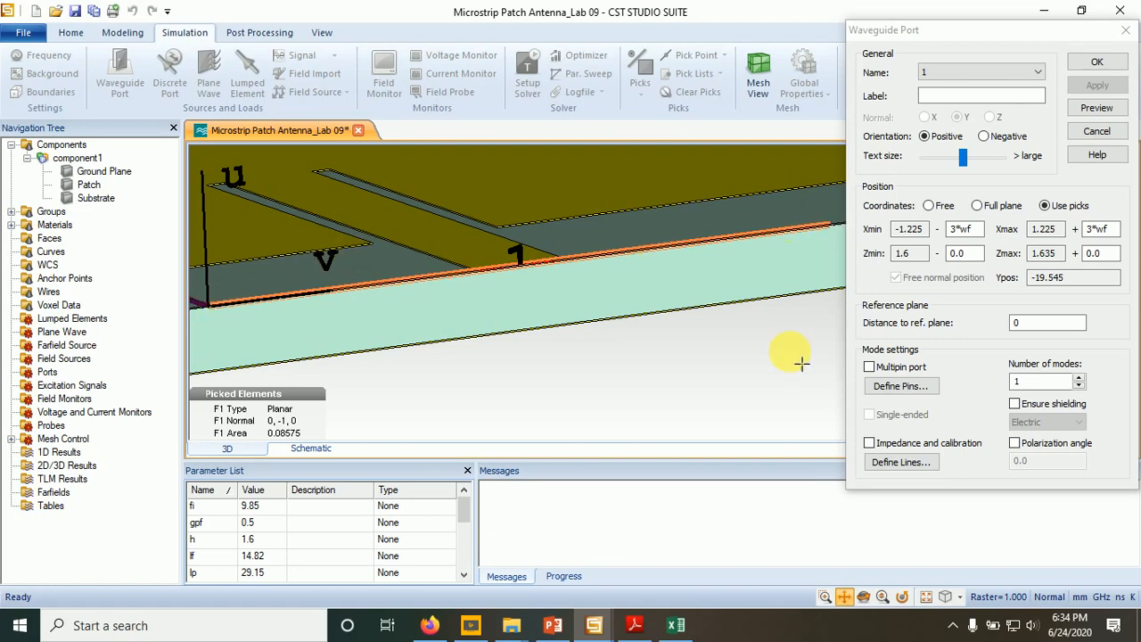
click(863, 597)
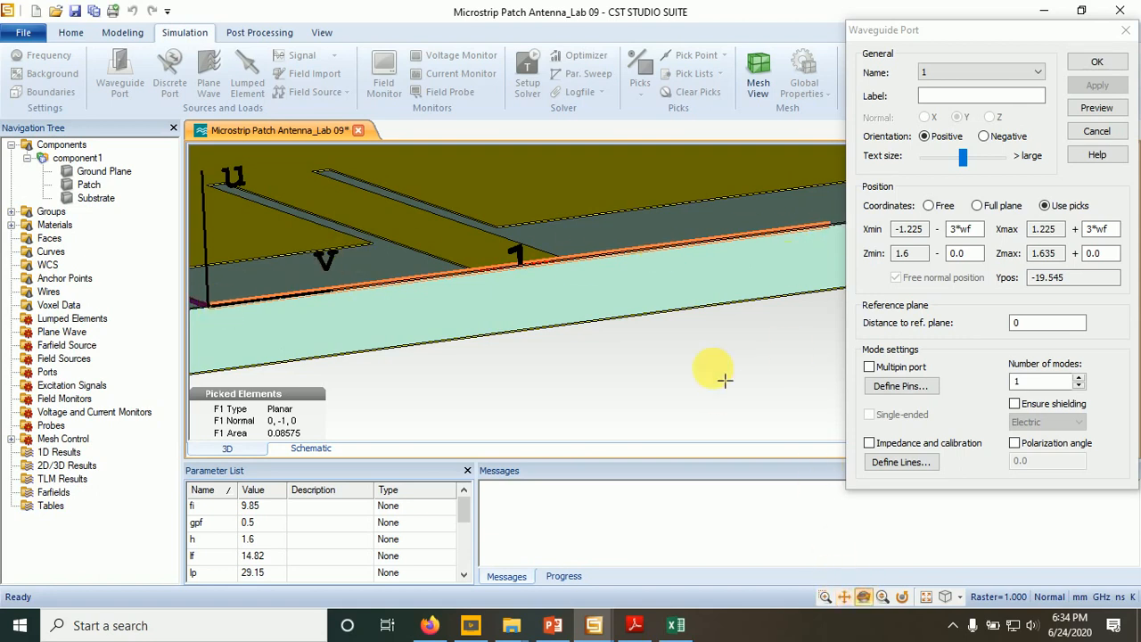
mouse_move(721, 372)
mouse_down()
mouse_move(695, 375)
mouse_move(725, 365)
mouse_move(736, 378)
mouse_move(725, 379)
mouse_up()
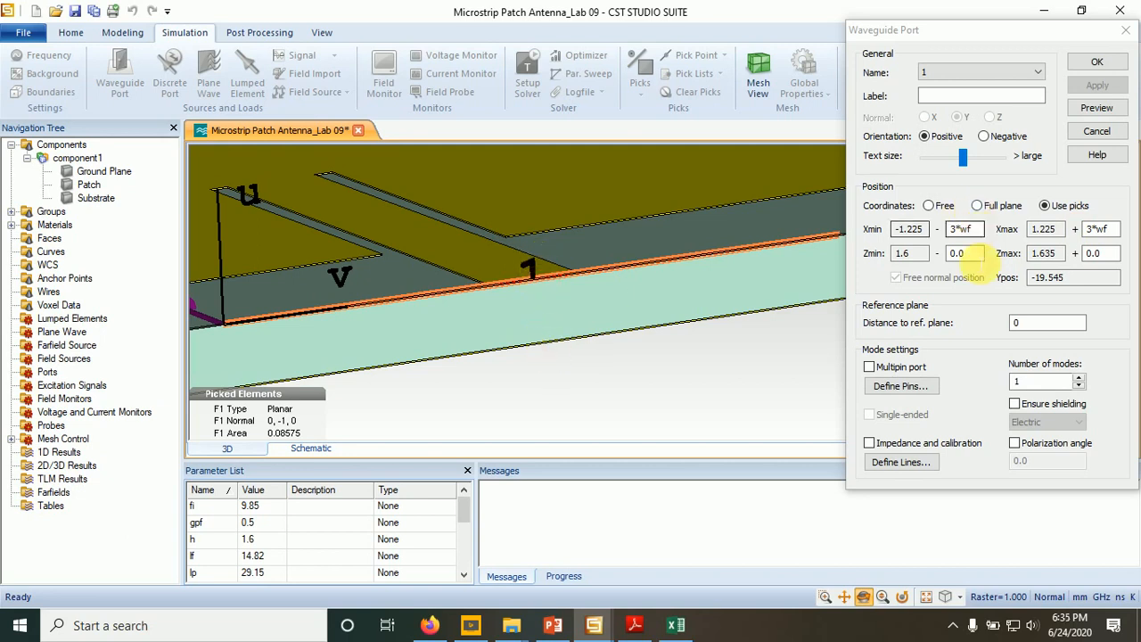
click(957, 253)
text(h)
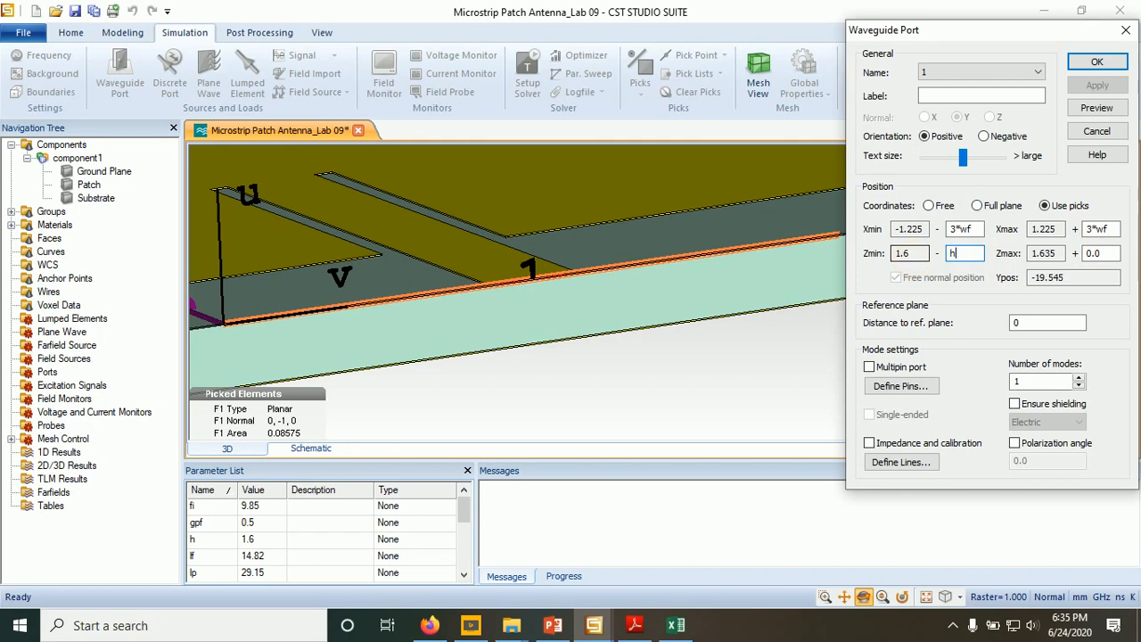
text(+mt)
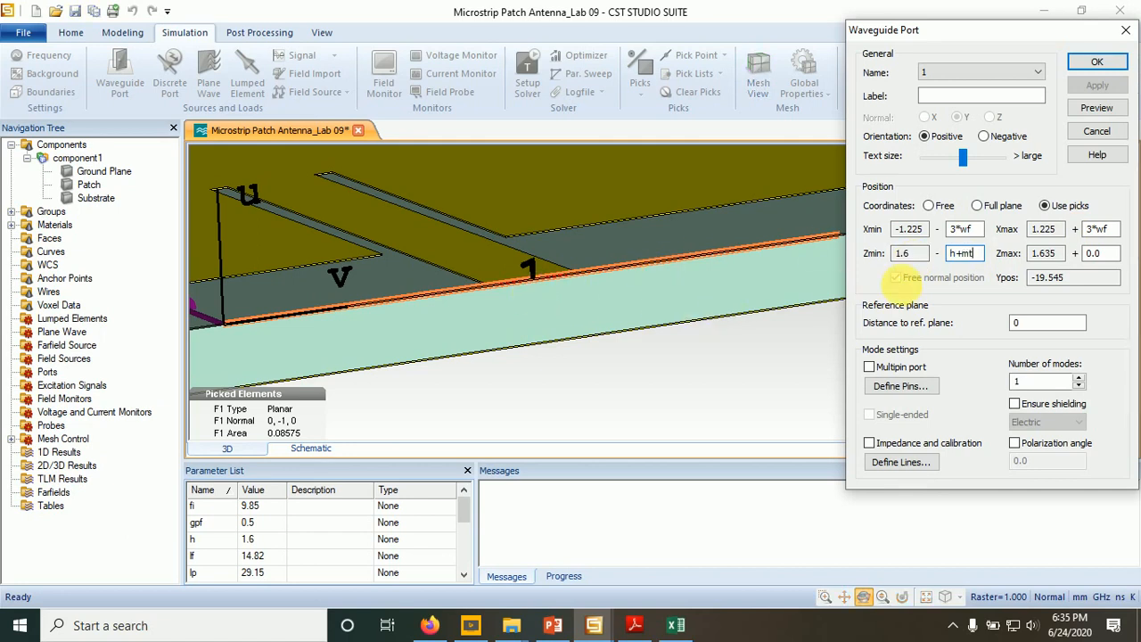
click(1095, 254)
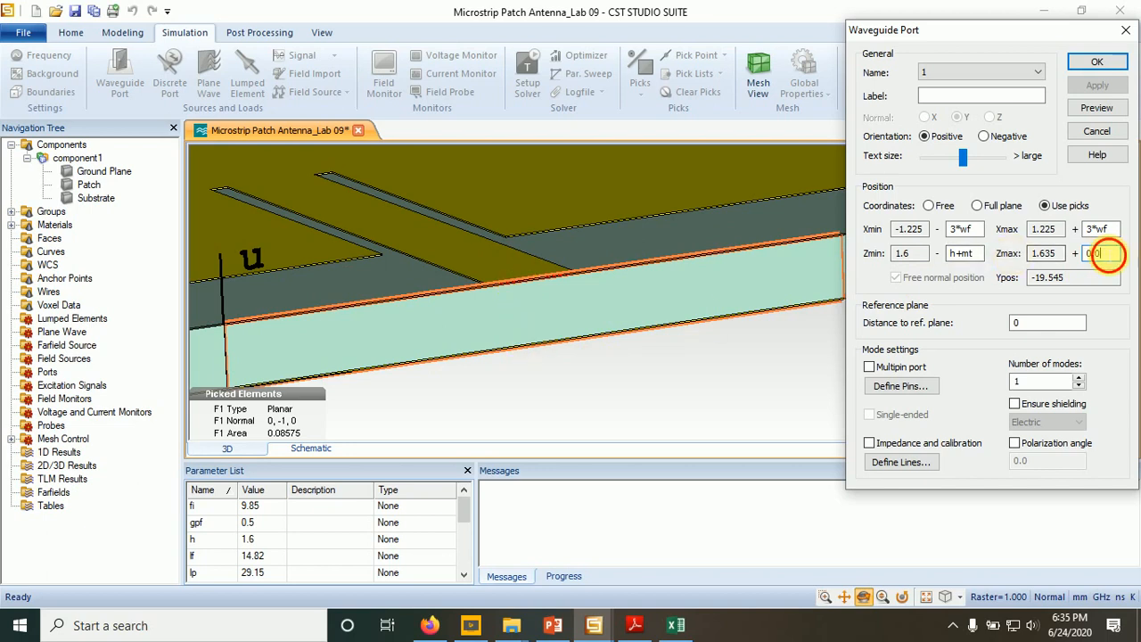
double_click(1093, 253)
text(4*h)
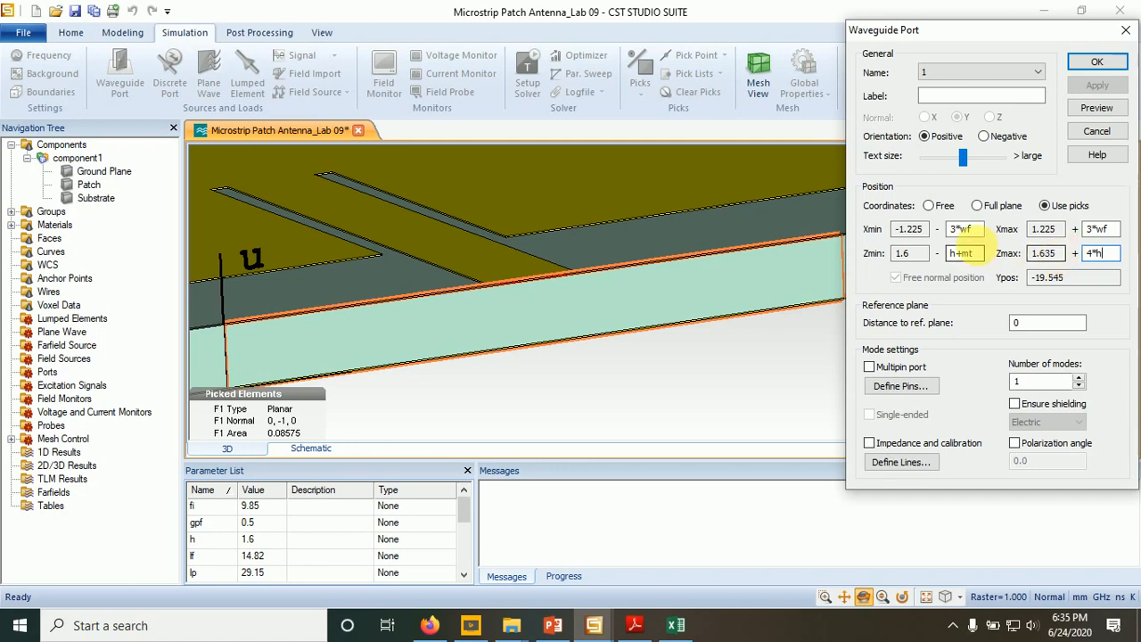
click(978, 254)
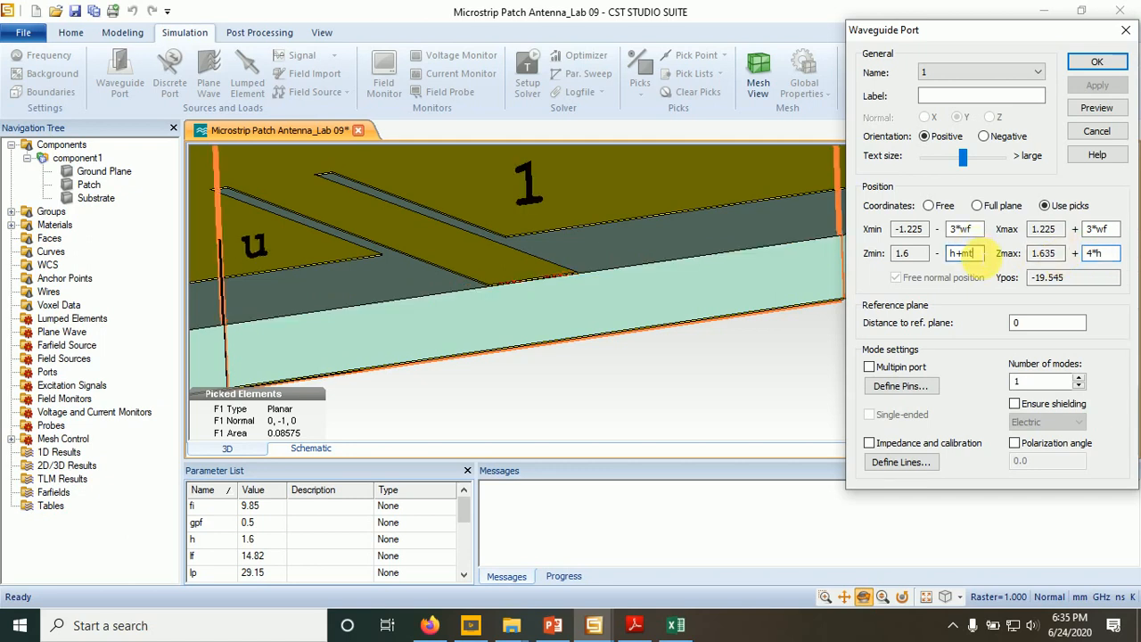
- Enable Electric shielding for the port and create waveguide port 1 at the feed line's end
click(575, 308)
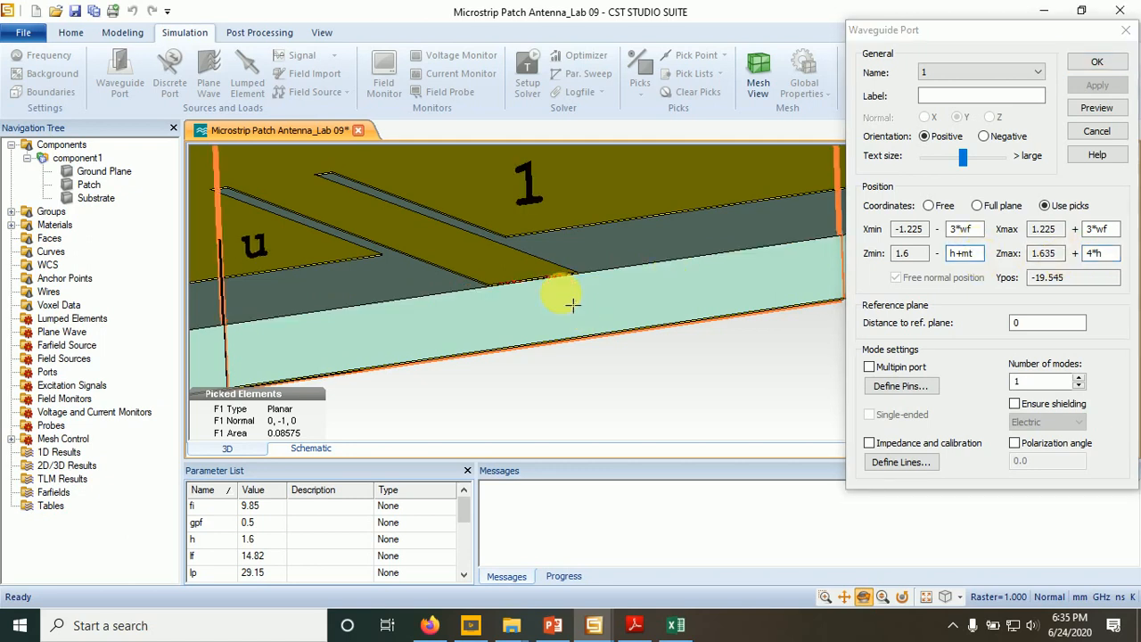
click(883, 596)
drag(501, 419, 670, 210)
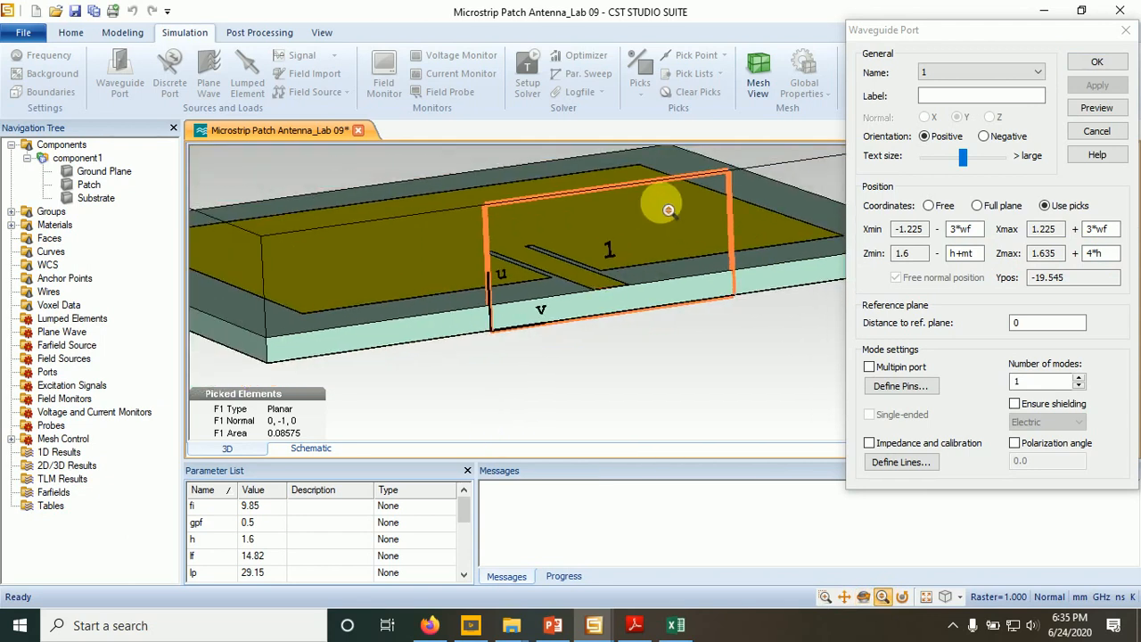
click(863, 596)
mouse_move(754, 410)
mouse_down()
mouse_move(693, 369)
mouse_move(631, 386)
mouse_move(565, 369)
mouse_move(603, 415)
mouse_move(621, 389)
mouse_move(669, 407)
mouse_move(725, 397)
mouse_move(669, 395)
mouse_move(618, 412)
mouse_move(631, 411)
mouse_up()
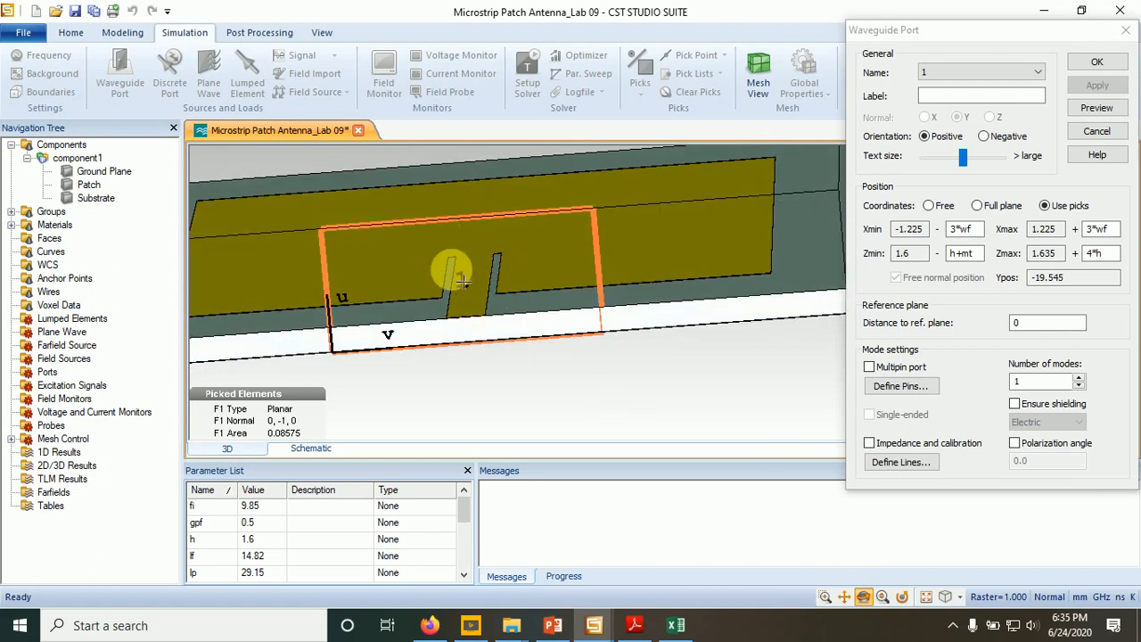
click(1016, 405)
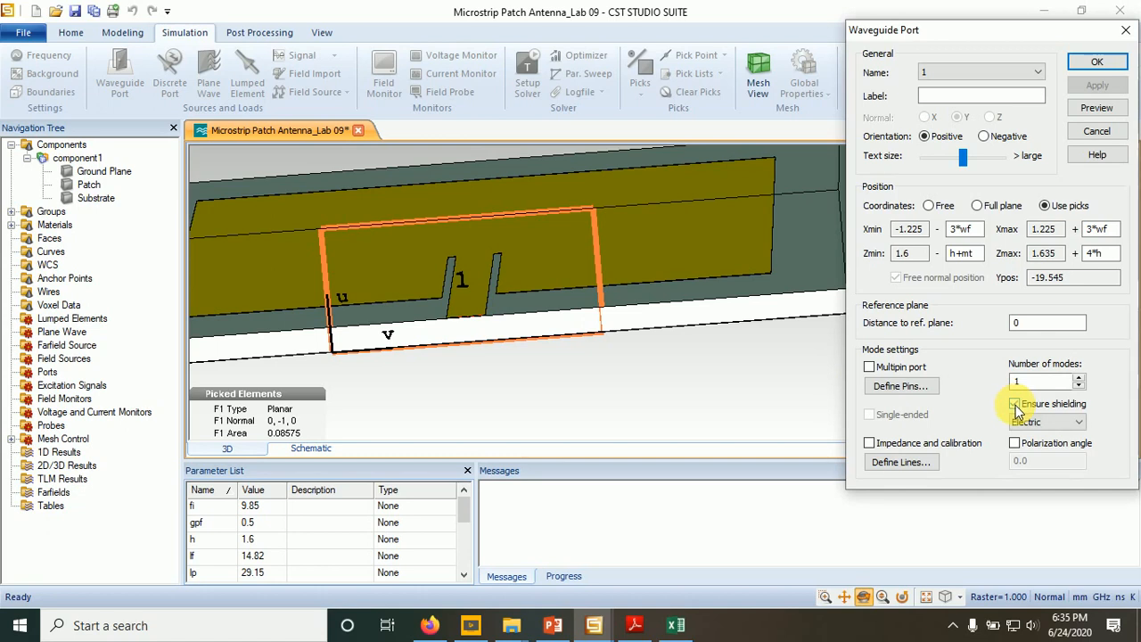
click(1015, 405)
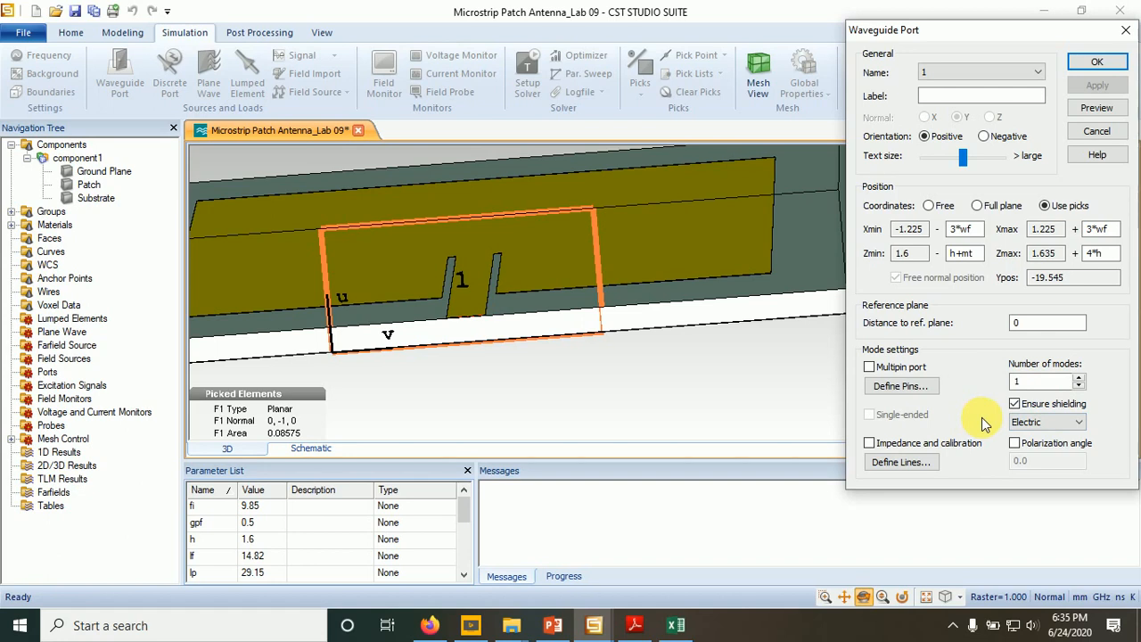
click(1093, 63)
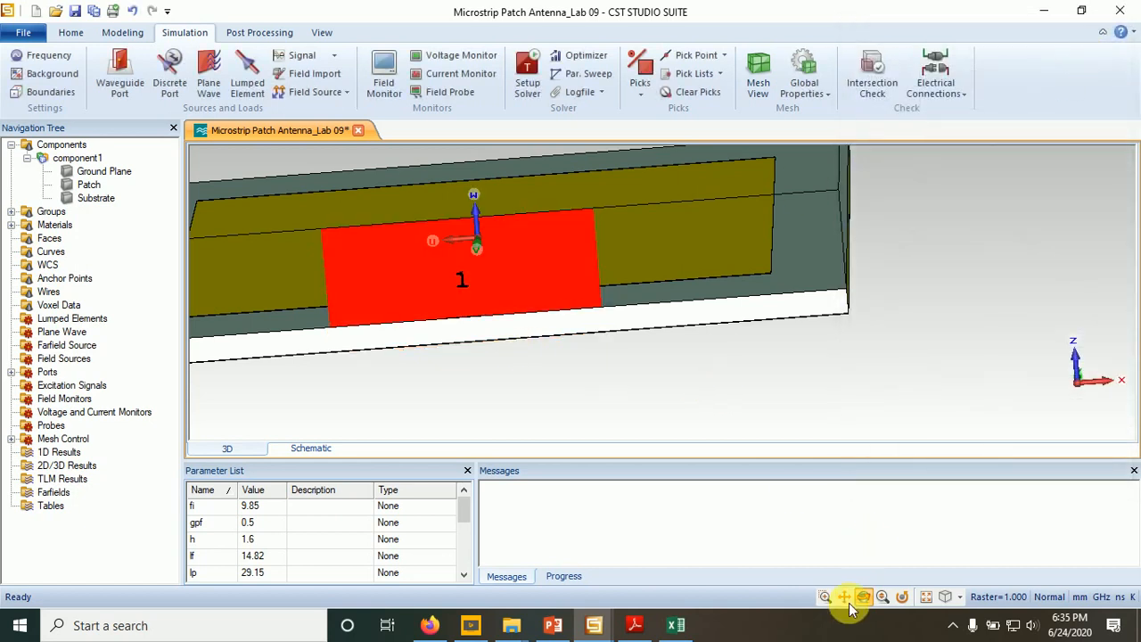
- Examine the waveguide port's placement across the feed line and substrate edge from several angles
drag(515, 328, 842, 428)
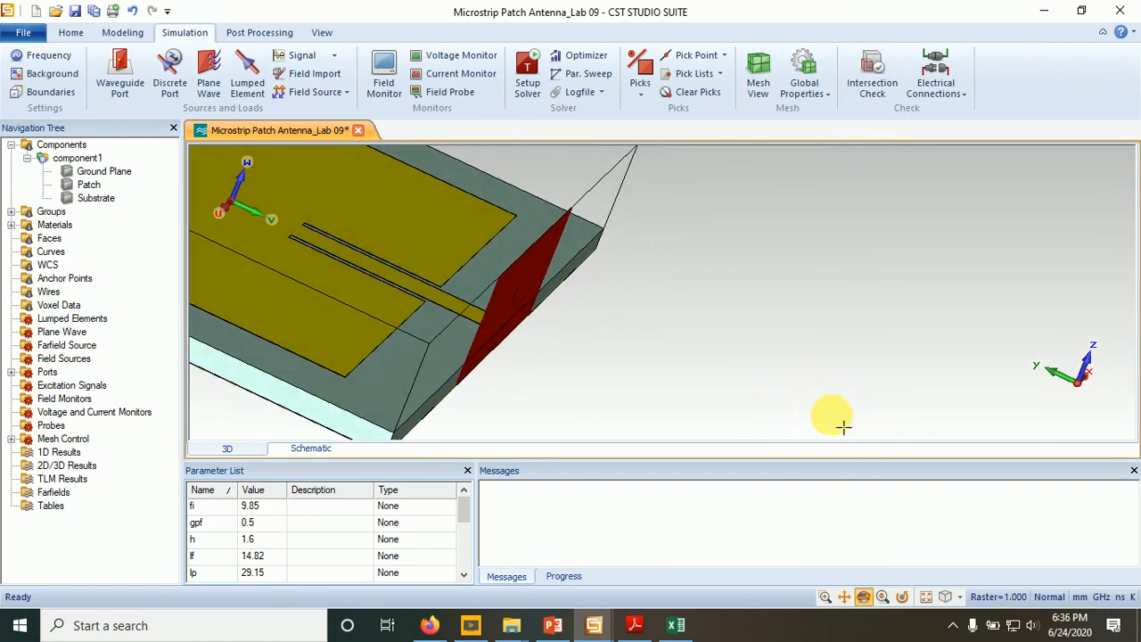
click(844, 596)
drag(505, 337, 810, 395)
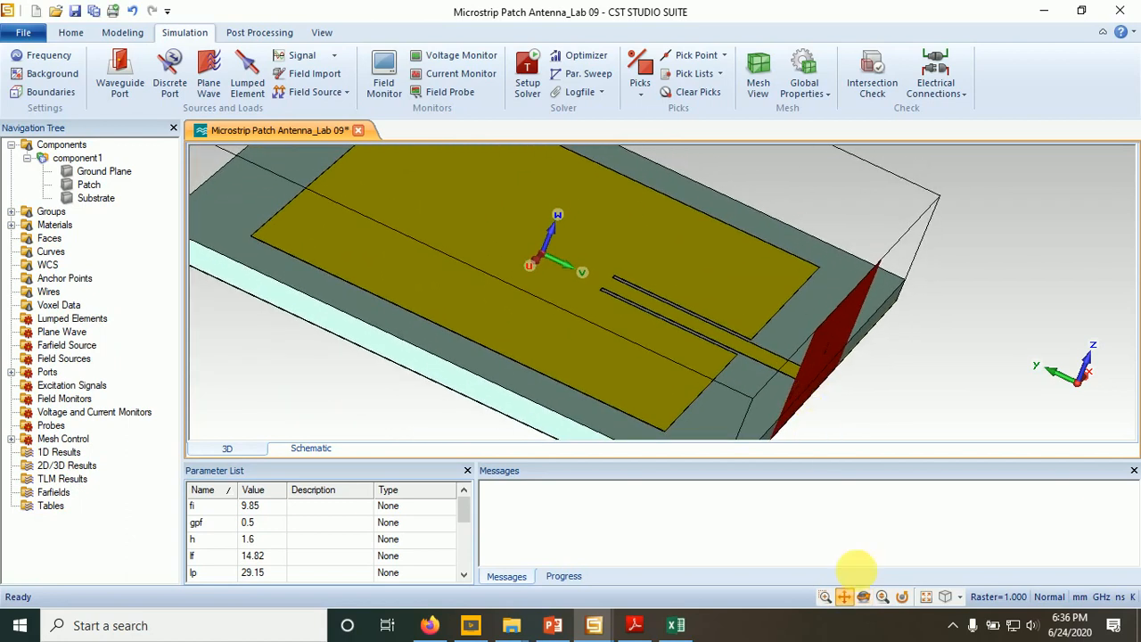
click(883, 596)
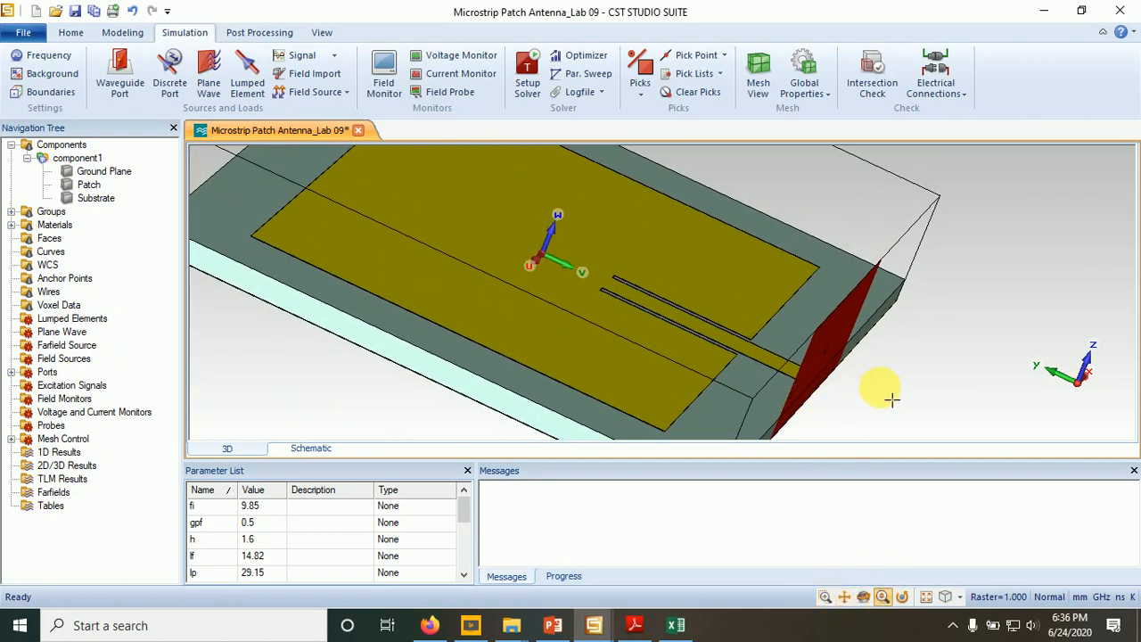
drag(892, 399, 744, 257)
drag(792, 357, 776, 332)
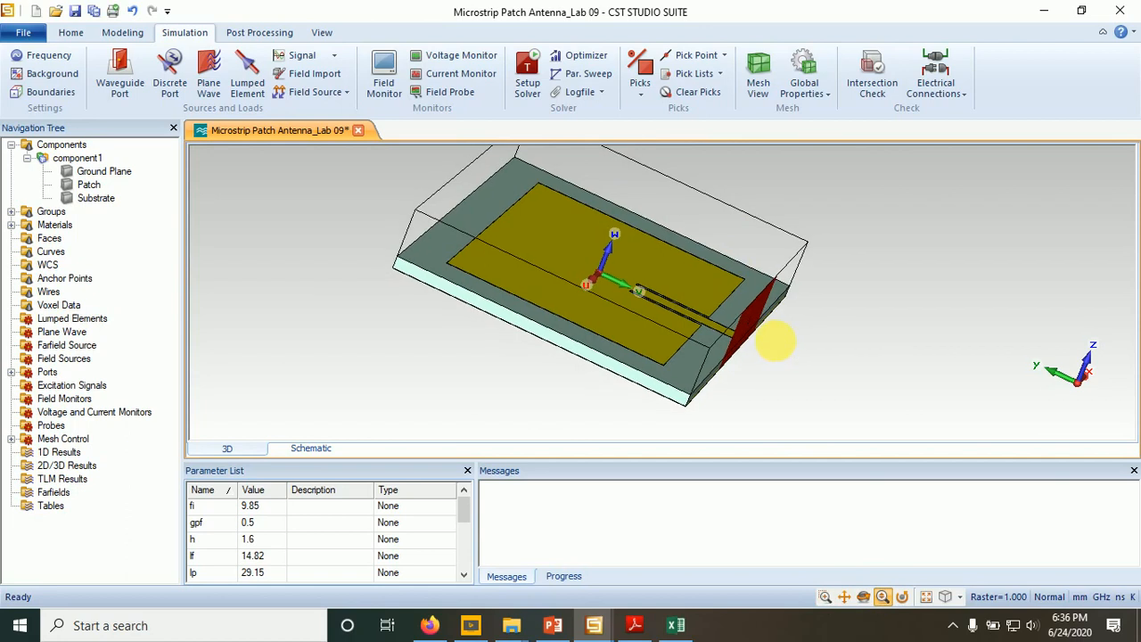
drag(774, 437, 555, 383)
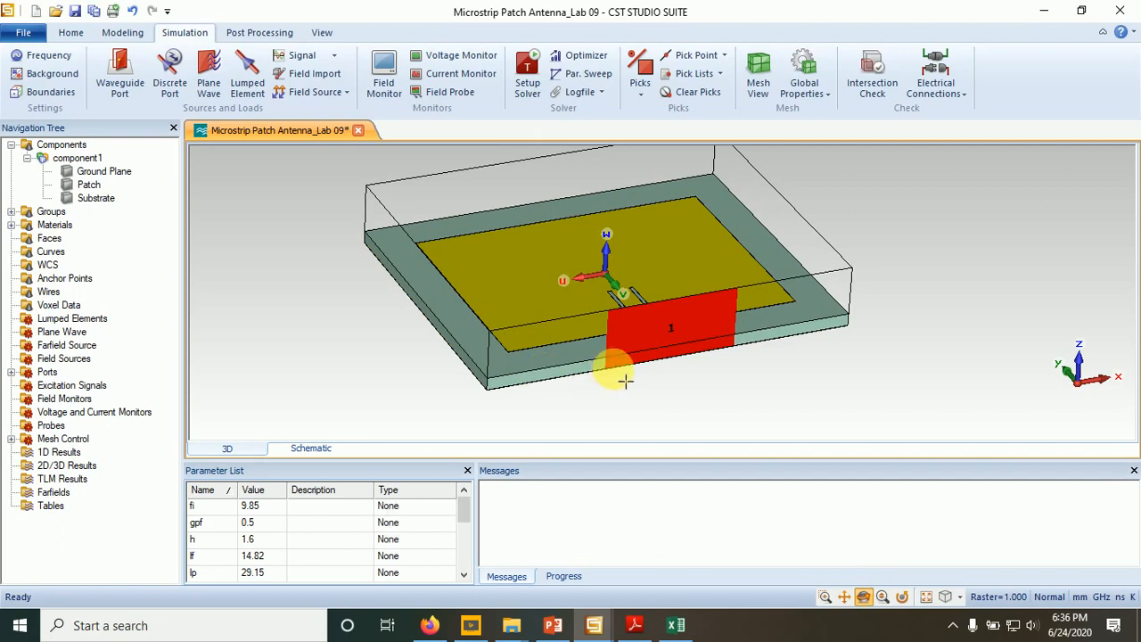
drag(619, 377, 576, 402)
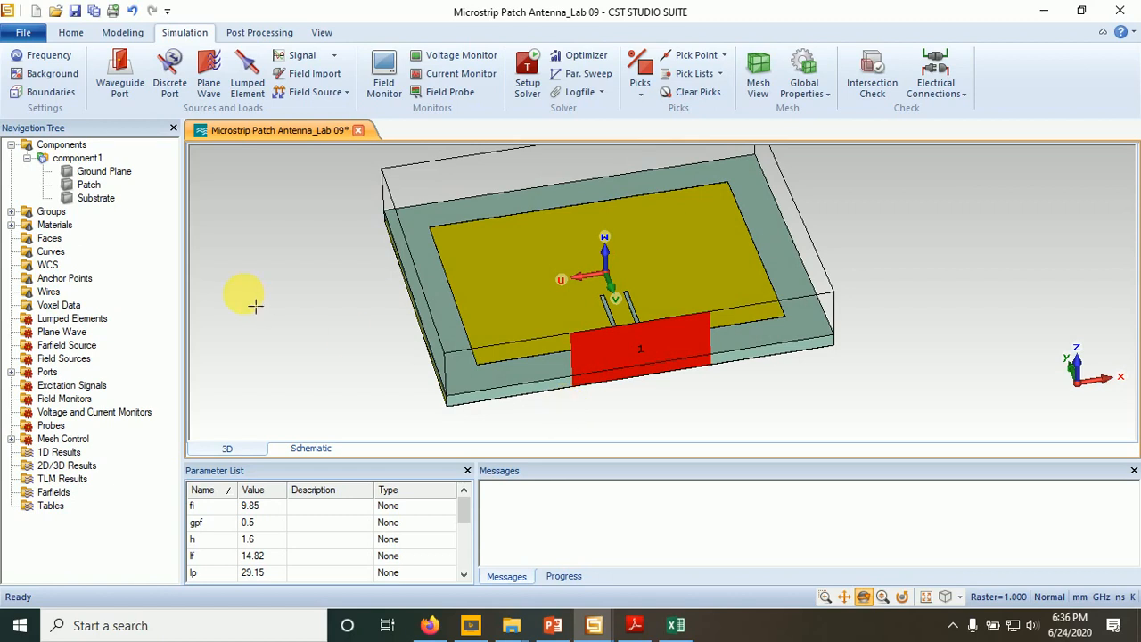
- Set the simulation frequency range from 1.4 to 3.4 GHz
click(40, 55)
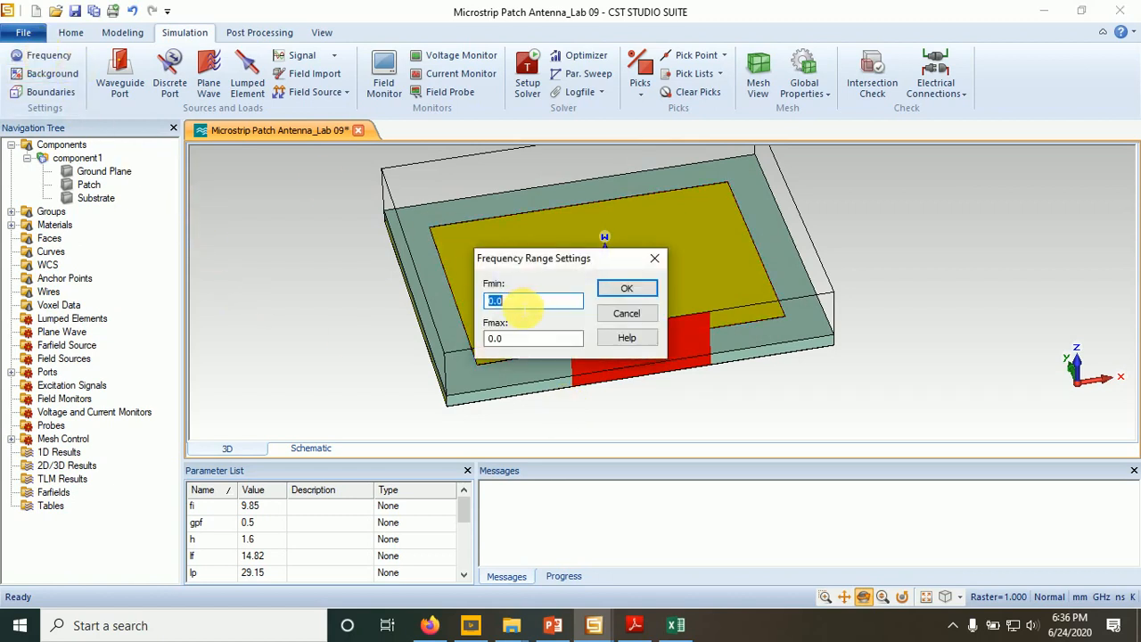
text(1)
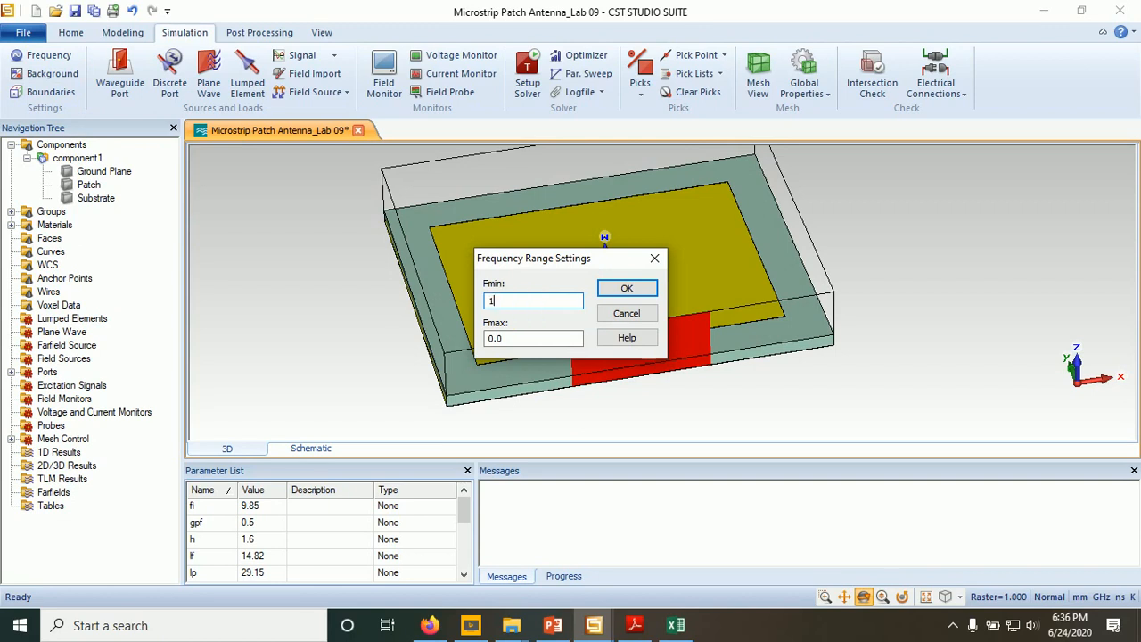
text(.4)
double_click(527, 339)
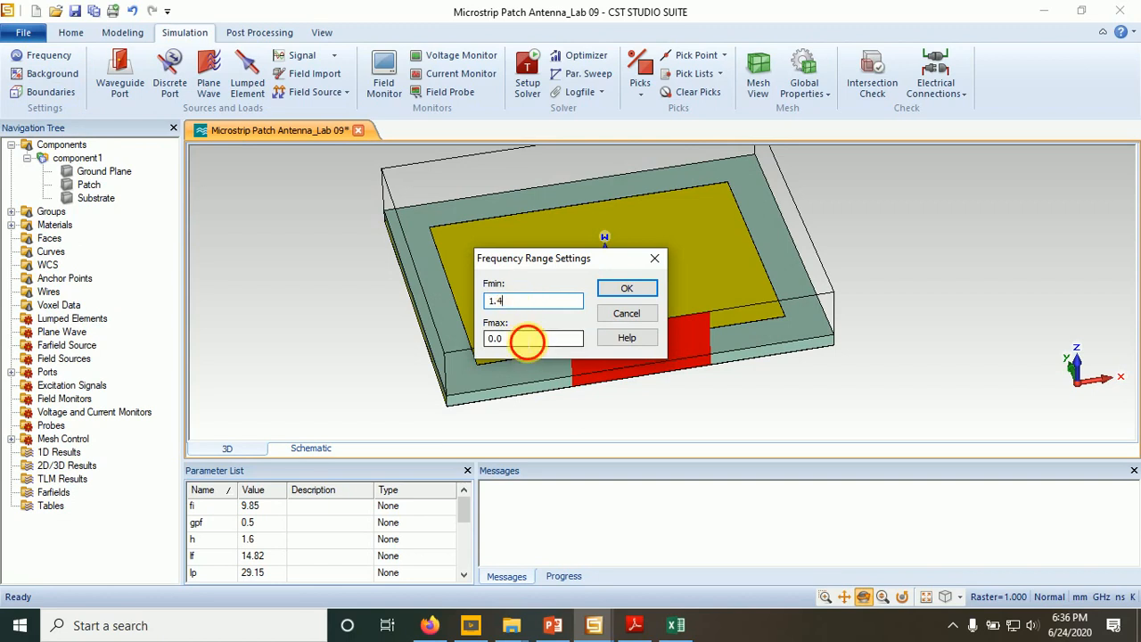
text(3.4)
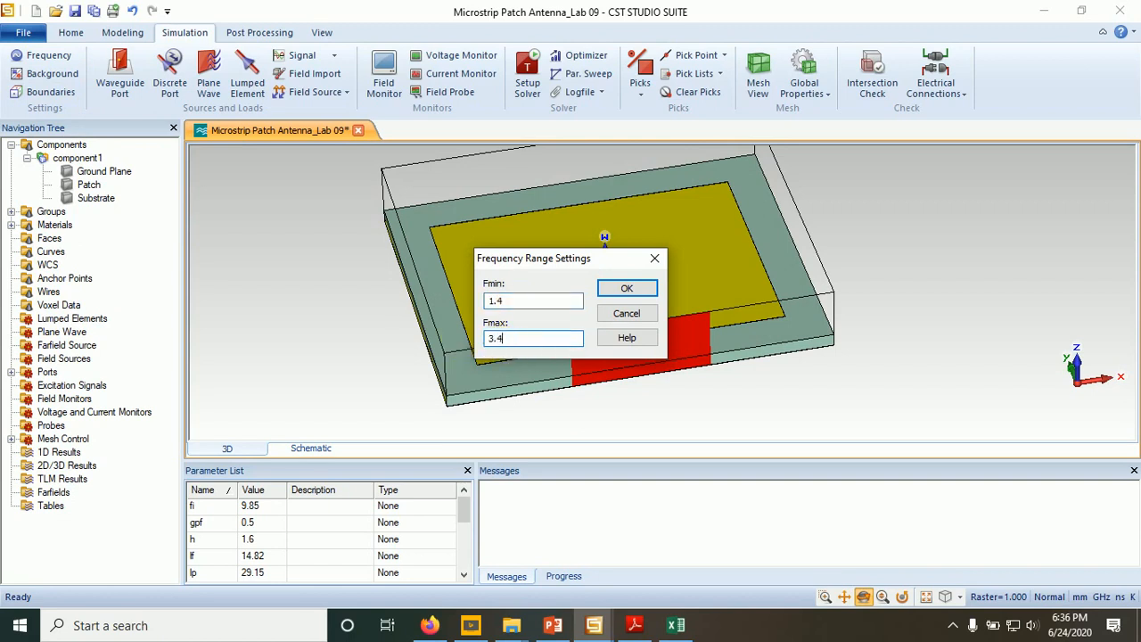
click(530, 303)
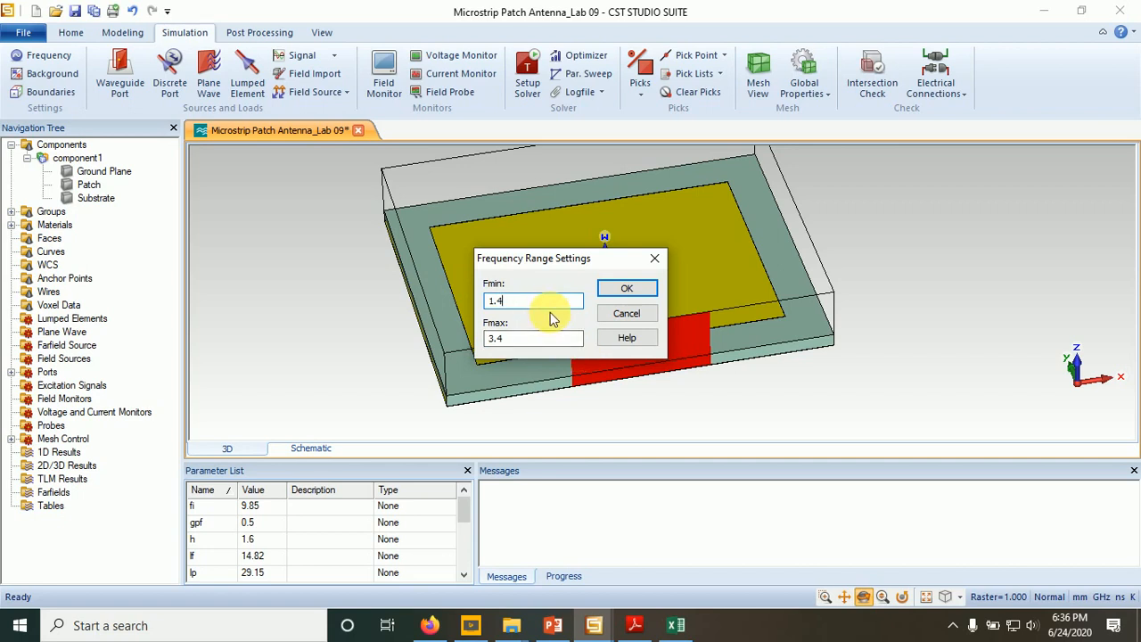
click(624, 290)
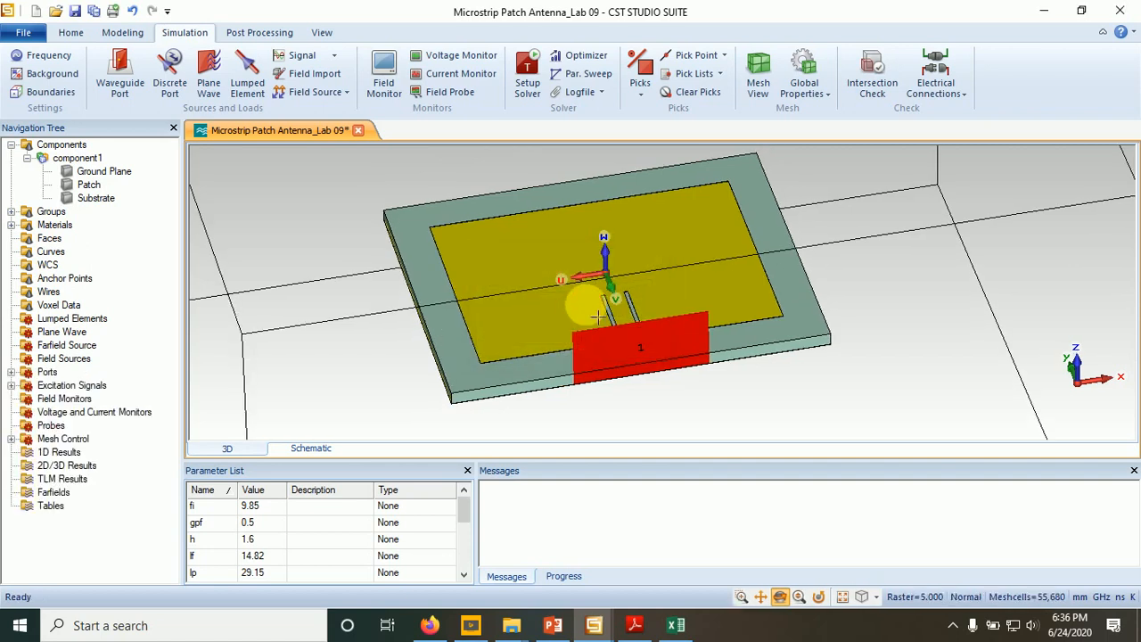
- Review the boundary conditions and keep open (add space) on all six sides of the bounding box
drag(556, 326, 555, 374)
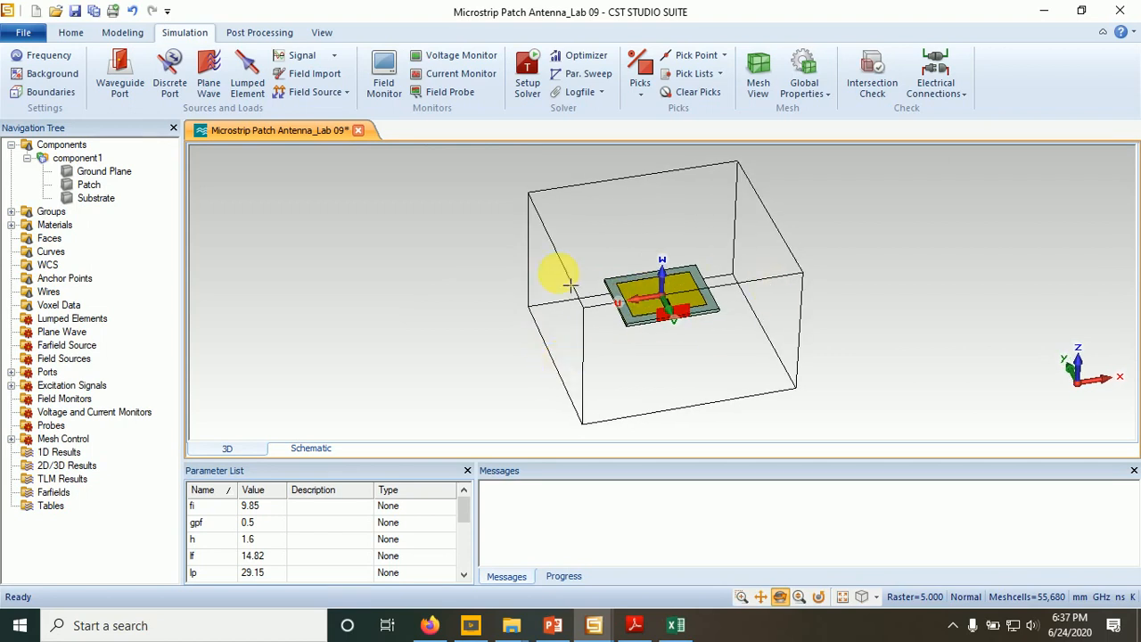
click(55, 93)
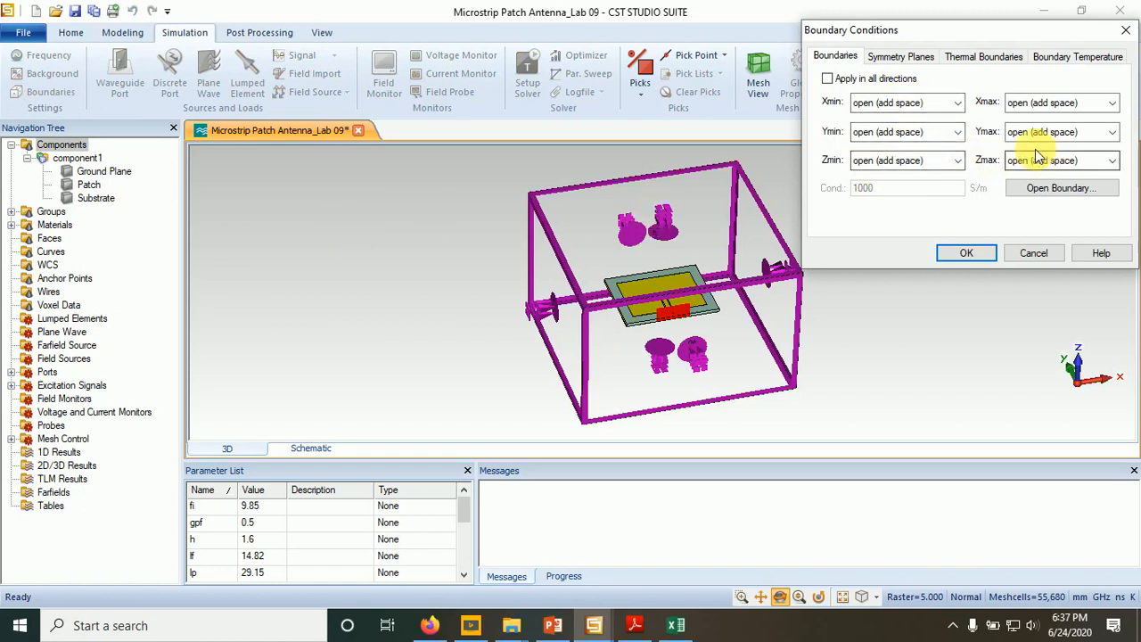
click(966, 255)
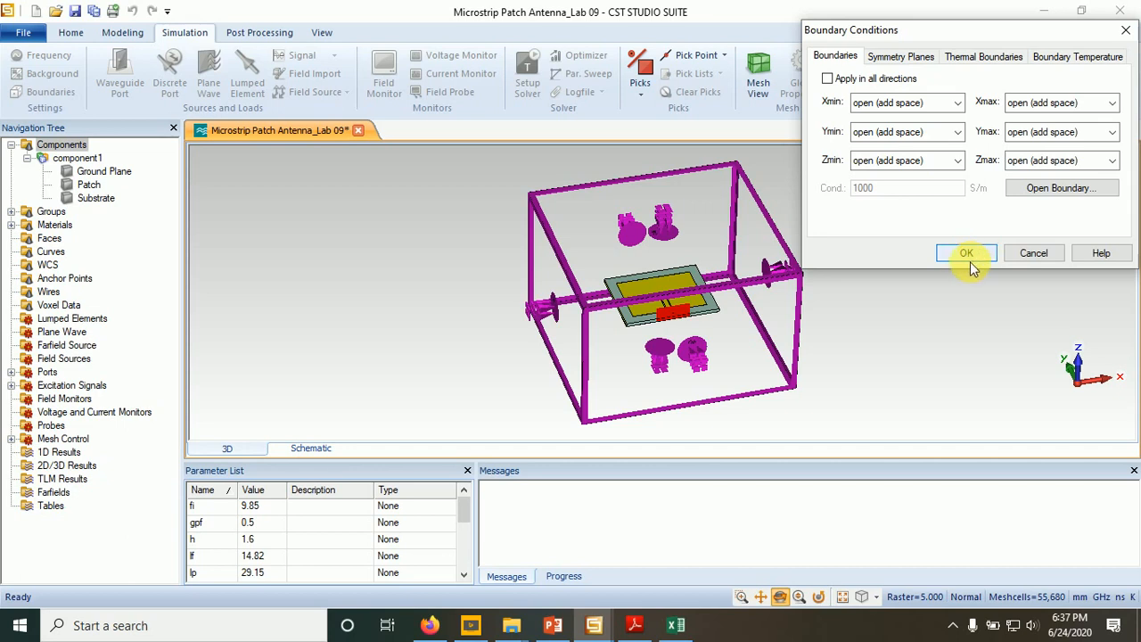
click(966, 255)
drag(790, 285, 743, 357)
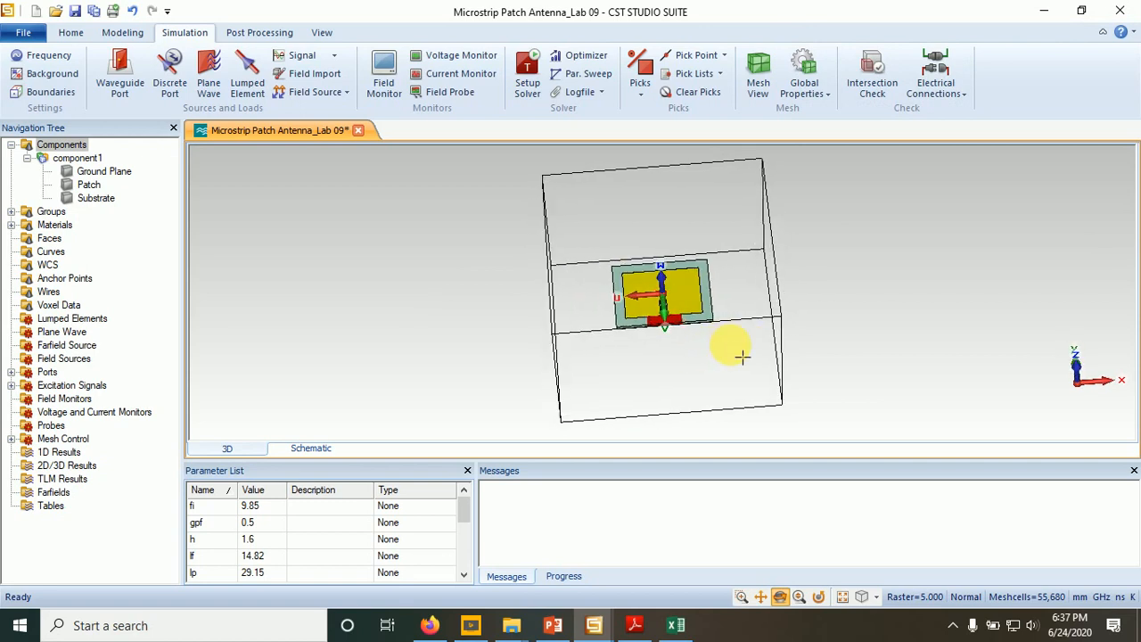
- Add E-field, H-field and surface current, and Farfield/RCS monitors at 2.4 GHz
click(385, 87)
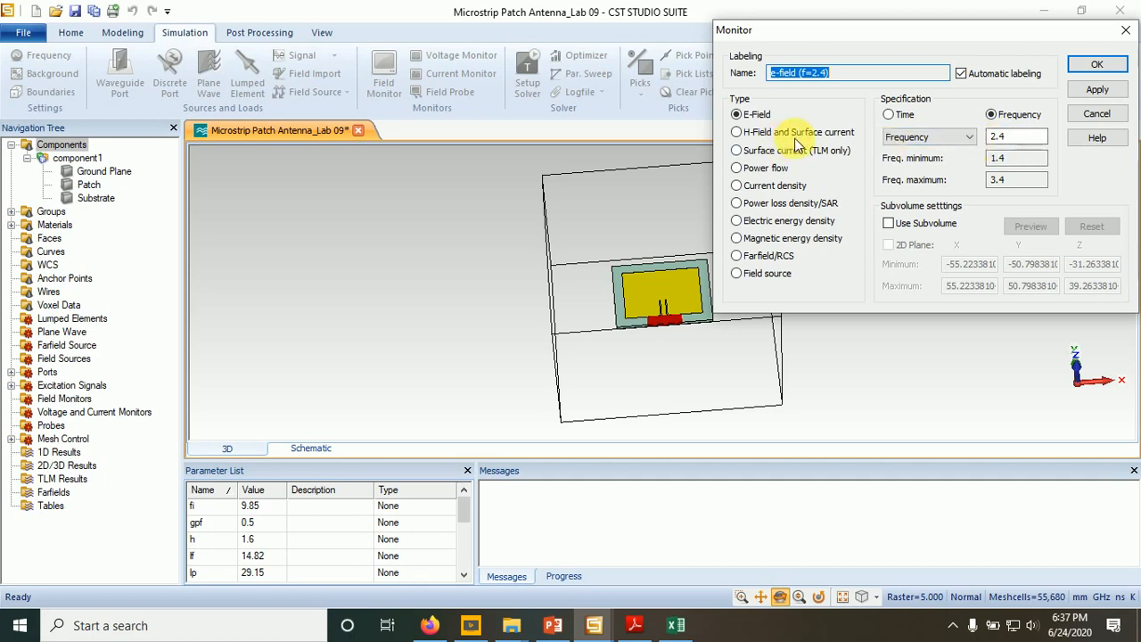
click(1093, 92)
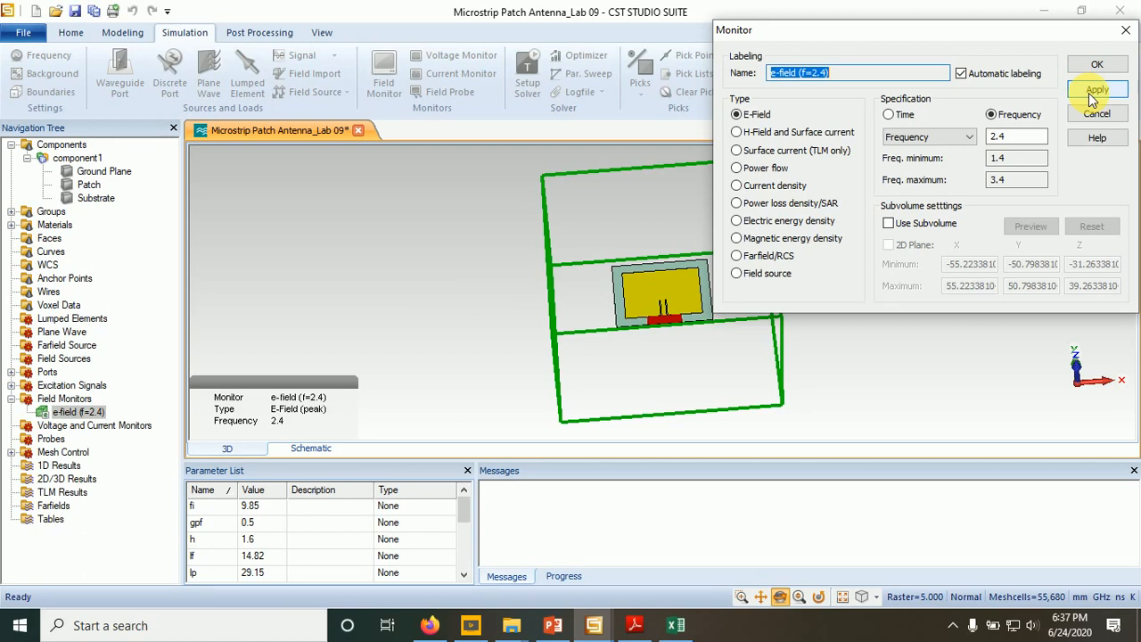
click(736, 132)
click(1096, 89)
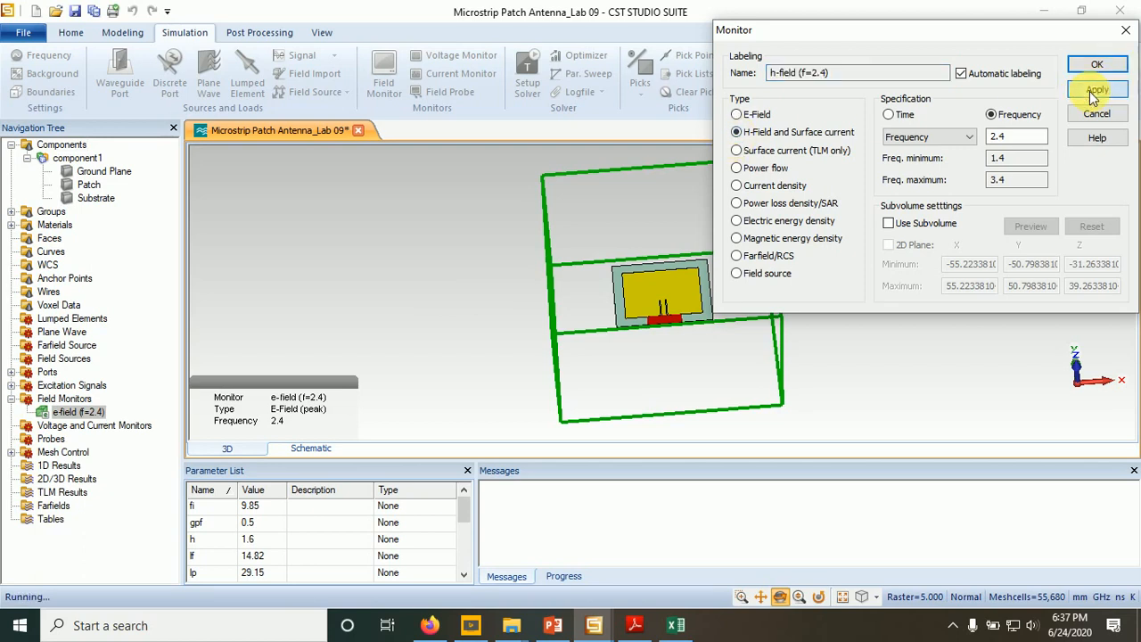
click(738, 255)
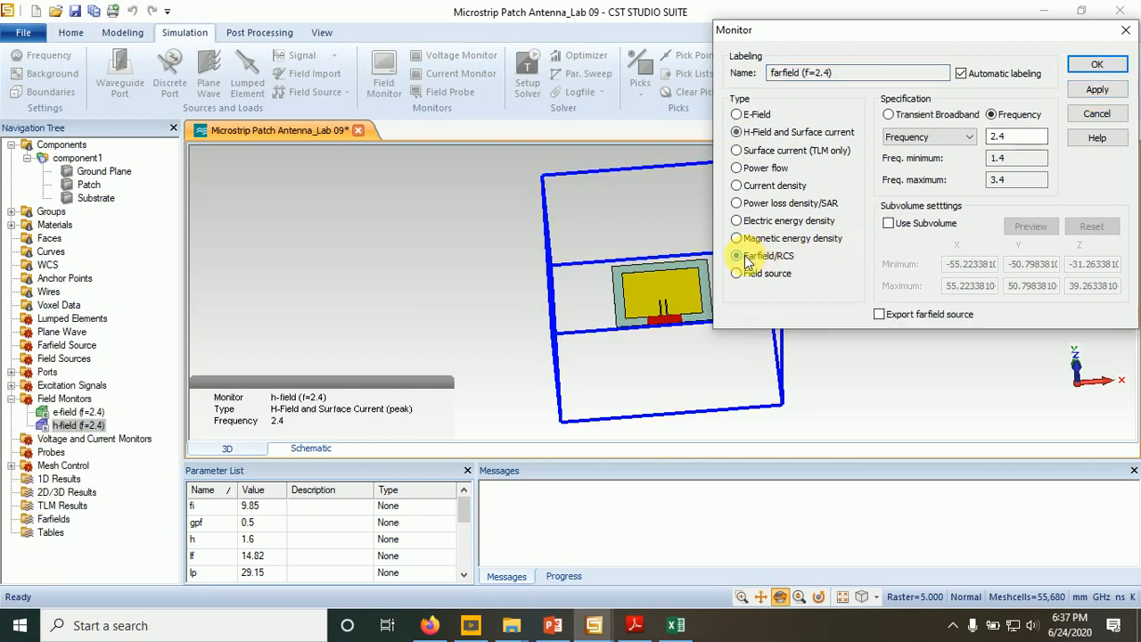
click(1097, 91)
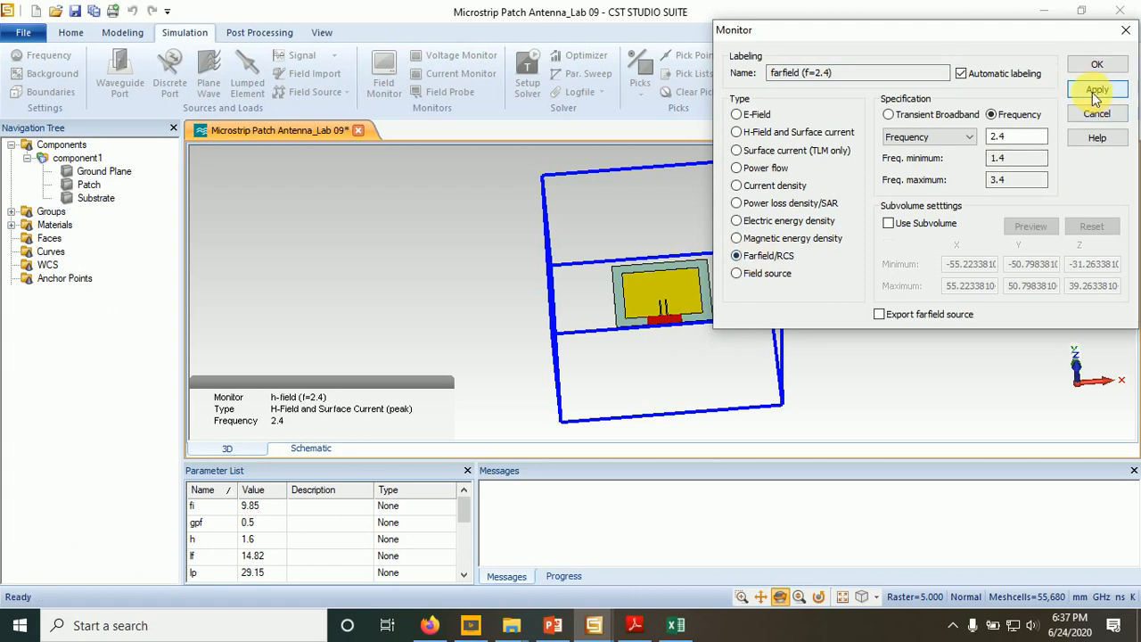
click(1095, 68)
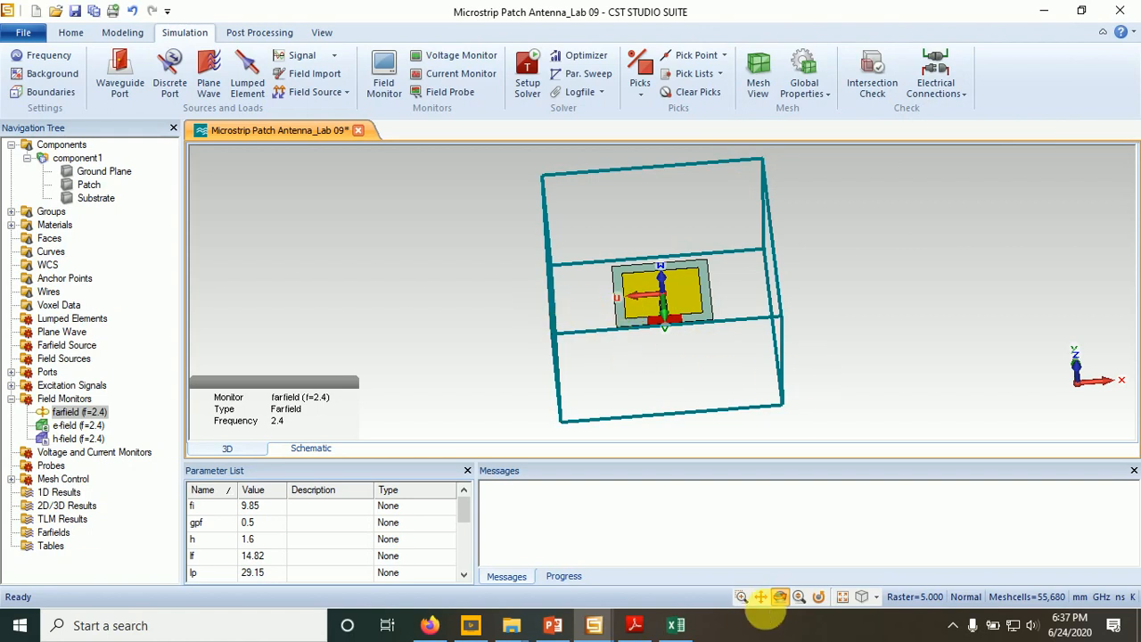
- Set up the time domain solver with an accuracy of -40 dB
drag(786, 319, 775, 416)
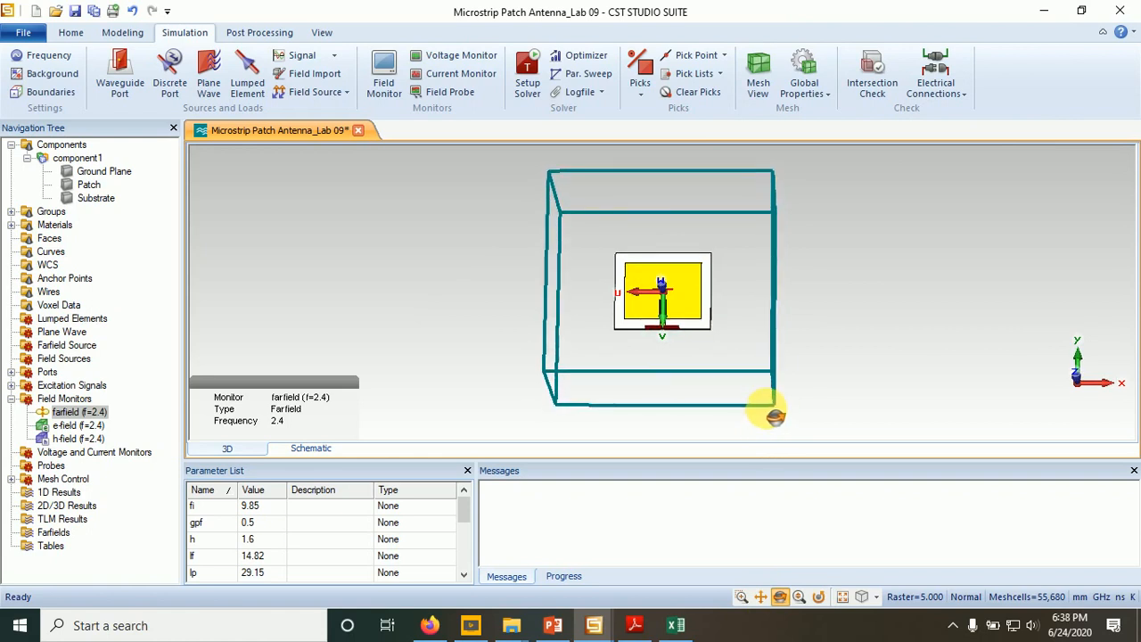
click(526, 85)
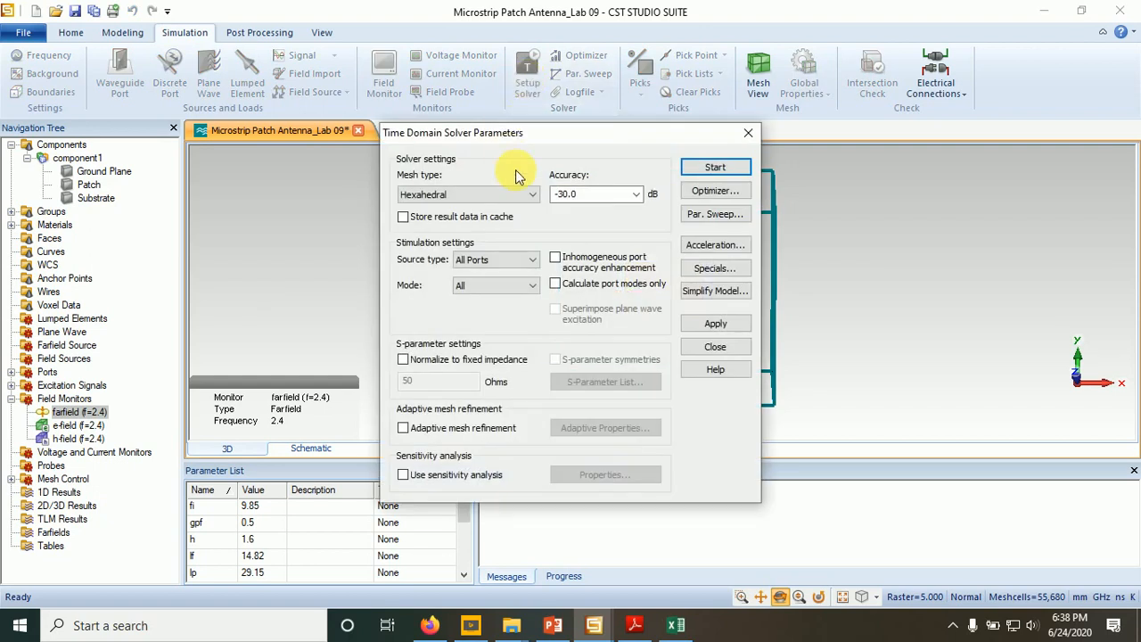
double_click(565, 195)
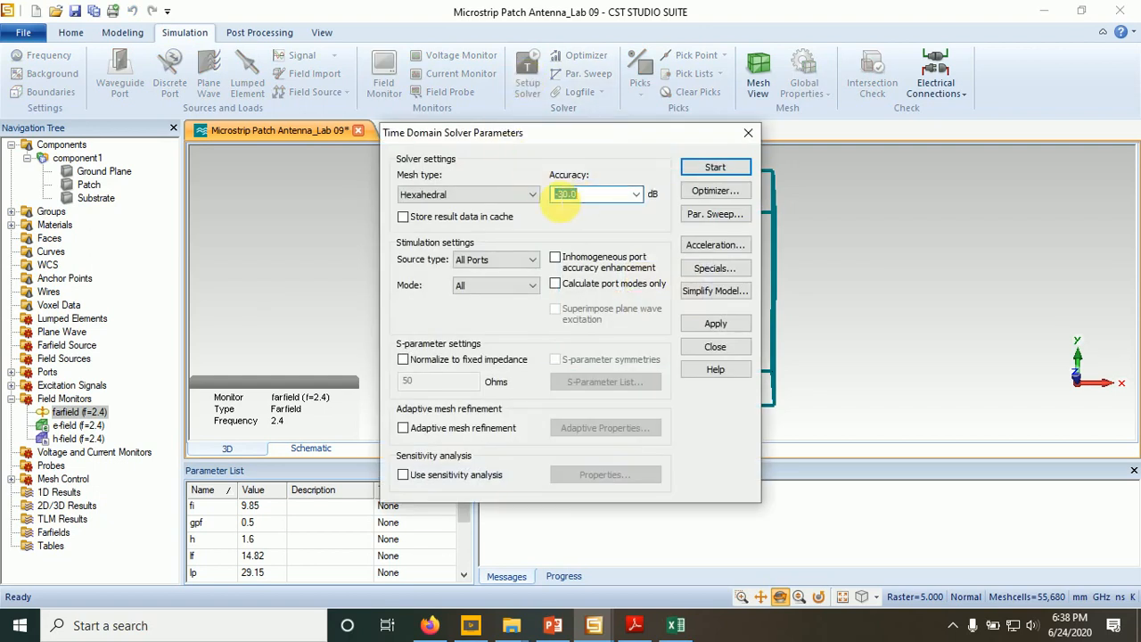
text(-40)
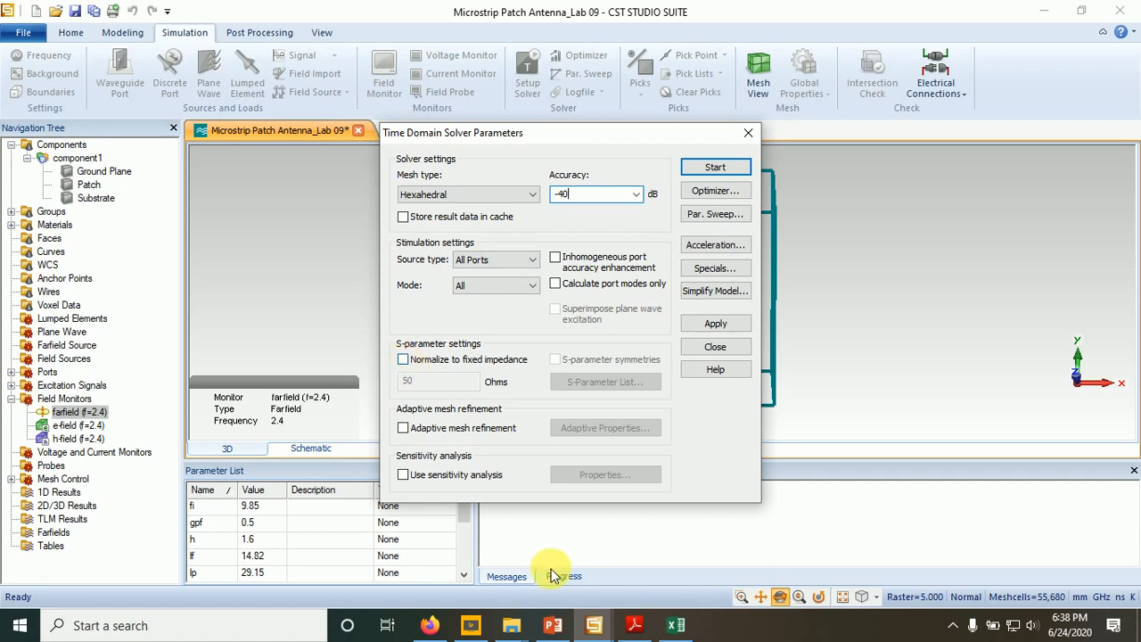
- After consulting the PowerPoint slide on the feed line's input impedance, normalize the S-parameters to 50 ohms and start the time domain solver
click(553, 625)
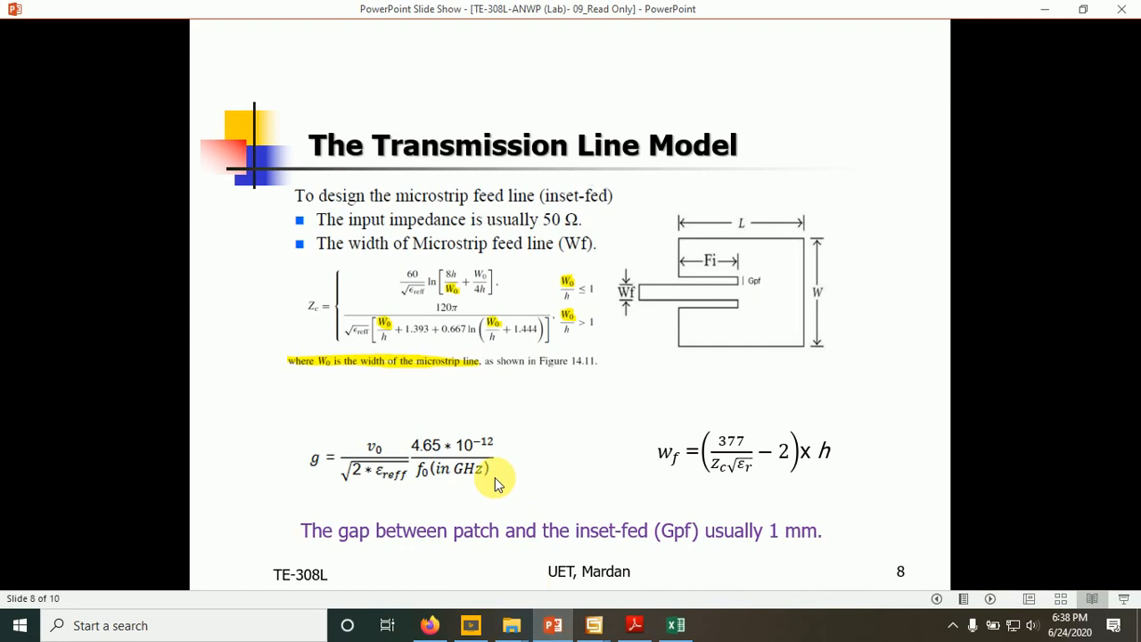
scroll(494, 479, up, 1)
scroll(495, 478, down, 1)
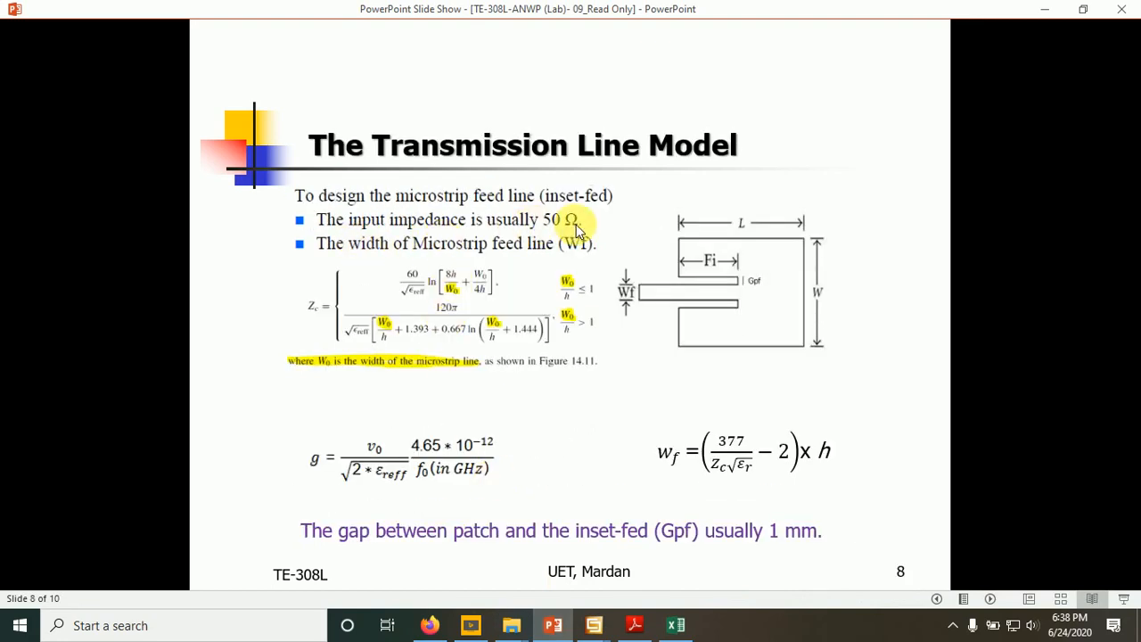
click(553, 625)
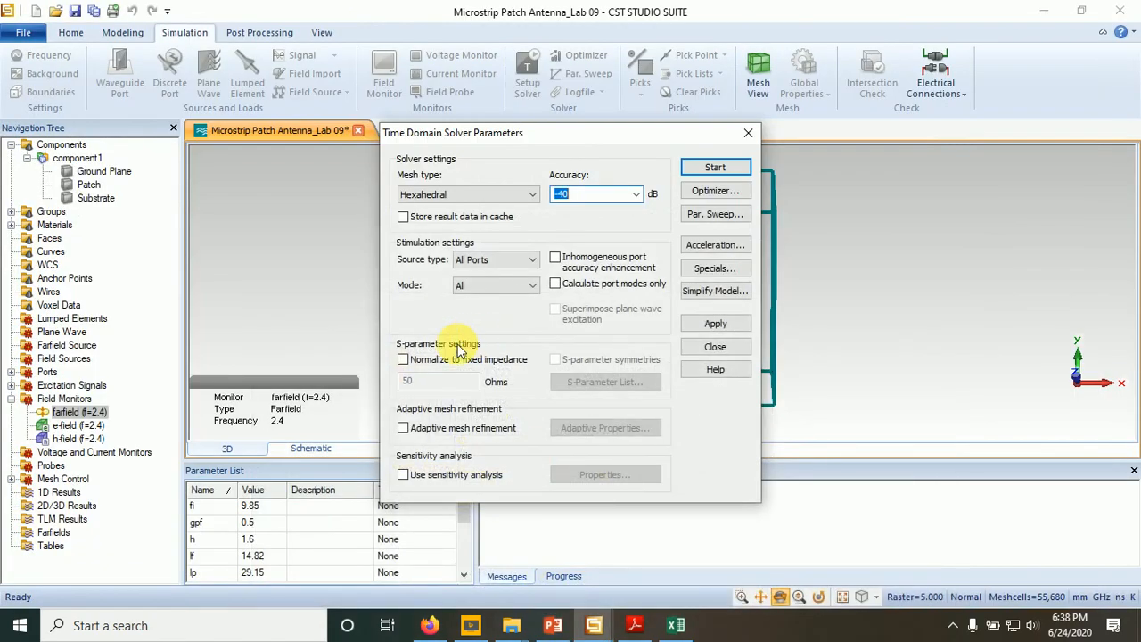
click(406, 360)
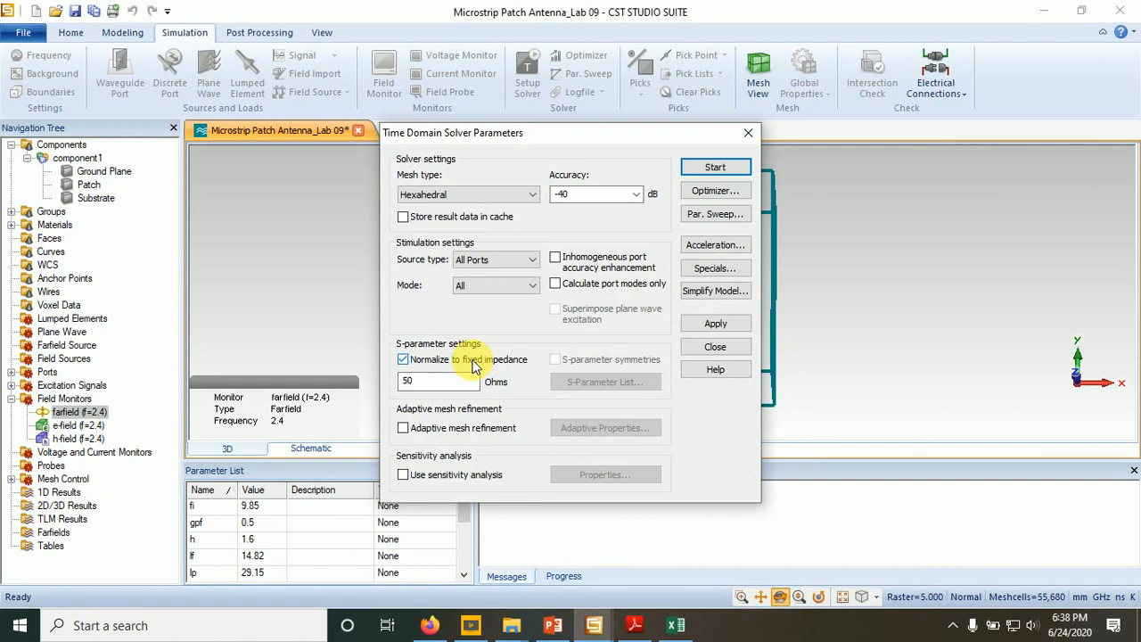
click(709, 168)
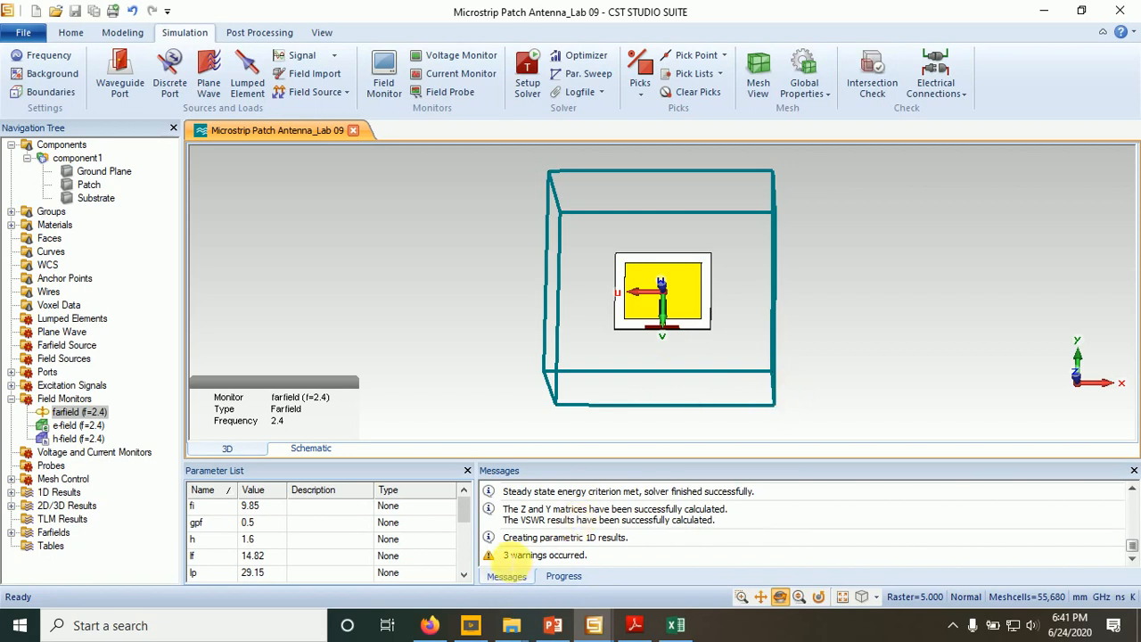
- Read the solver's final messages and return to the plain model view without the farfield monitor selected
drag(506, 558, 597, 570)
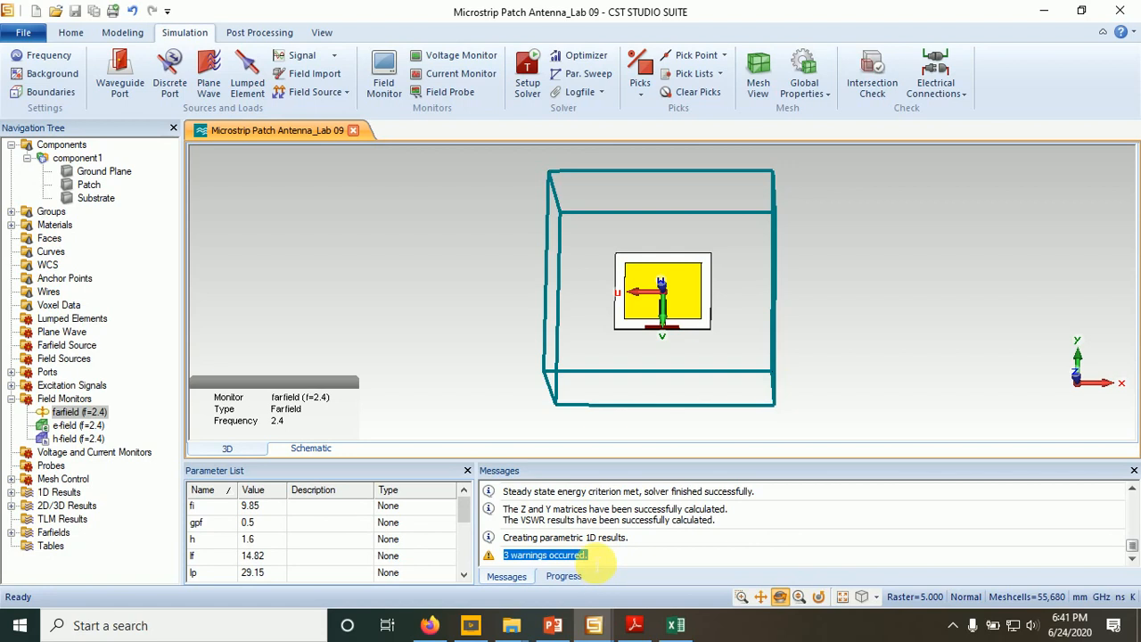
click(595, 563)
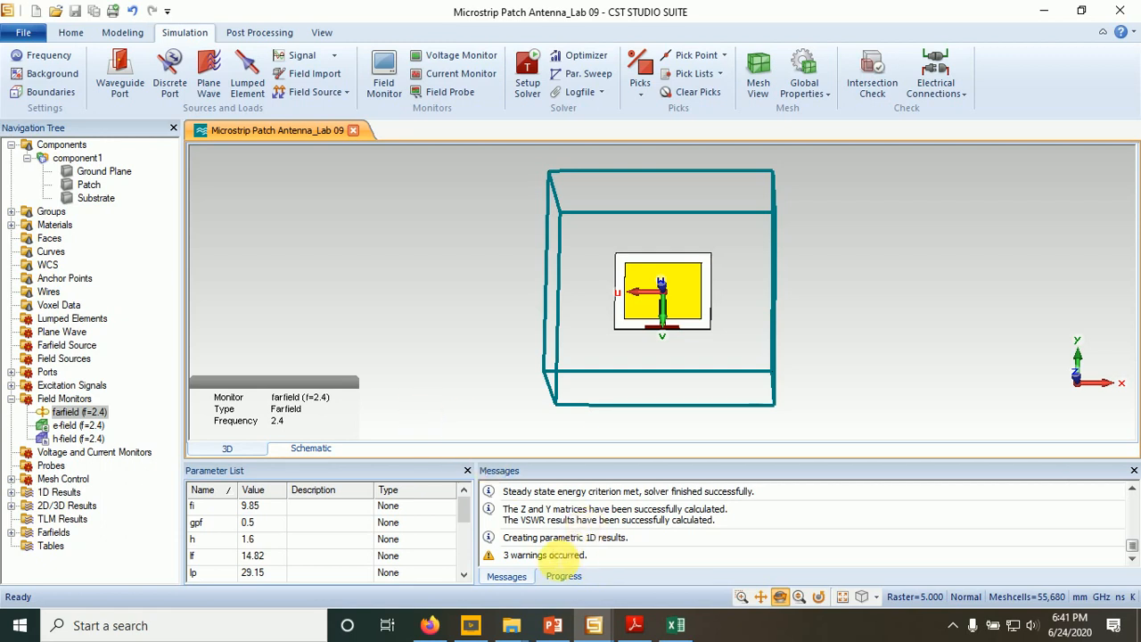
click(401, 368)
drag(805, 372, 805, 319)
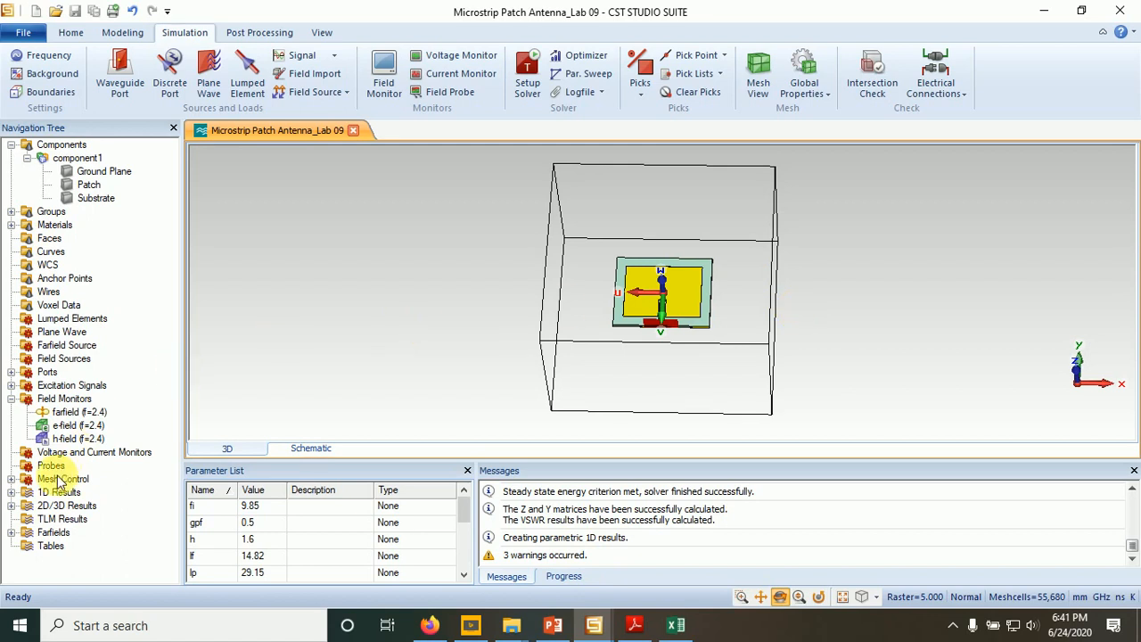
- Plot the S-parameter magnitude in dB, place the axis marker at the S1,1 minimum and move its label clear of the curve
click(11, 494)
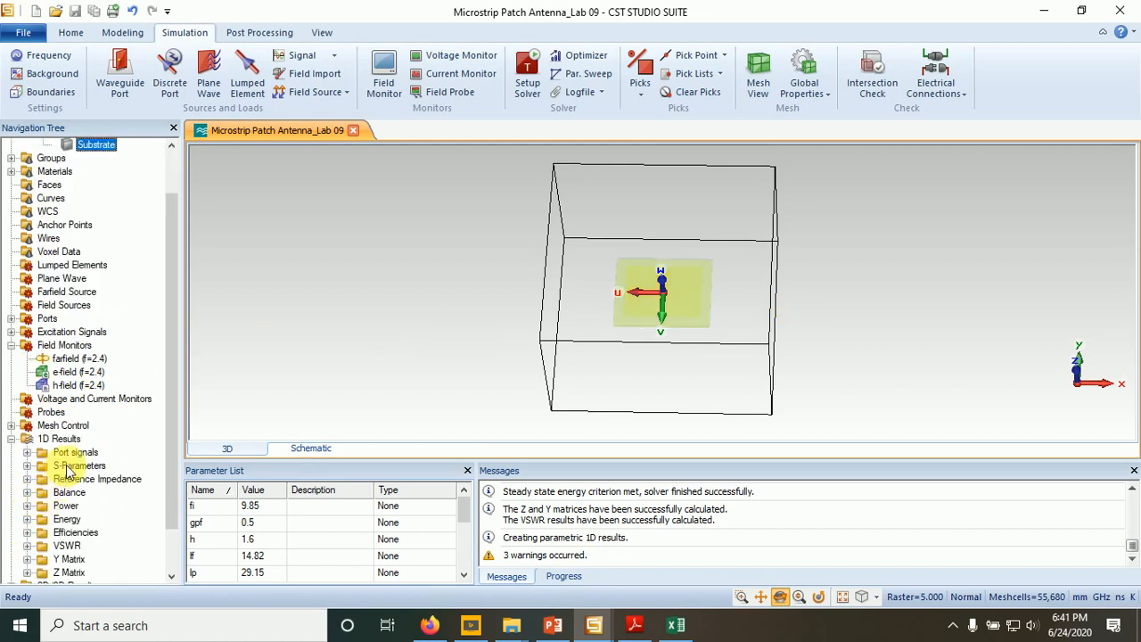
click(68, 465)
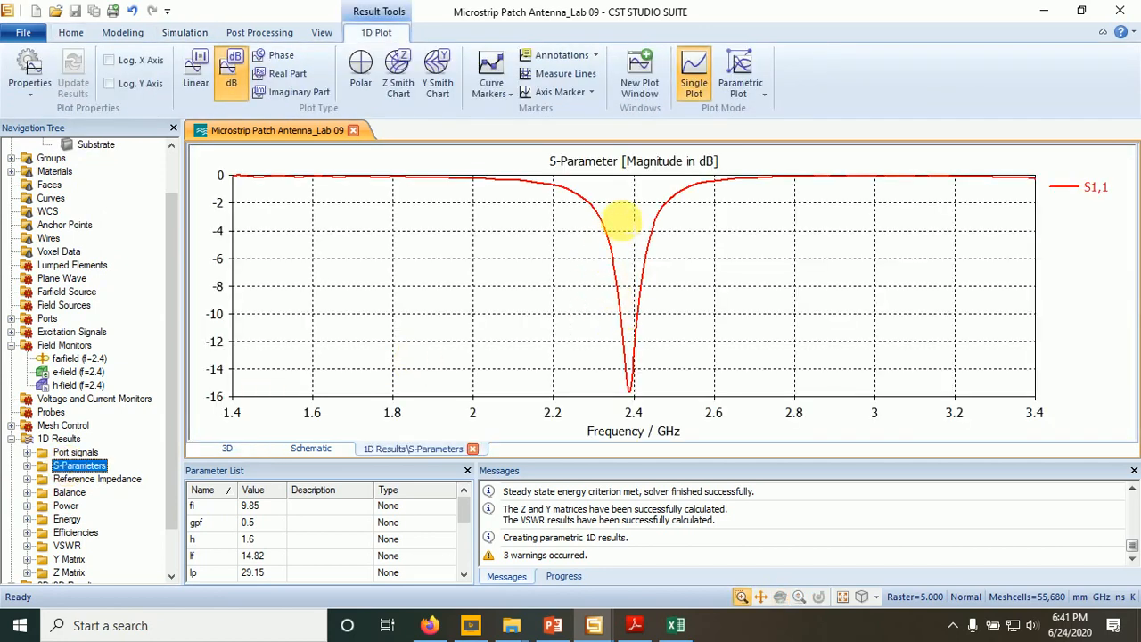
right_click(621, 220)
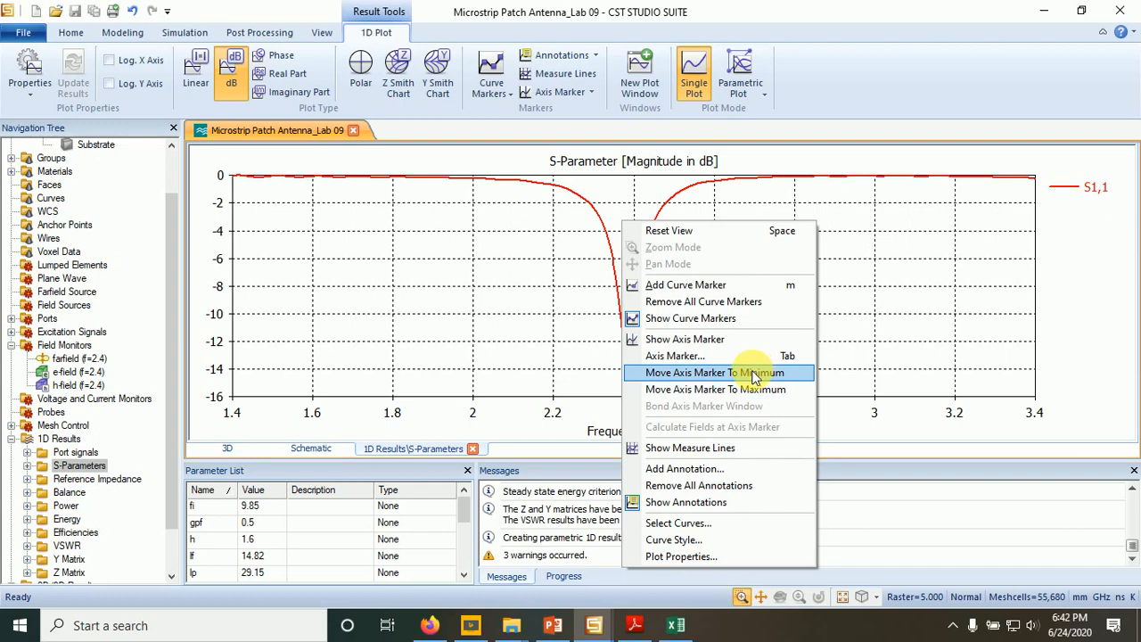
click(739, 373)
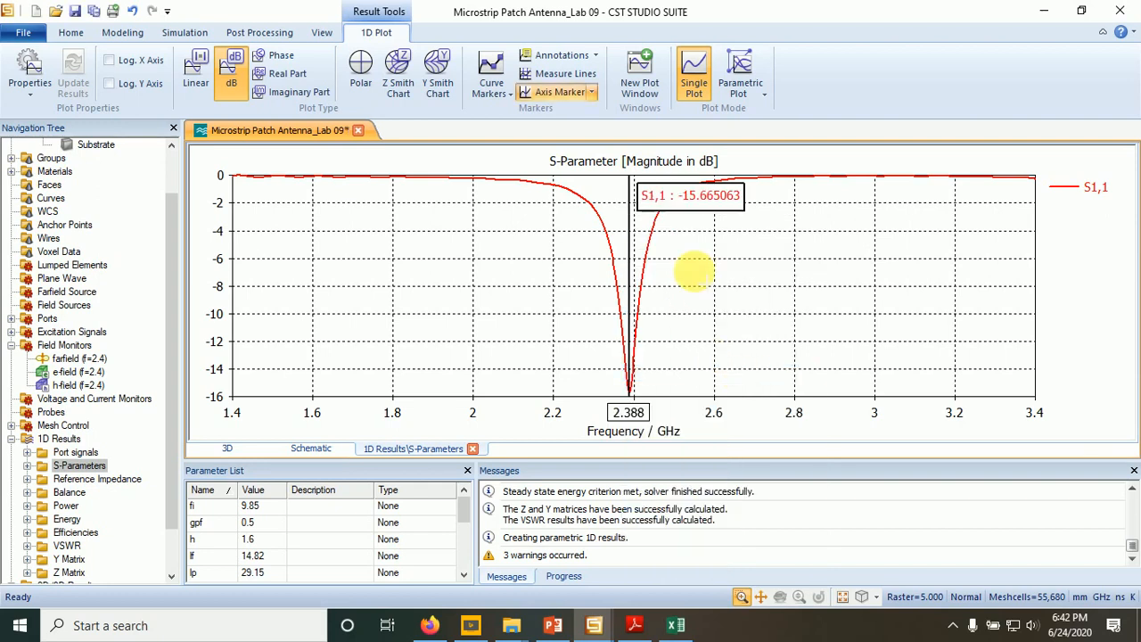
drag(675, 194, 759, 328)
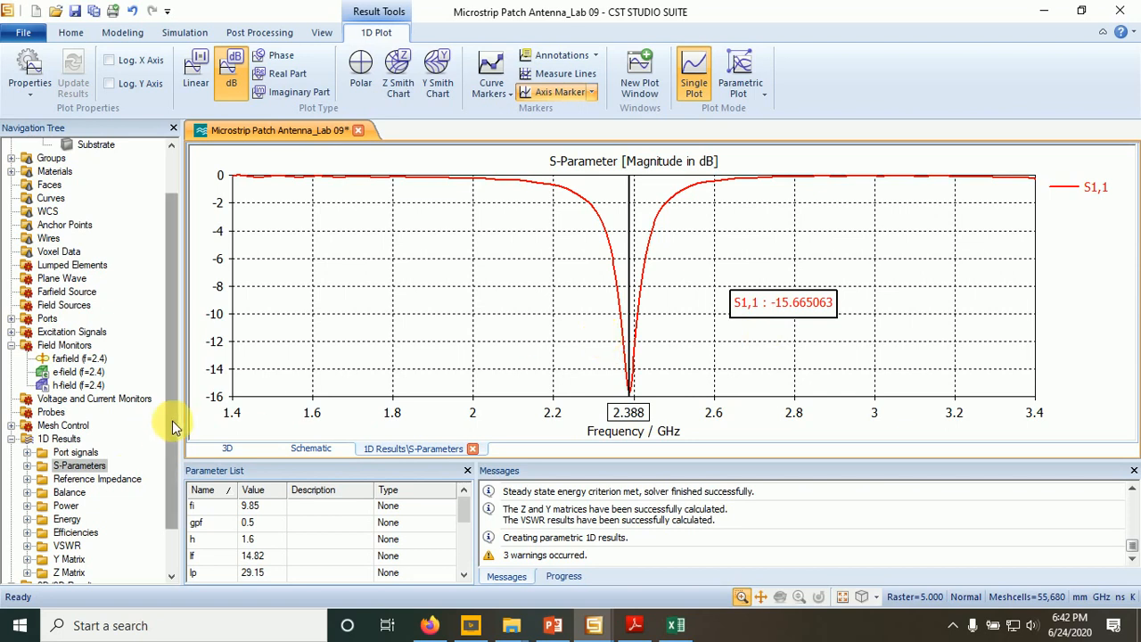
- Display the VSWR curve from the 1D results
drag(172, 420, 165, 488)
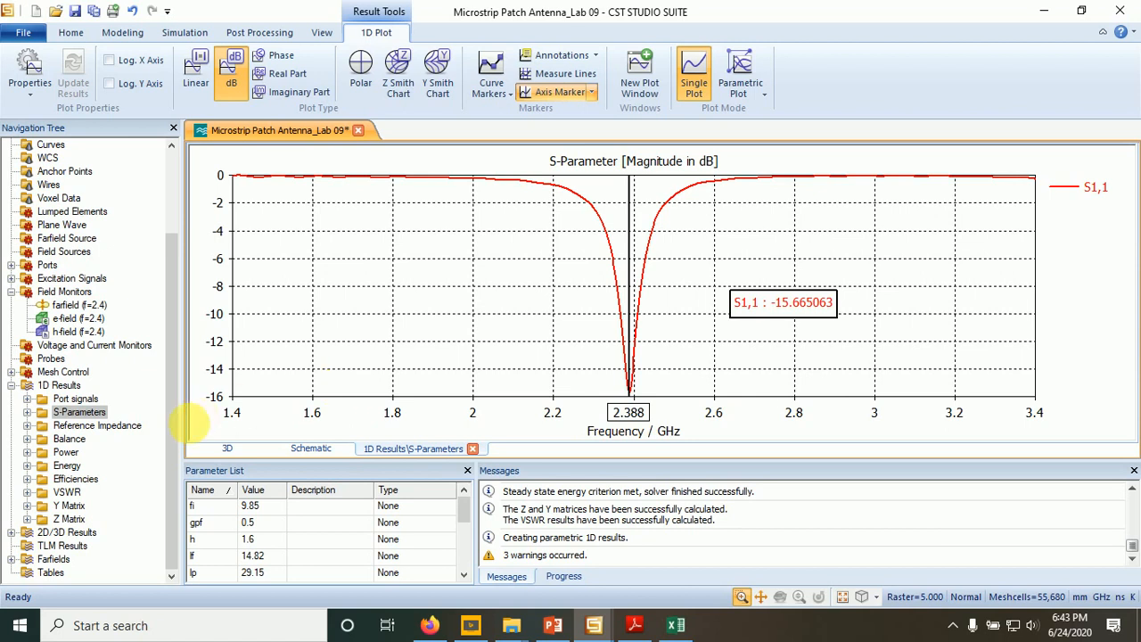
click(67, 493)
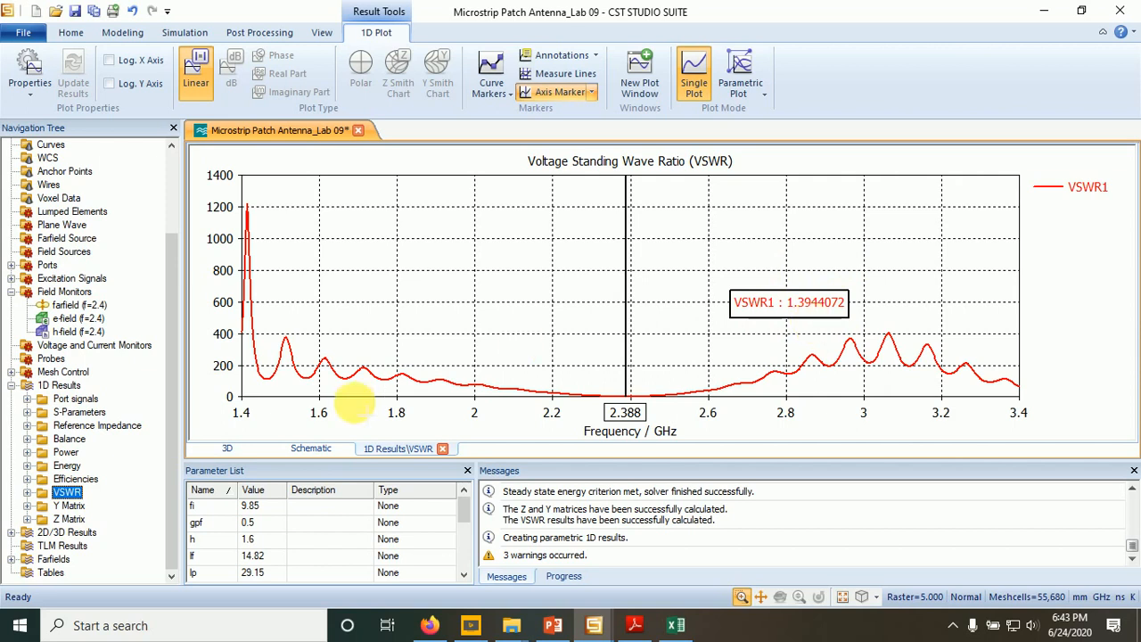
- Plot the real part of the Z matrix from the 1D results, and return to the S-parameter plot
click(68, 520)
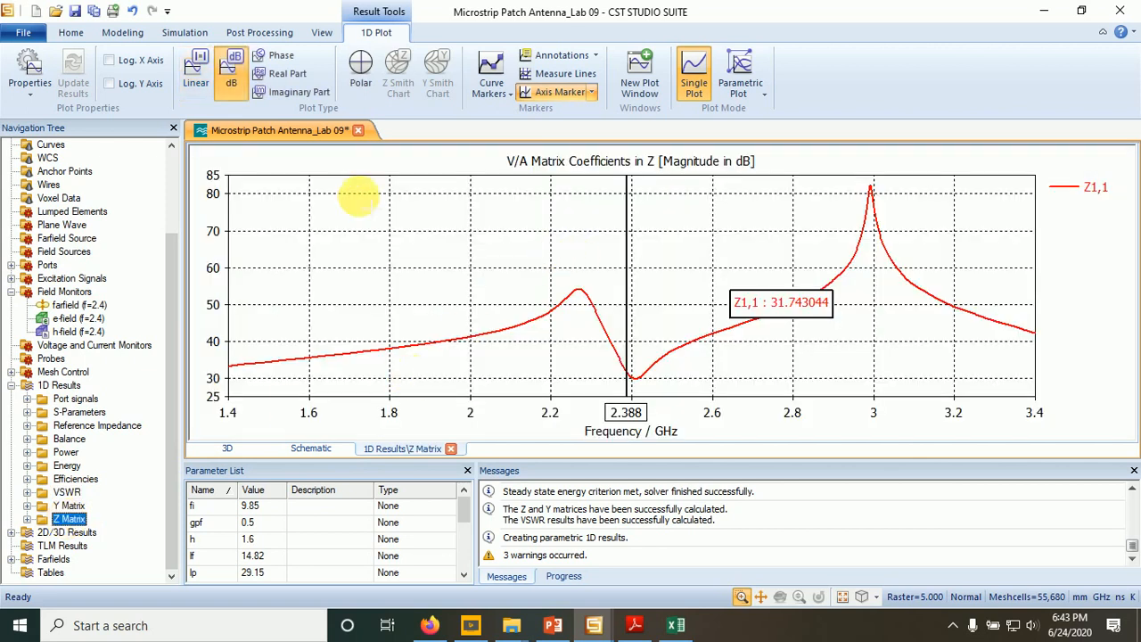
click(284, 73)
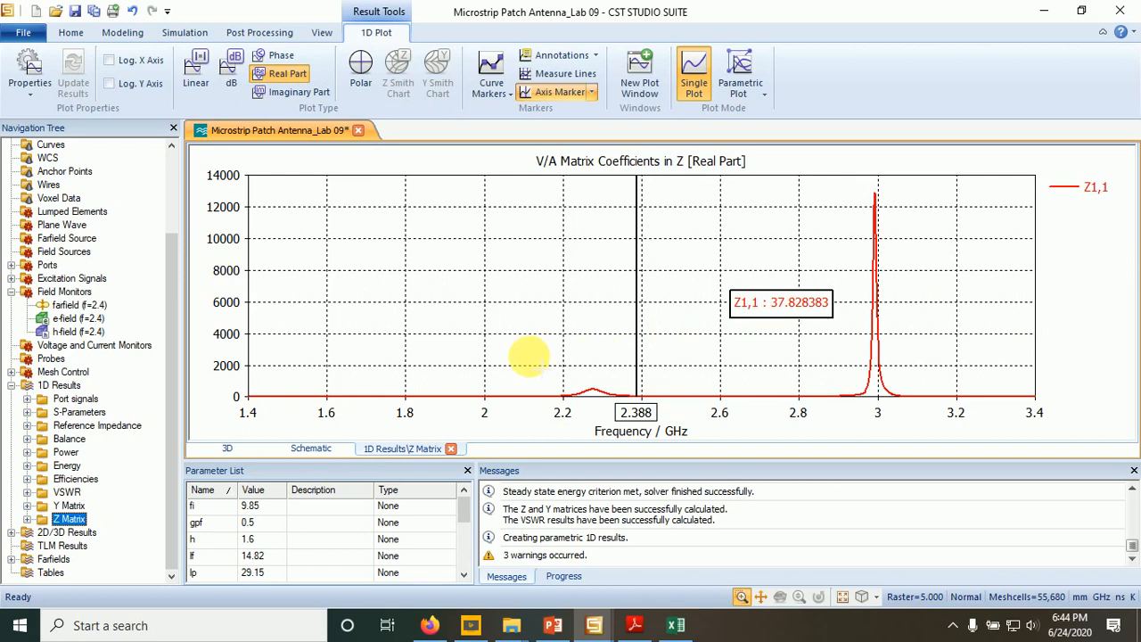
click(75, 415)
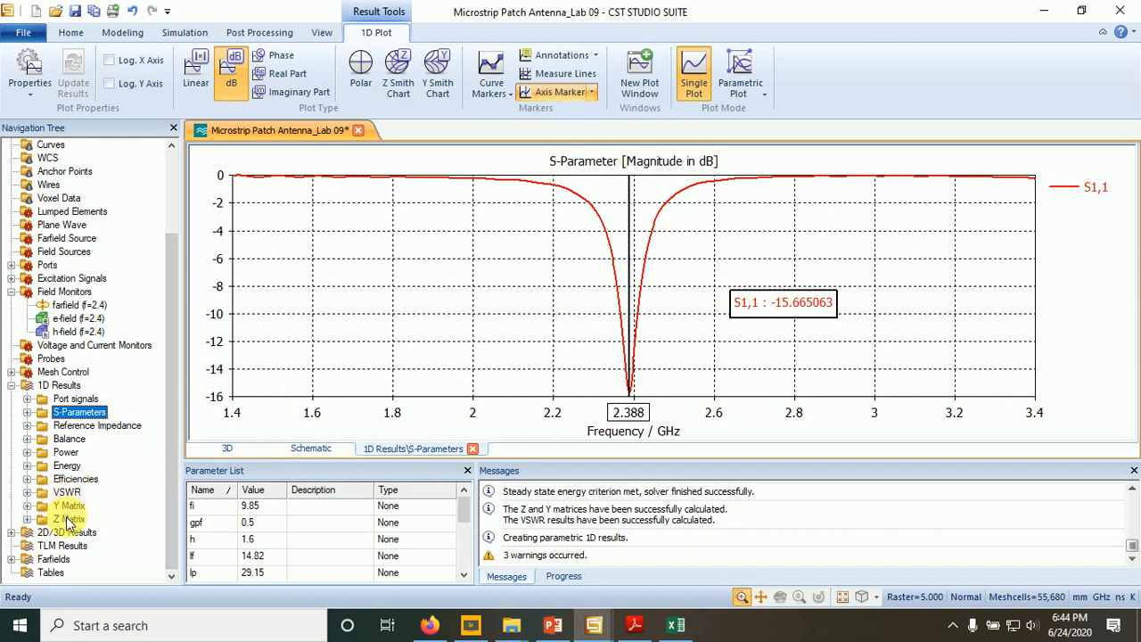
- Display the 3D farfield result at 2.4 GHz and rotate it to a side view with the z axis pointing up
click(11, 558)
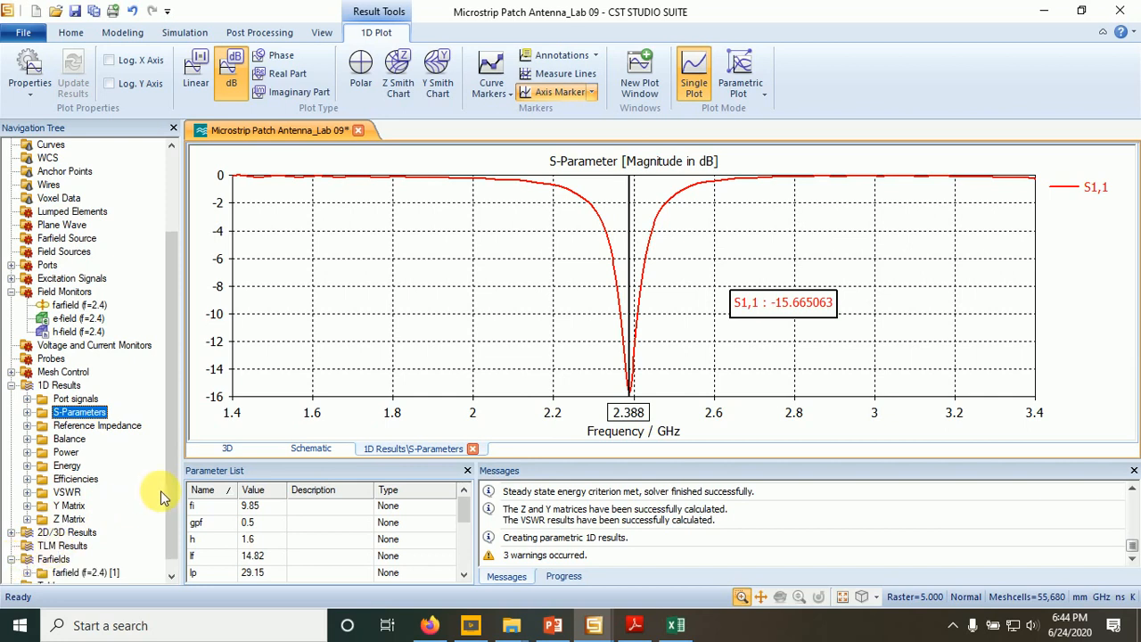
scroll(168, 491, down, 2)
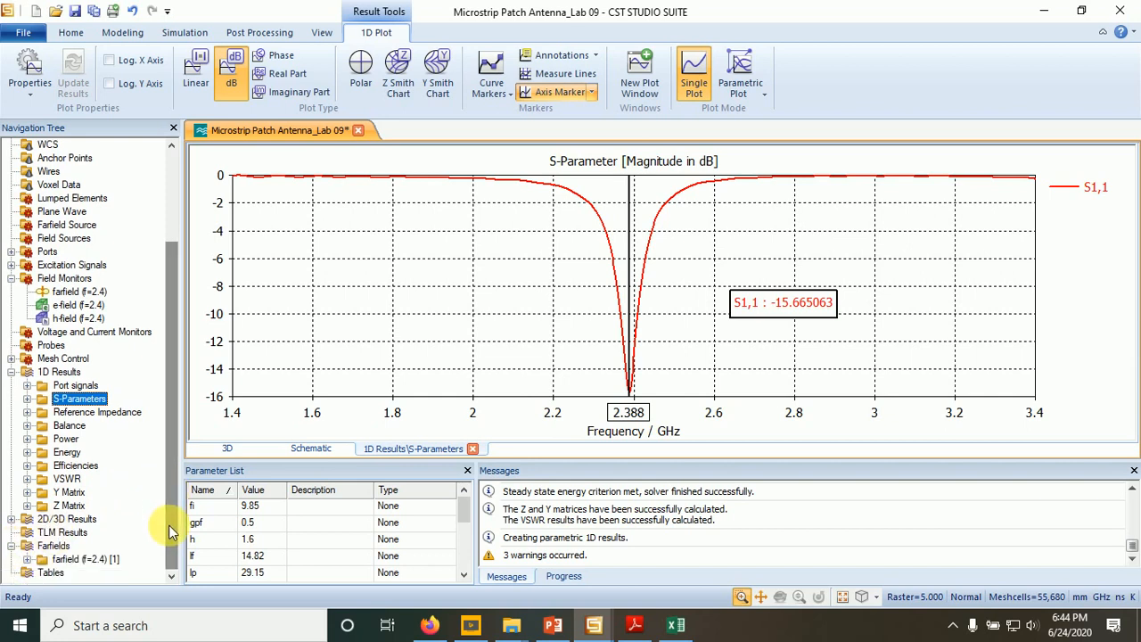
click(81, 560)
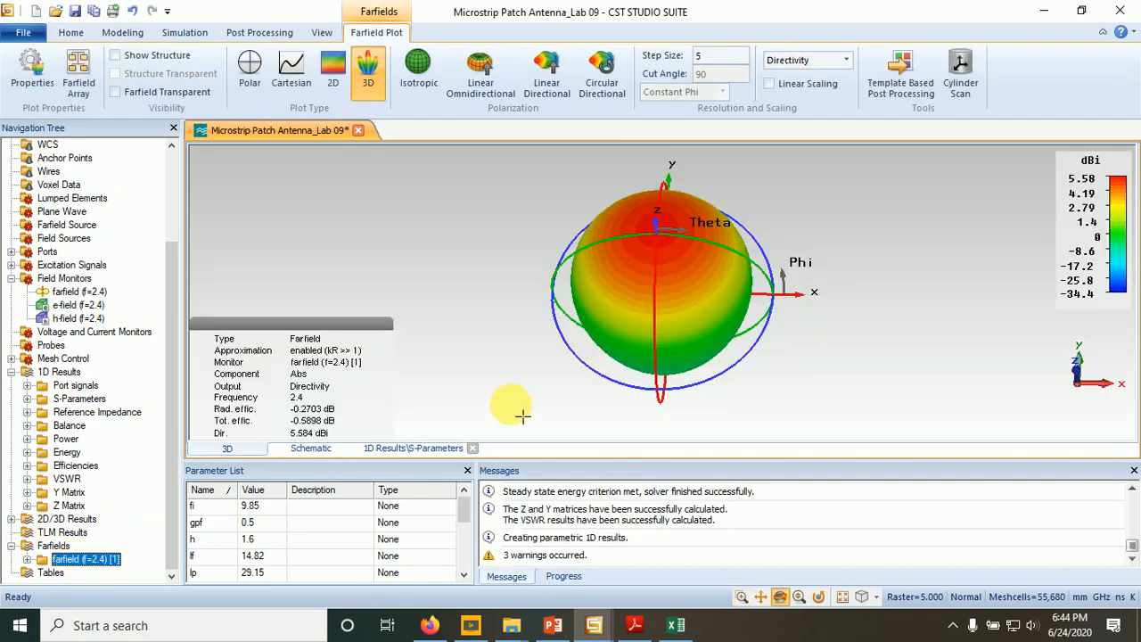
drag(648, 365, 823, 231)
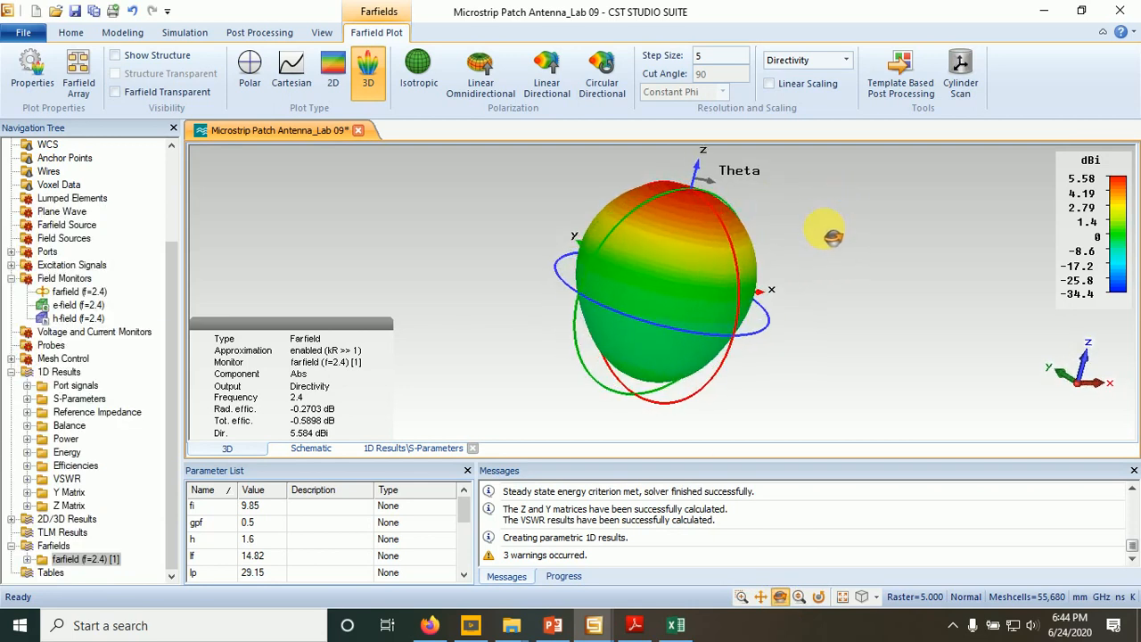
- Change the farfield plot mode from directivity to Gain (IEEE) and apply it
double_click(314, 253)
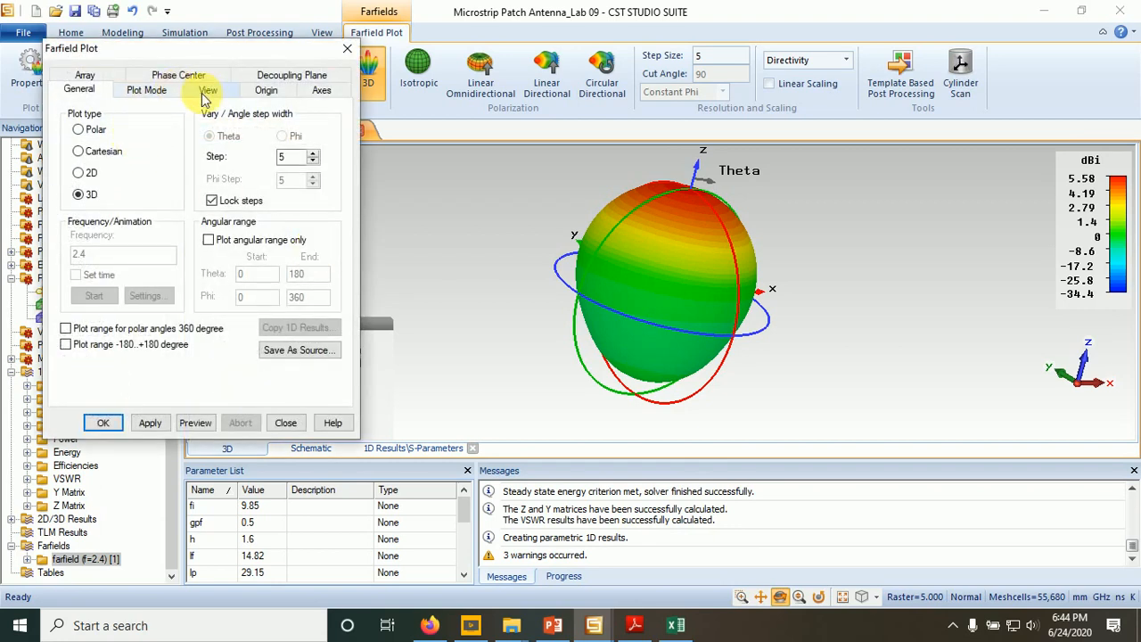
click(172, 92)
click(142, 133)
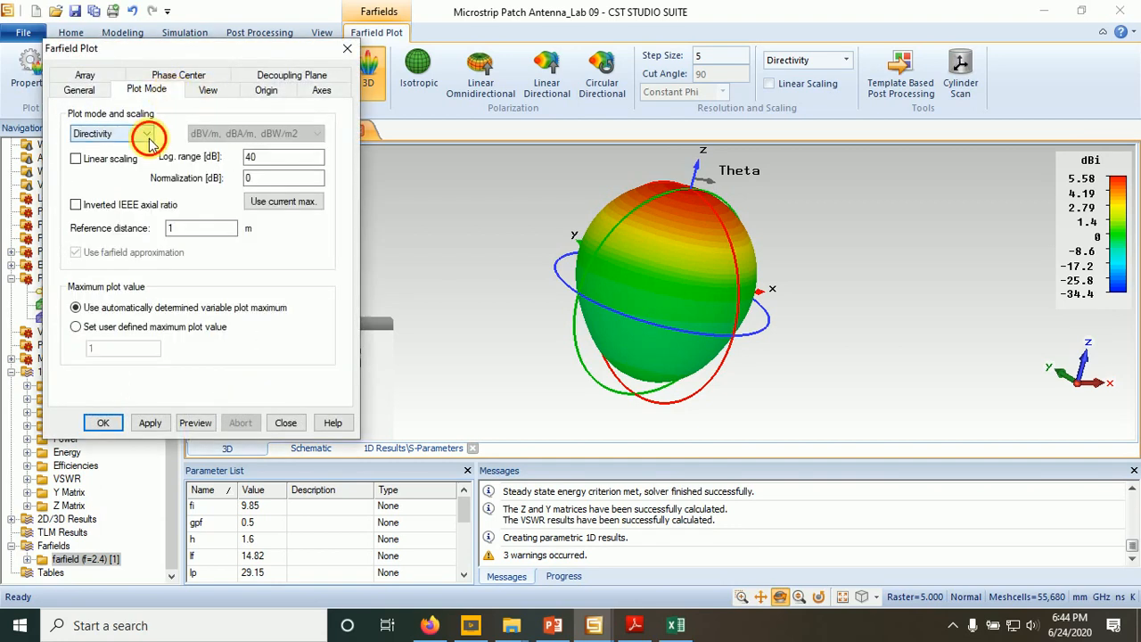
click(121, 158)
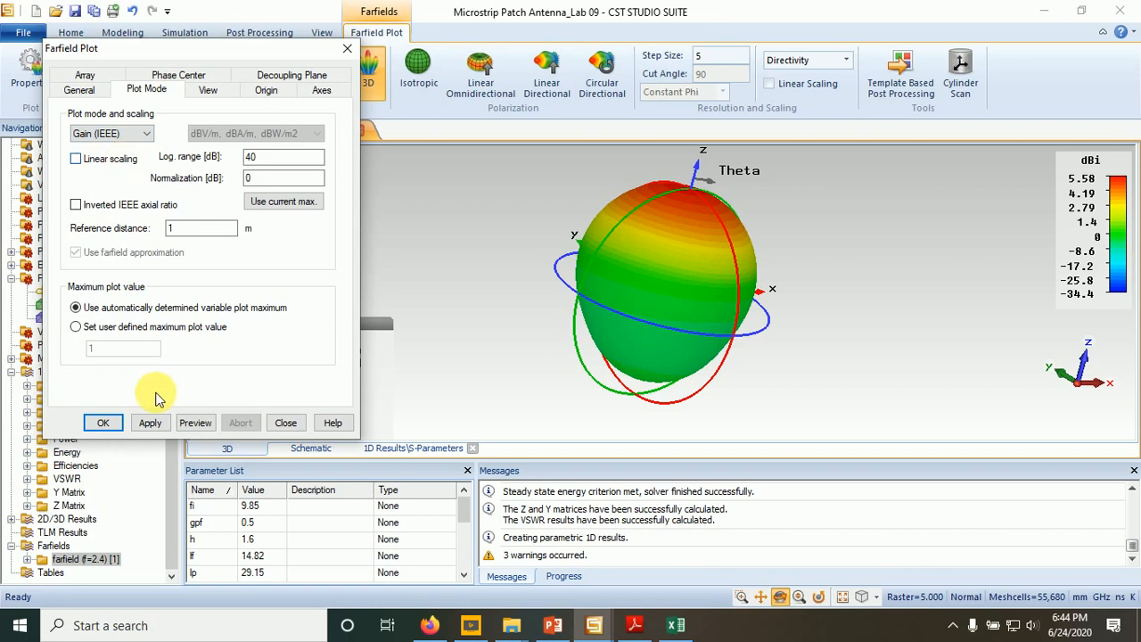
click(150, 425)
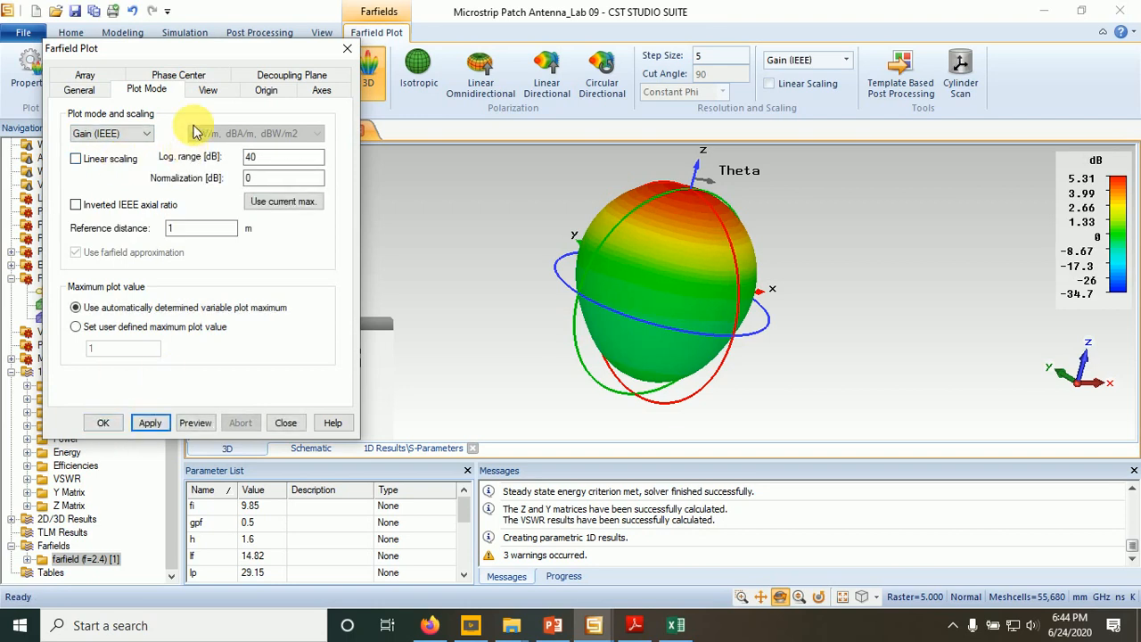
- Show the antenna structure with the farfield pattern, make the farfield transparent and reduce its size
click(208, 90)
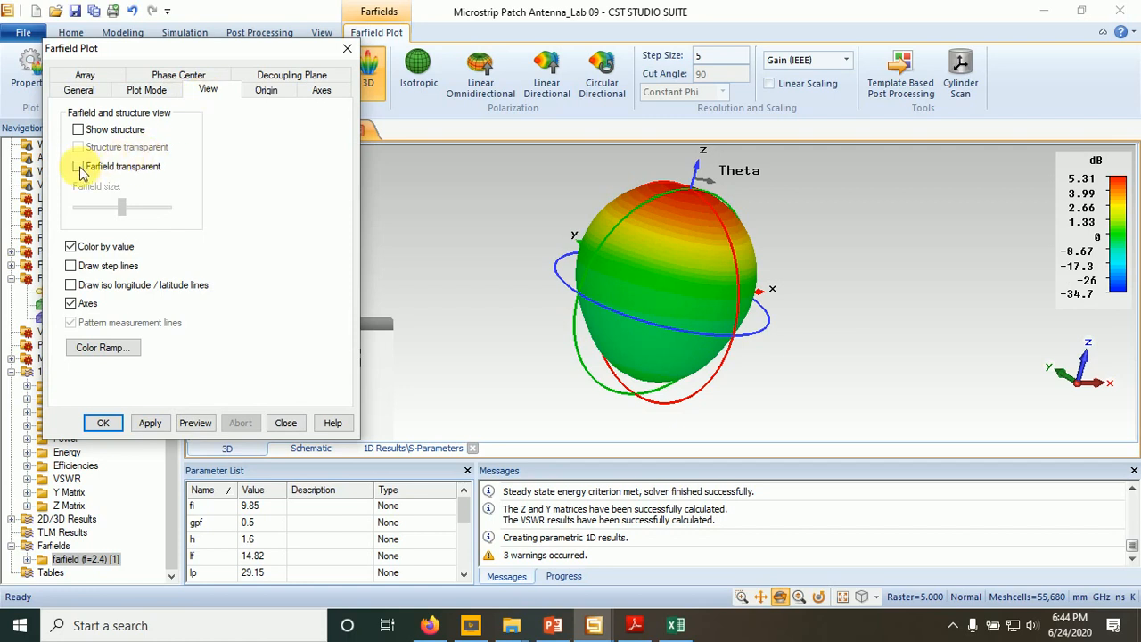
click(78, 129)
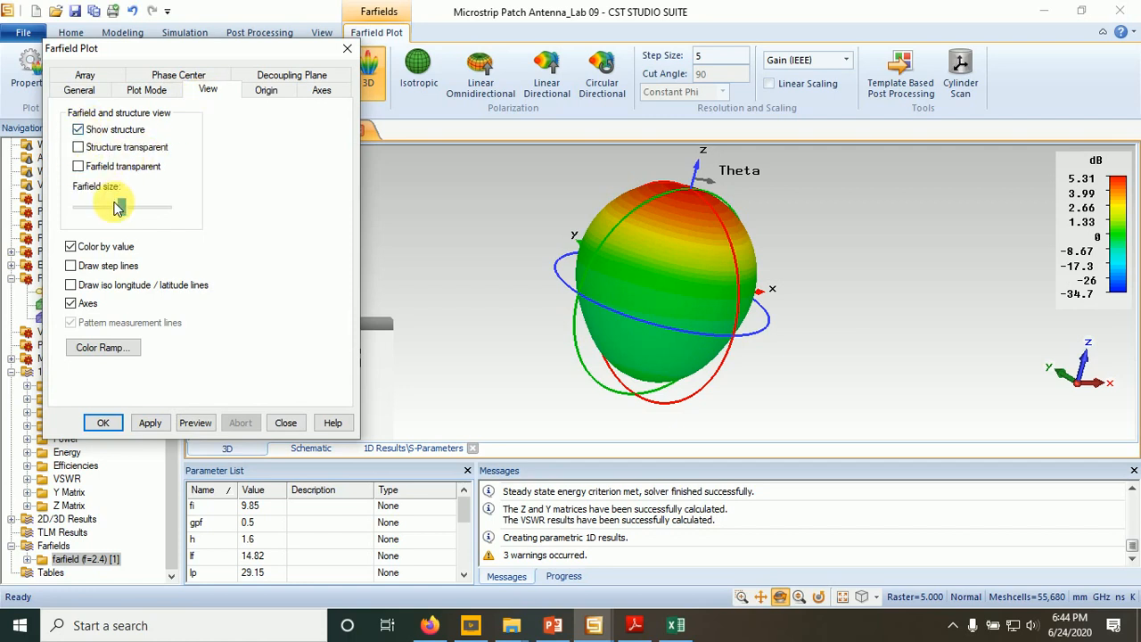
mouse_move(117, 207)
mouse_down()
mouse_move(88, 206)
mouse_move(106, 205)
mouse_up()
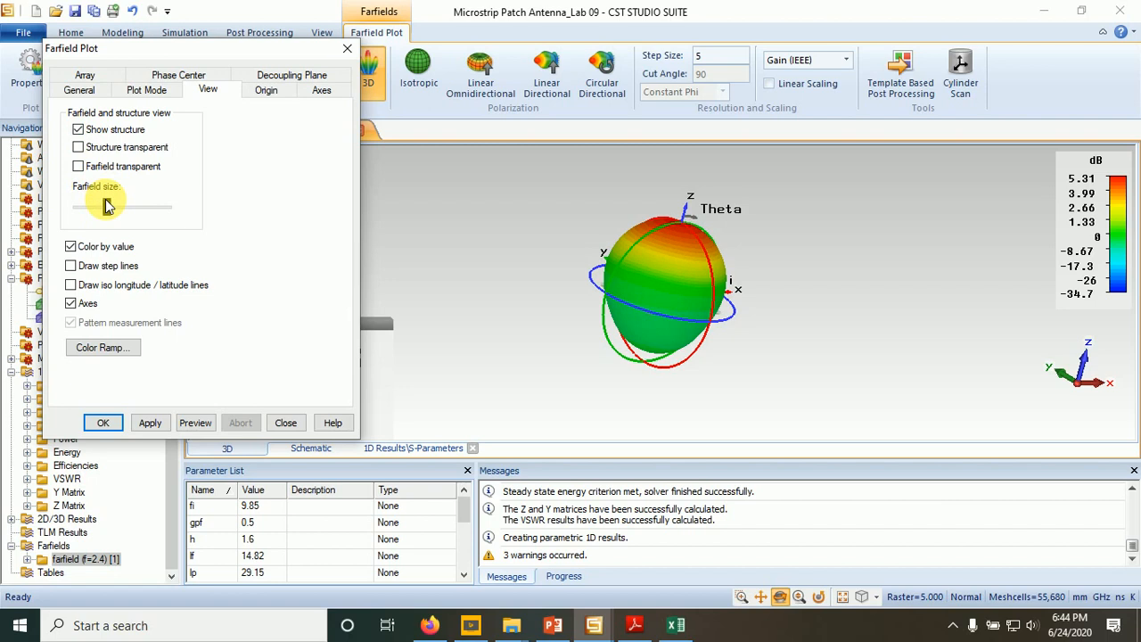
click(78, 166)
mouse_move(111, 212)
mouse_down()
mouse_move(92, 208)
mouse_move(102, 210)
mouse_up()
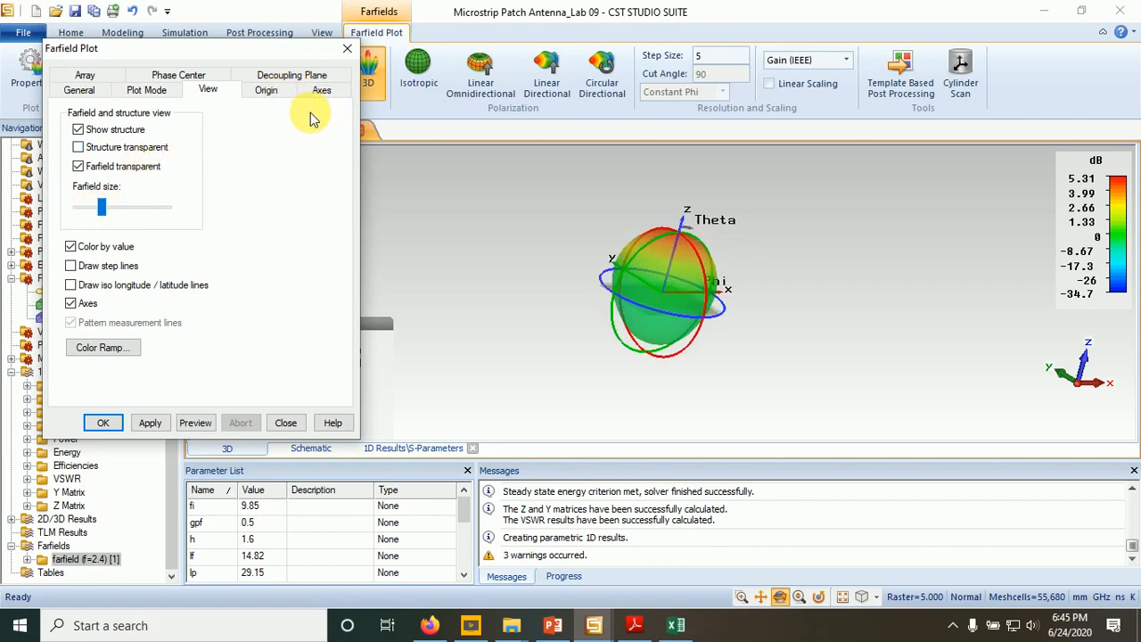
click(347, 55)
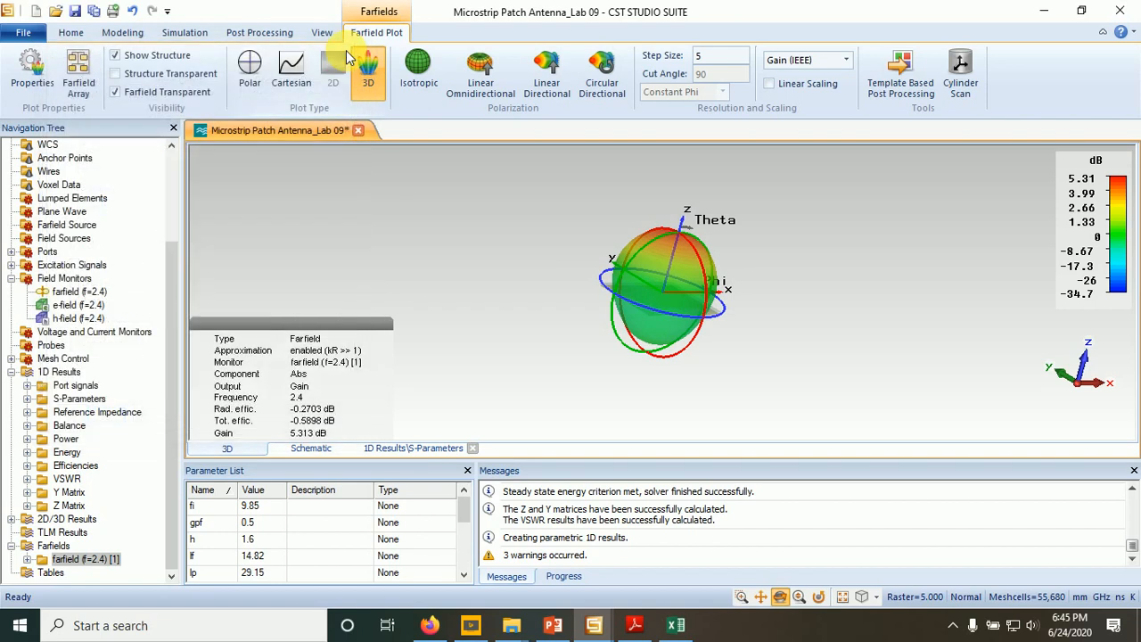
- Display the 2.4 GHz farfield gain as a 2D plot
click(332, 71)
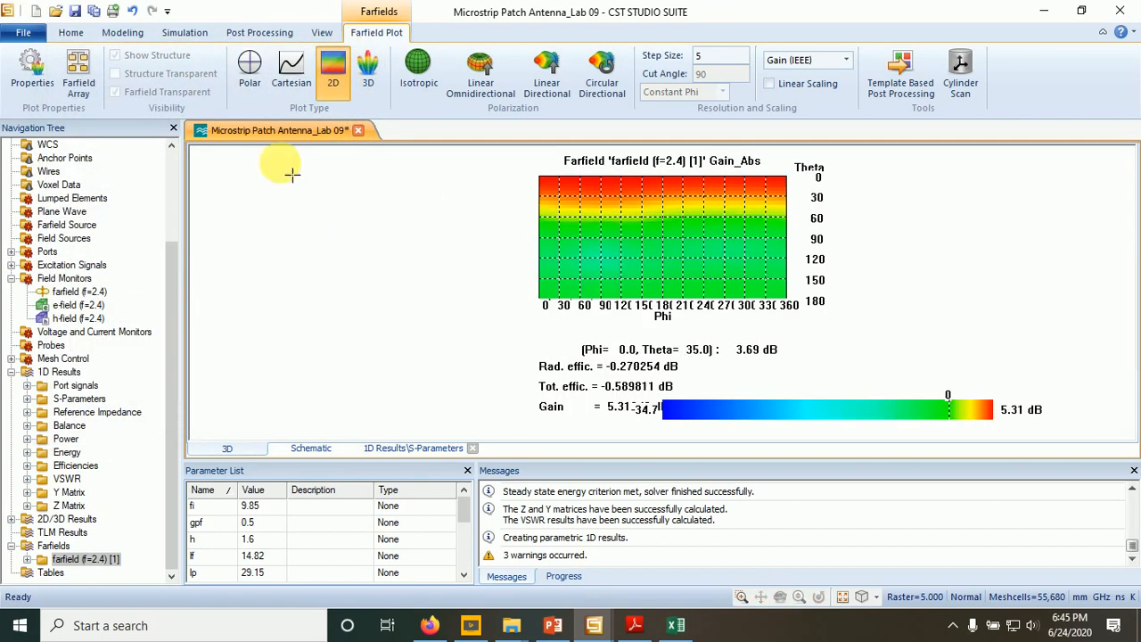